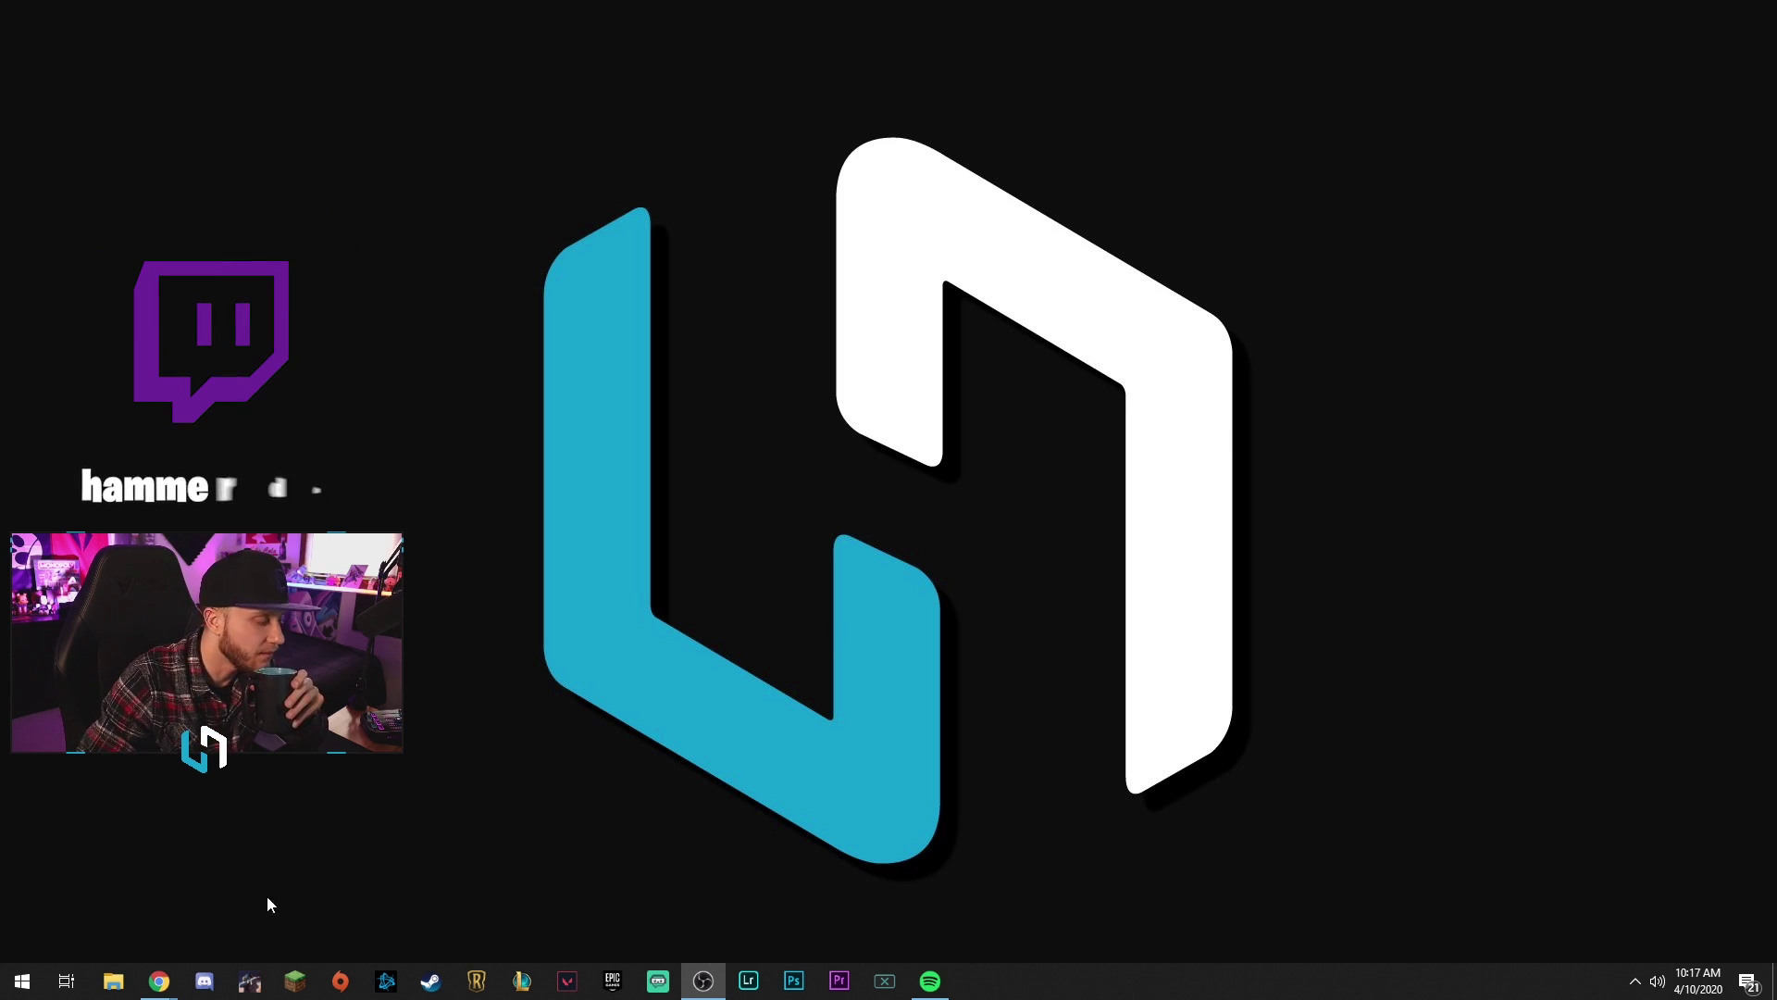
Step: Sign in to StreamElements with the Twitch account and look over the channel stats dashboard
click(159, 980)
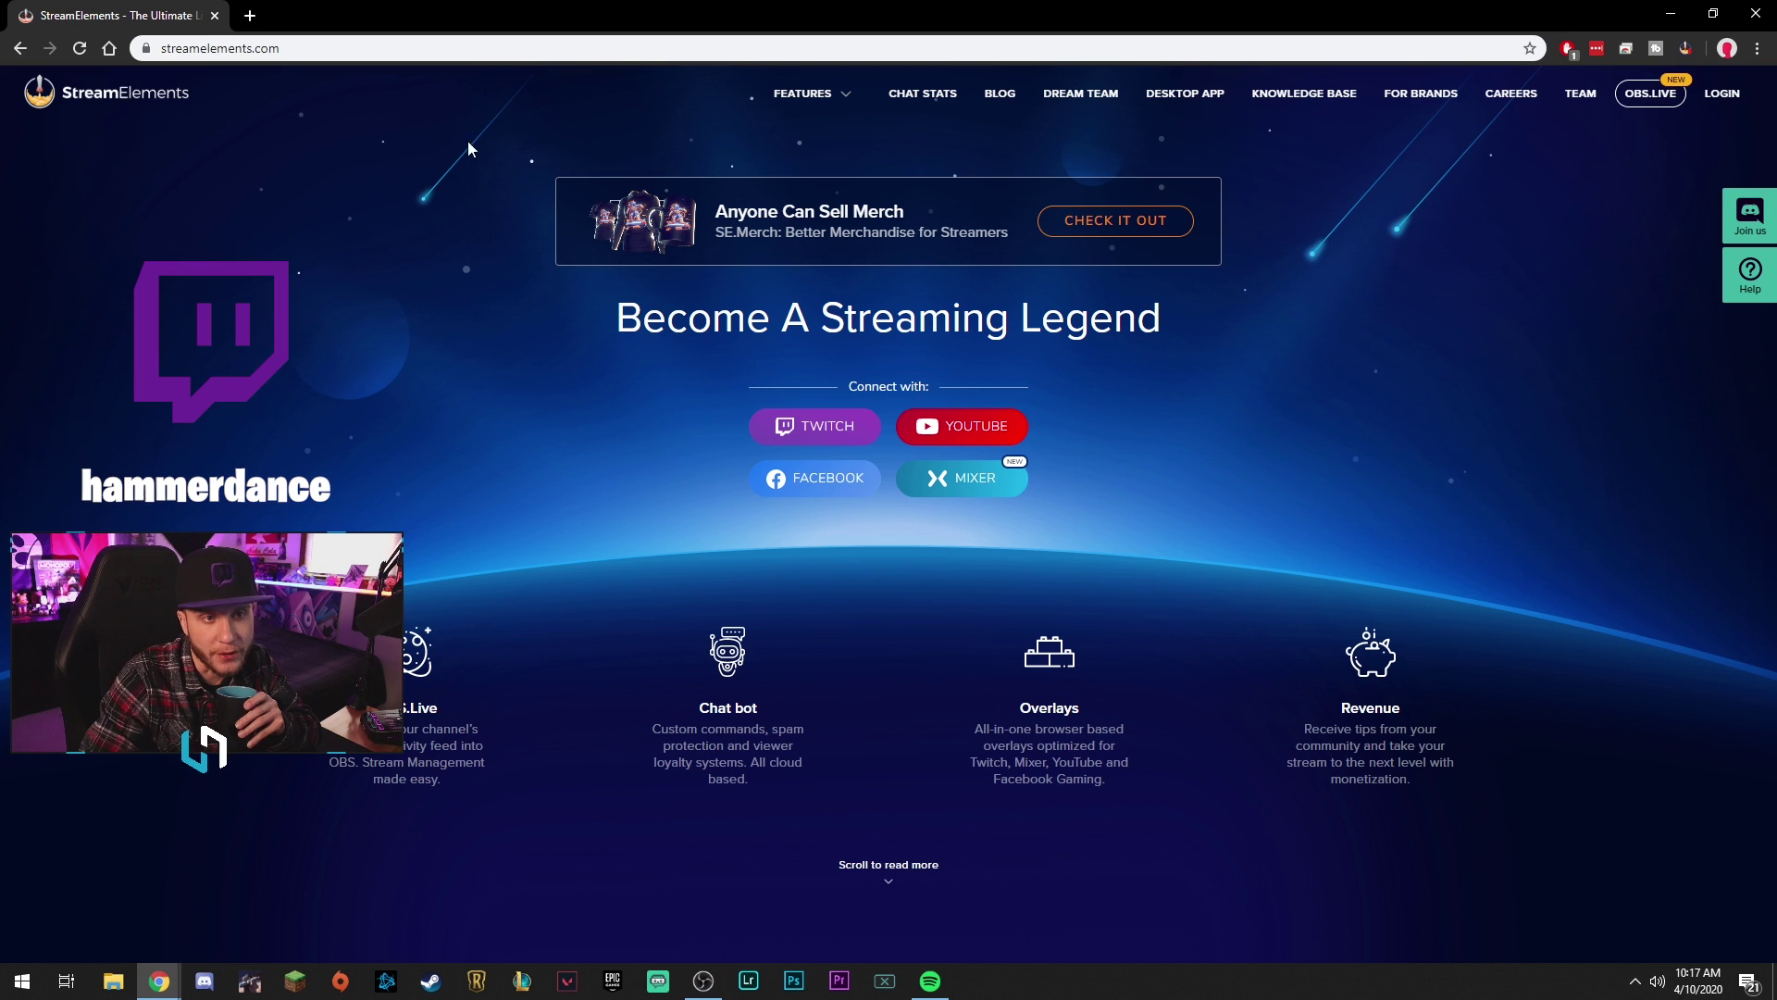
click(825, 431)
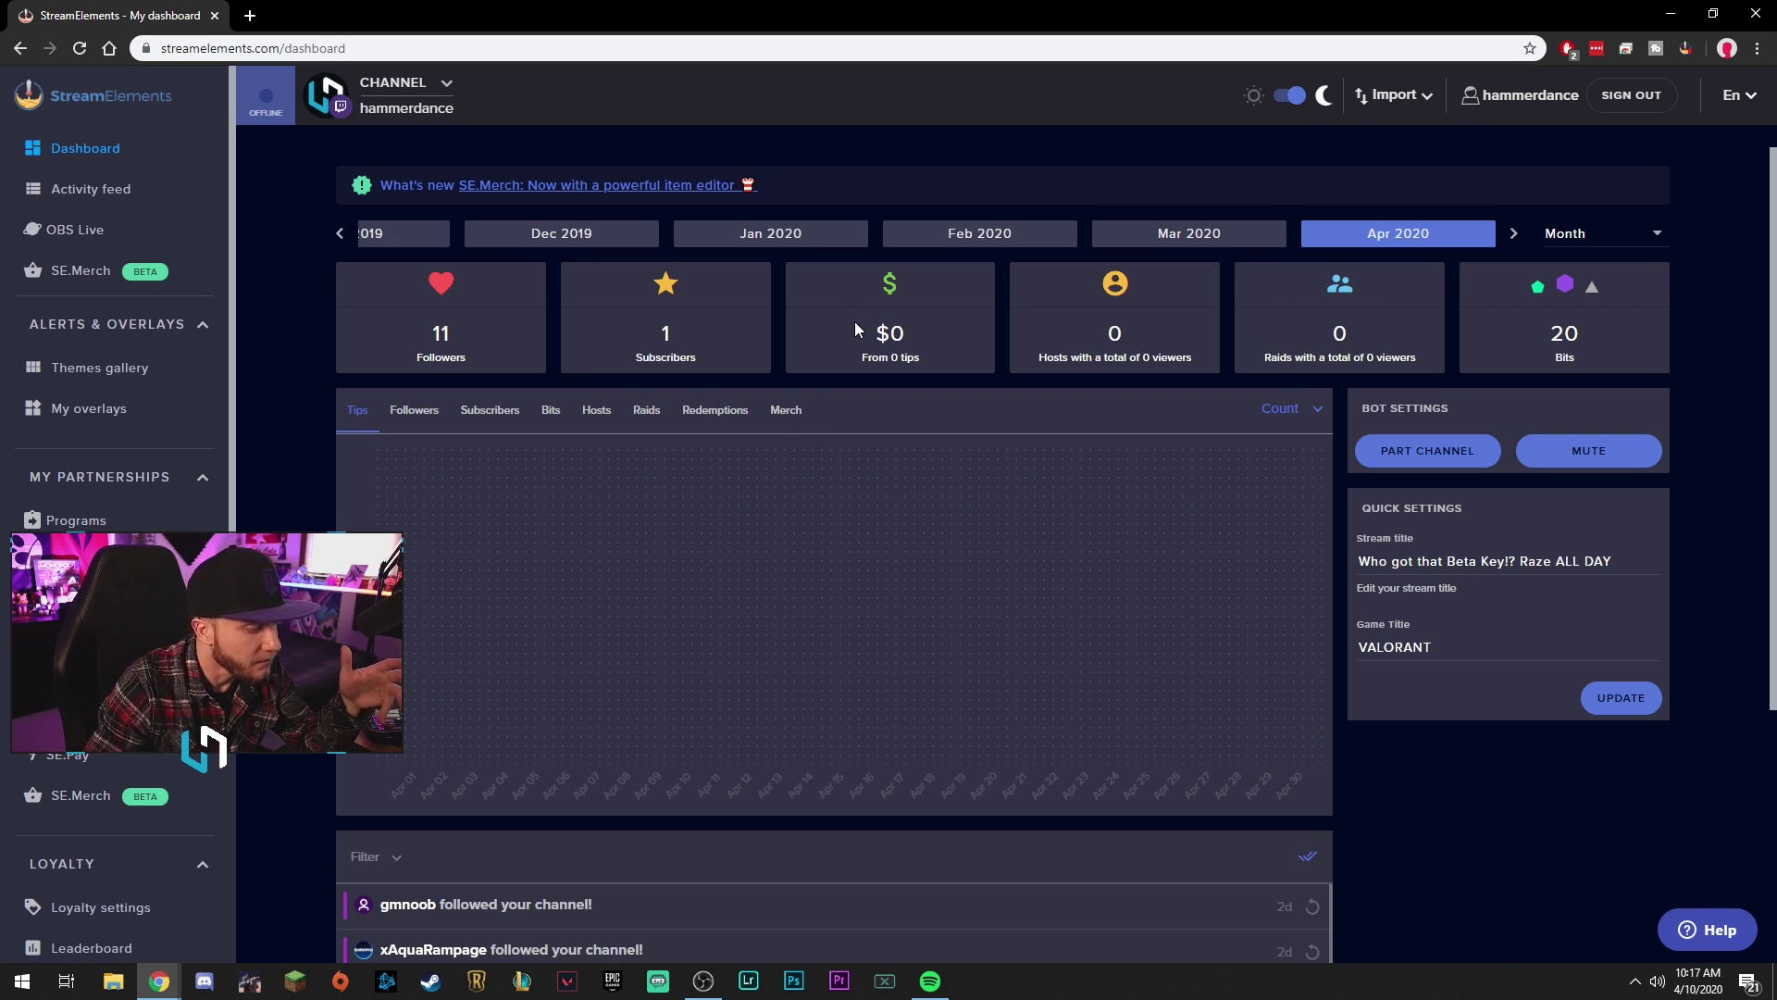
scroll(1276, 470, down, 4)
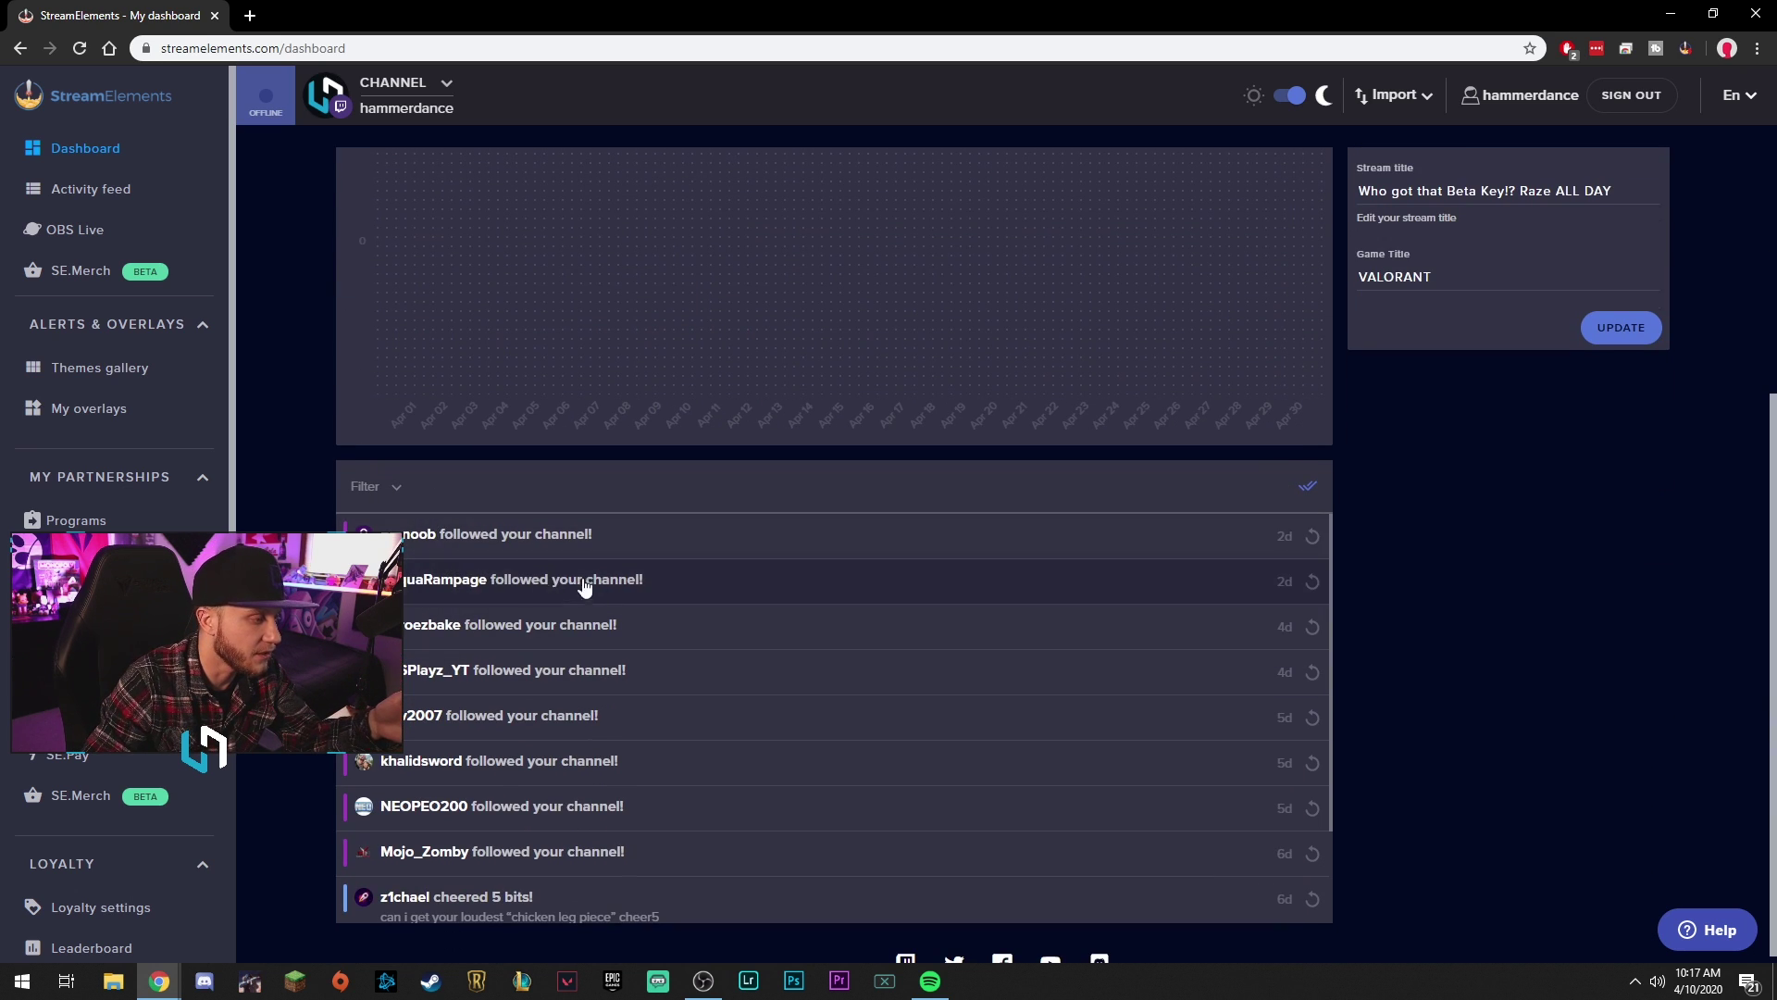
scroll(519, 802, down, 5)
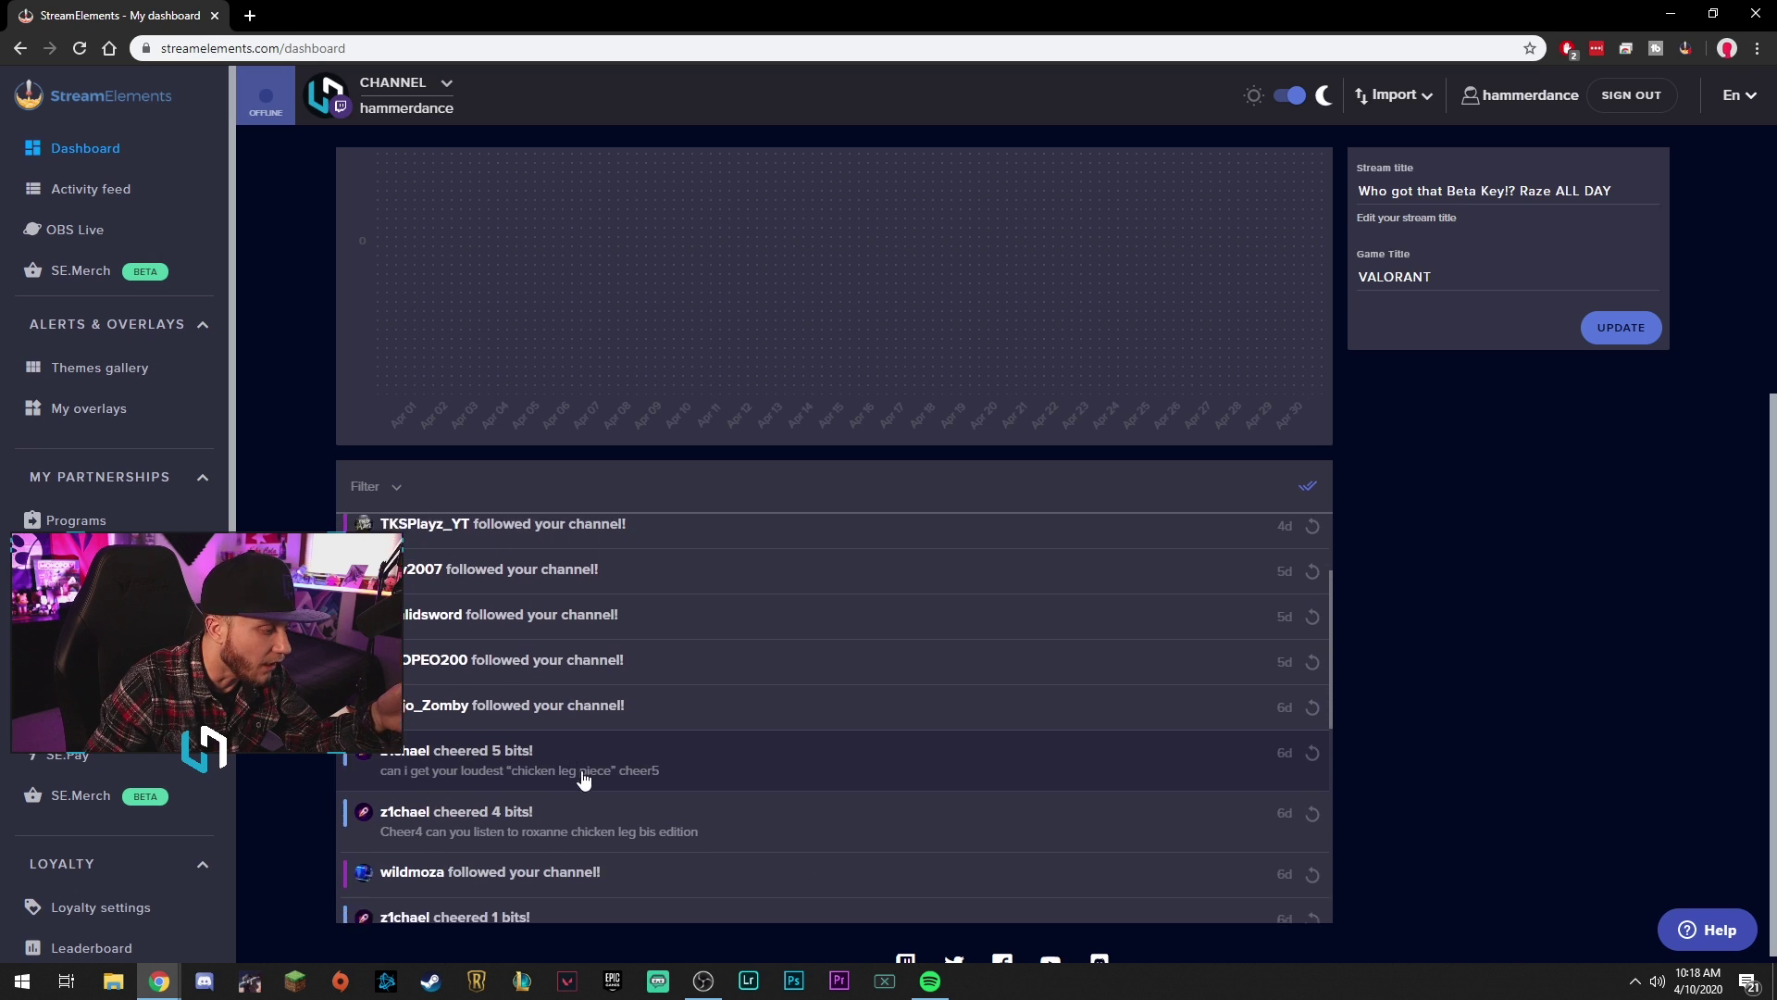
scroll(655, 770, down, 3)
scroll(870, 771, up, 5)
scroll(764, 756, up, 3)
scroll(742, 754, down, 10)
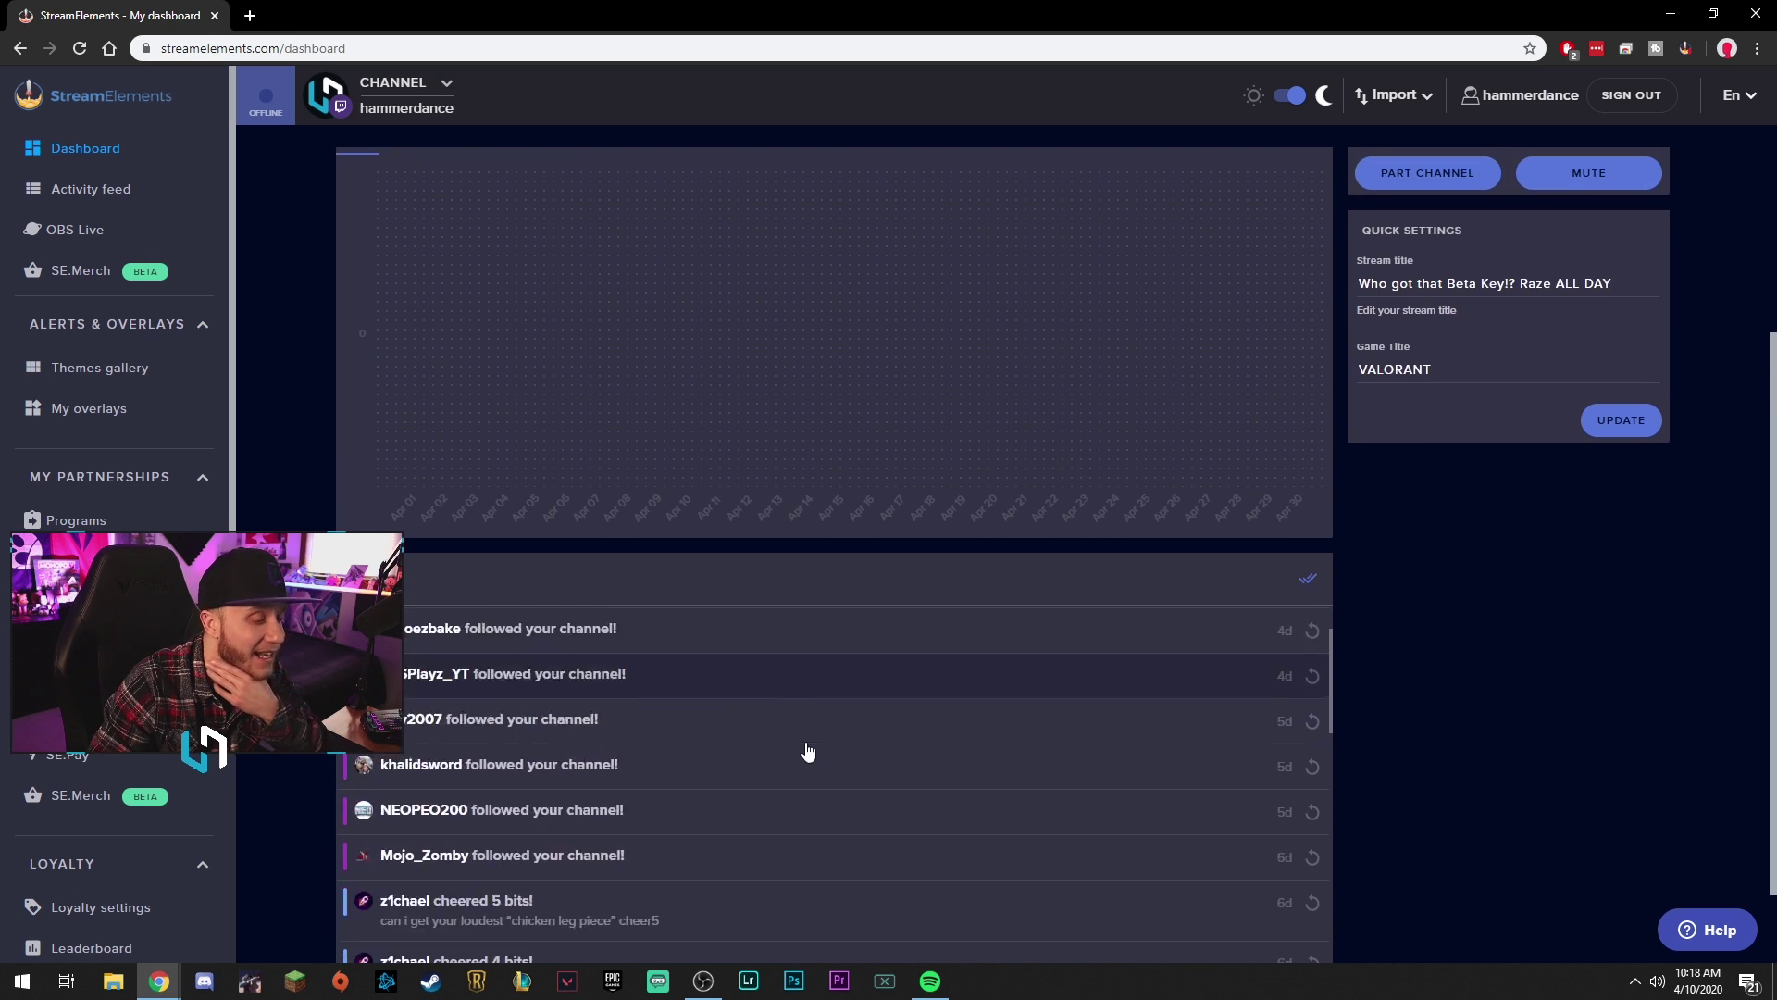
scroll(1342, 804, up, 3)
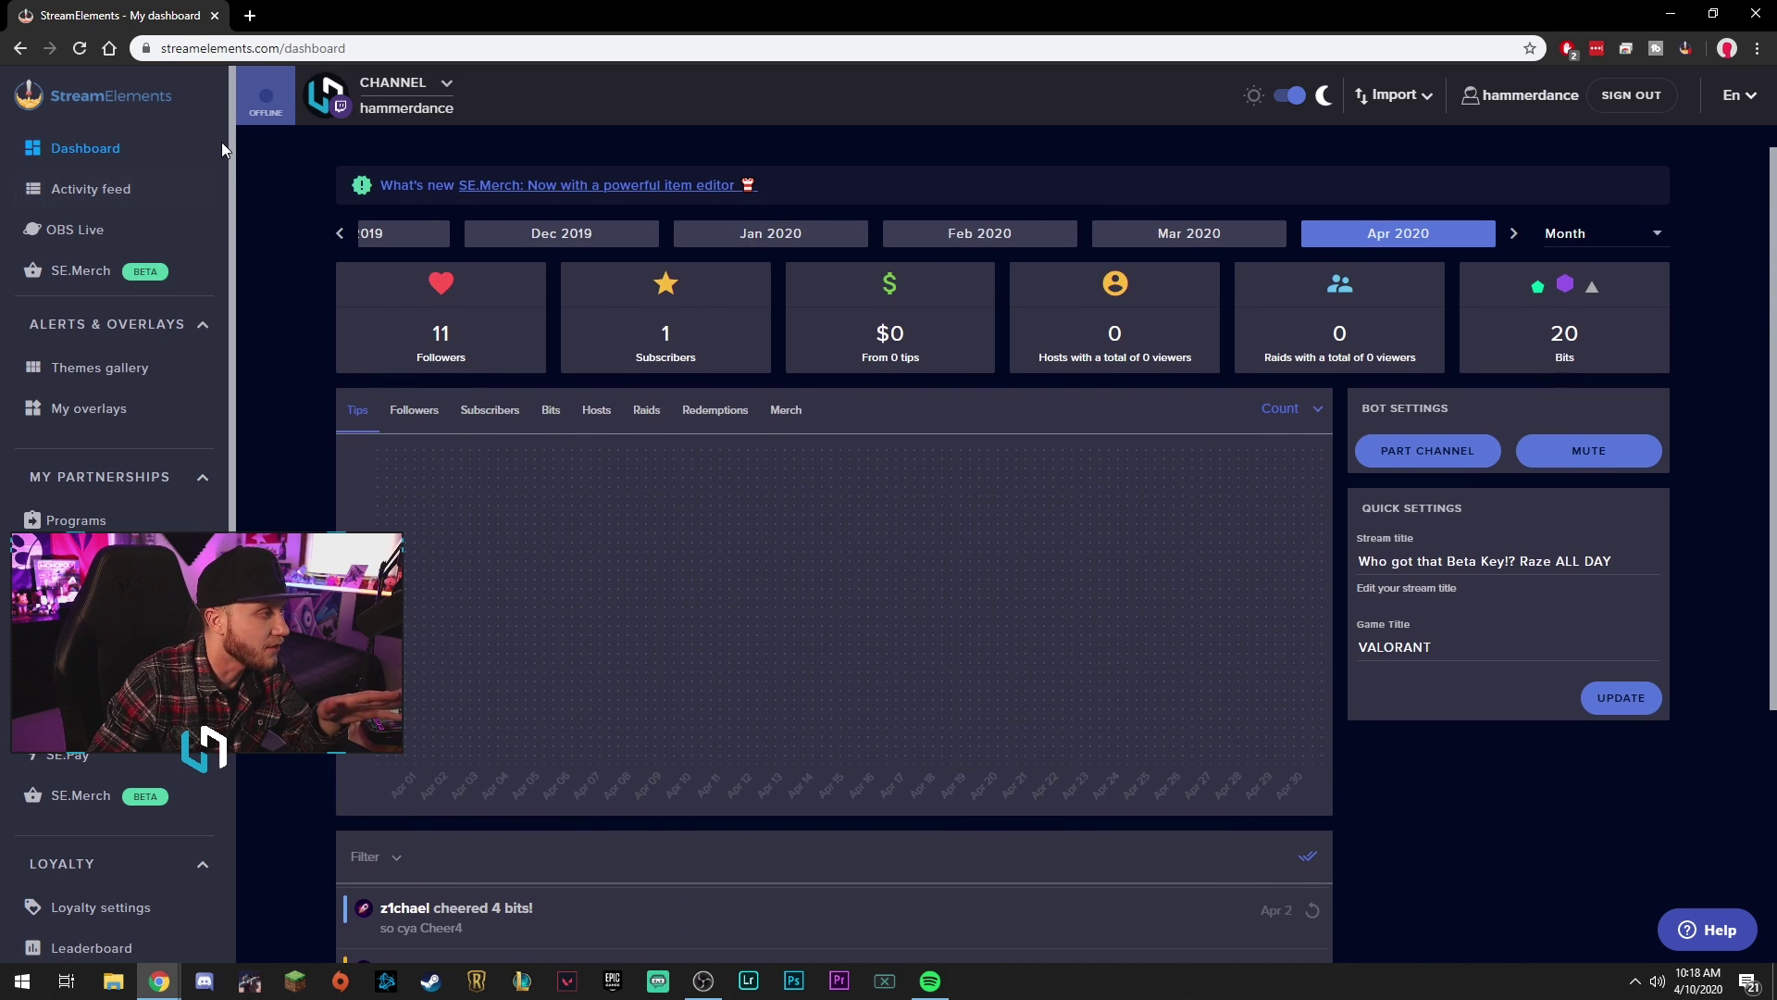
drag(231, 156, 232, 94)
Step: Look through the activity feed of follows and cheers, then bring up the OBS.Live plugin page
click(109, 189)
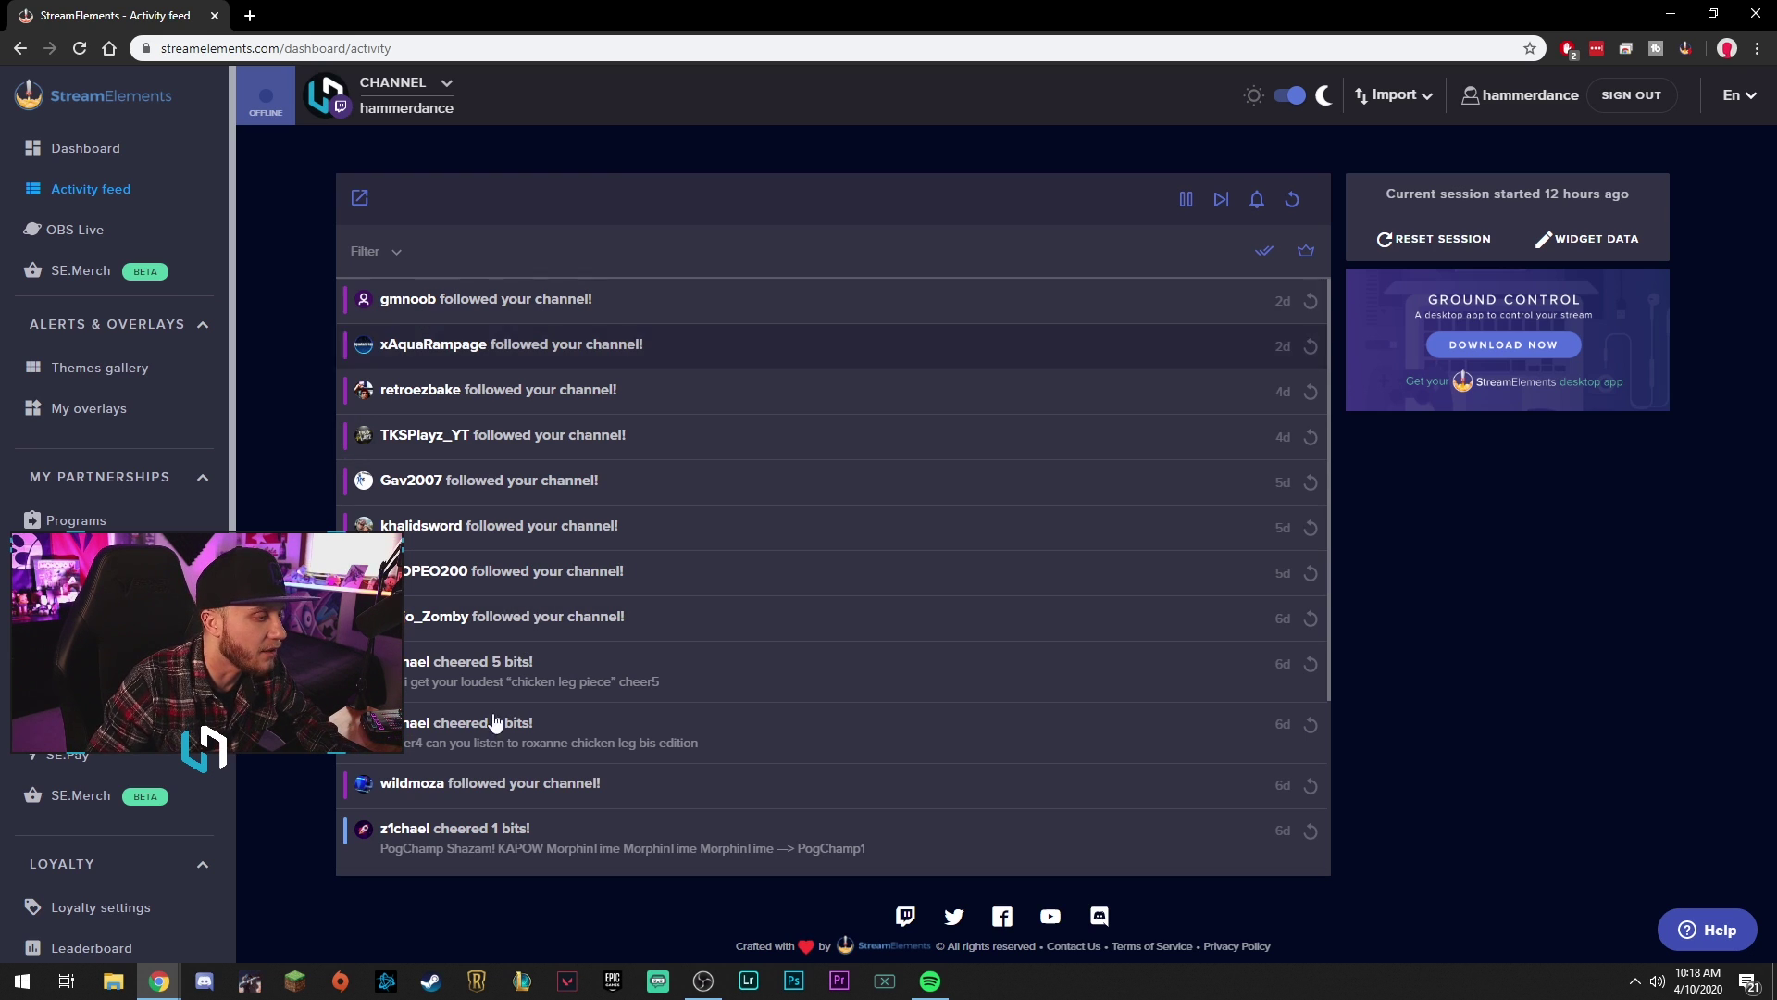
scroll(505, 786, down, 8)
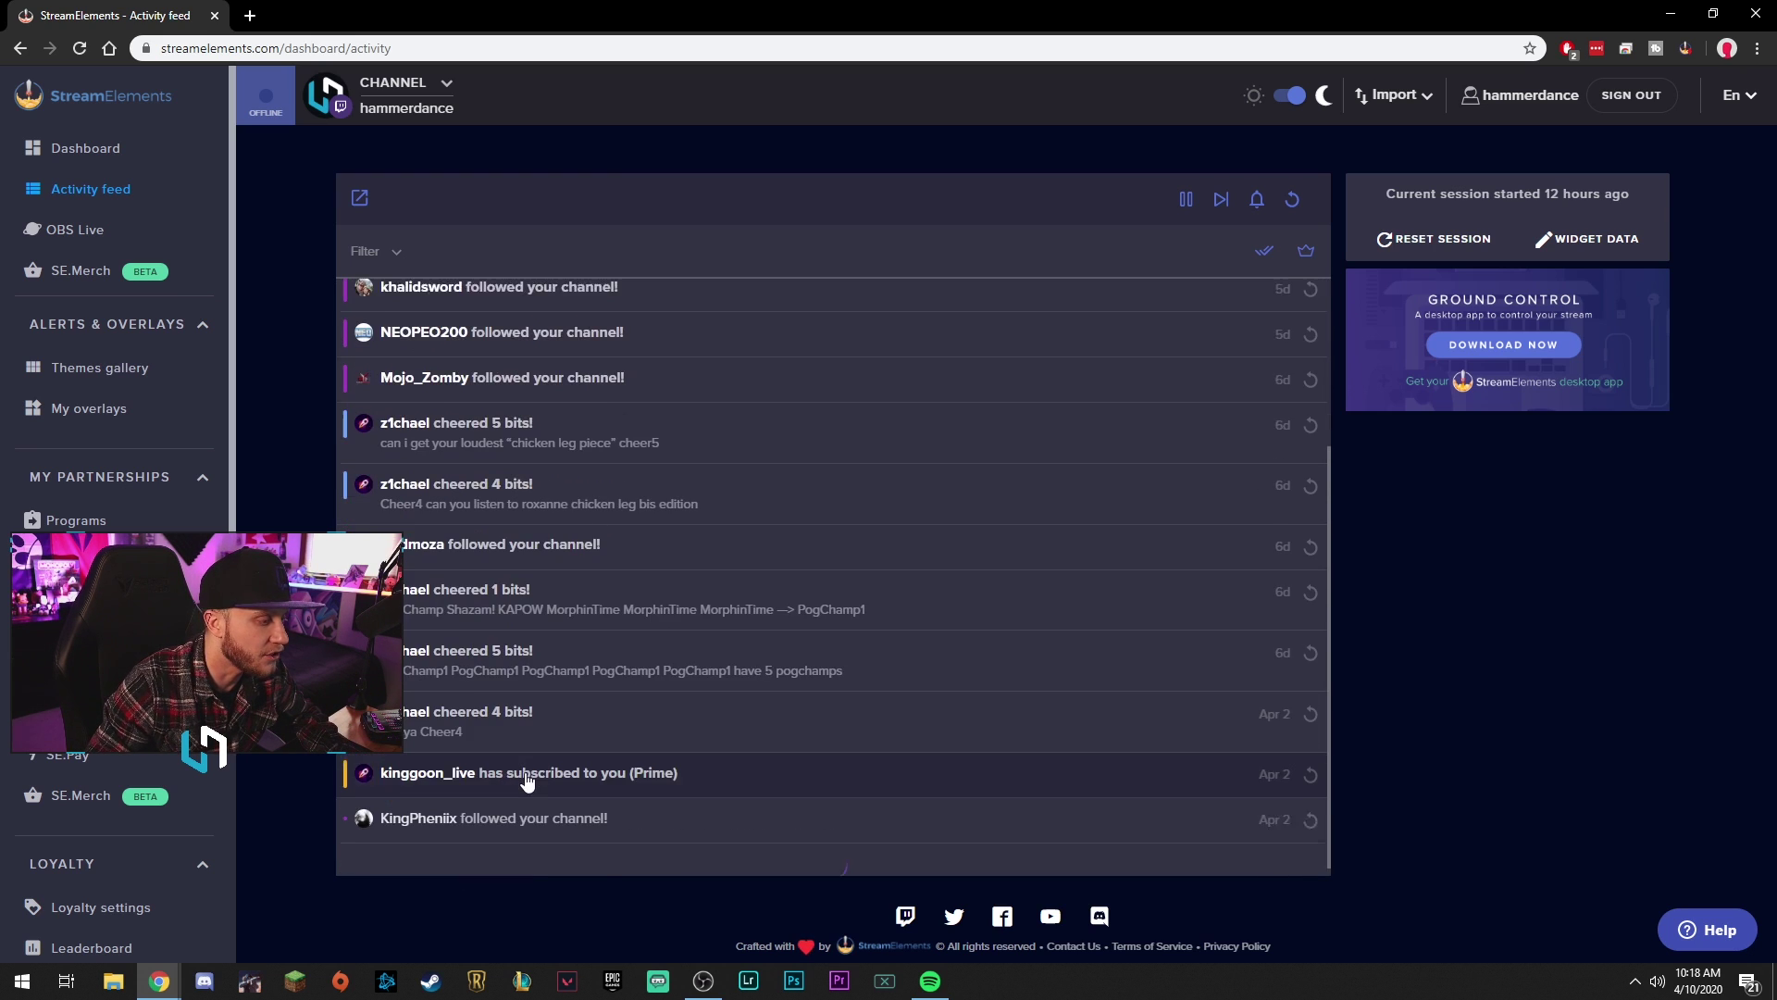
click(115, 239)
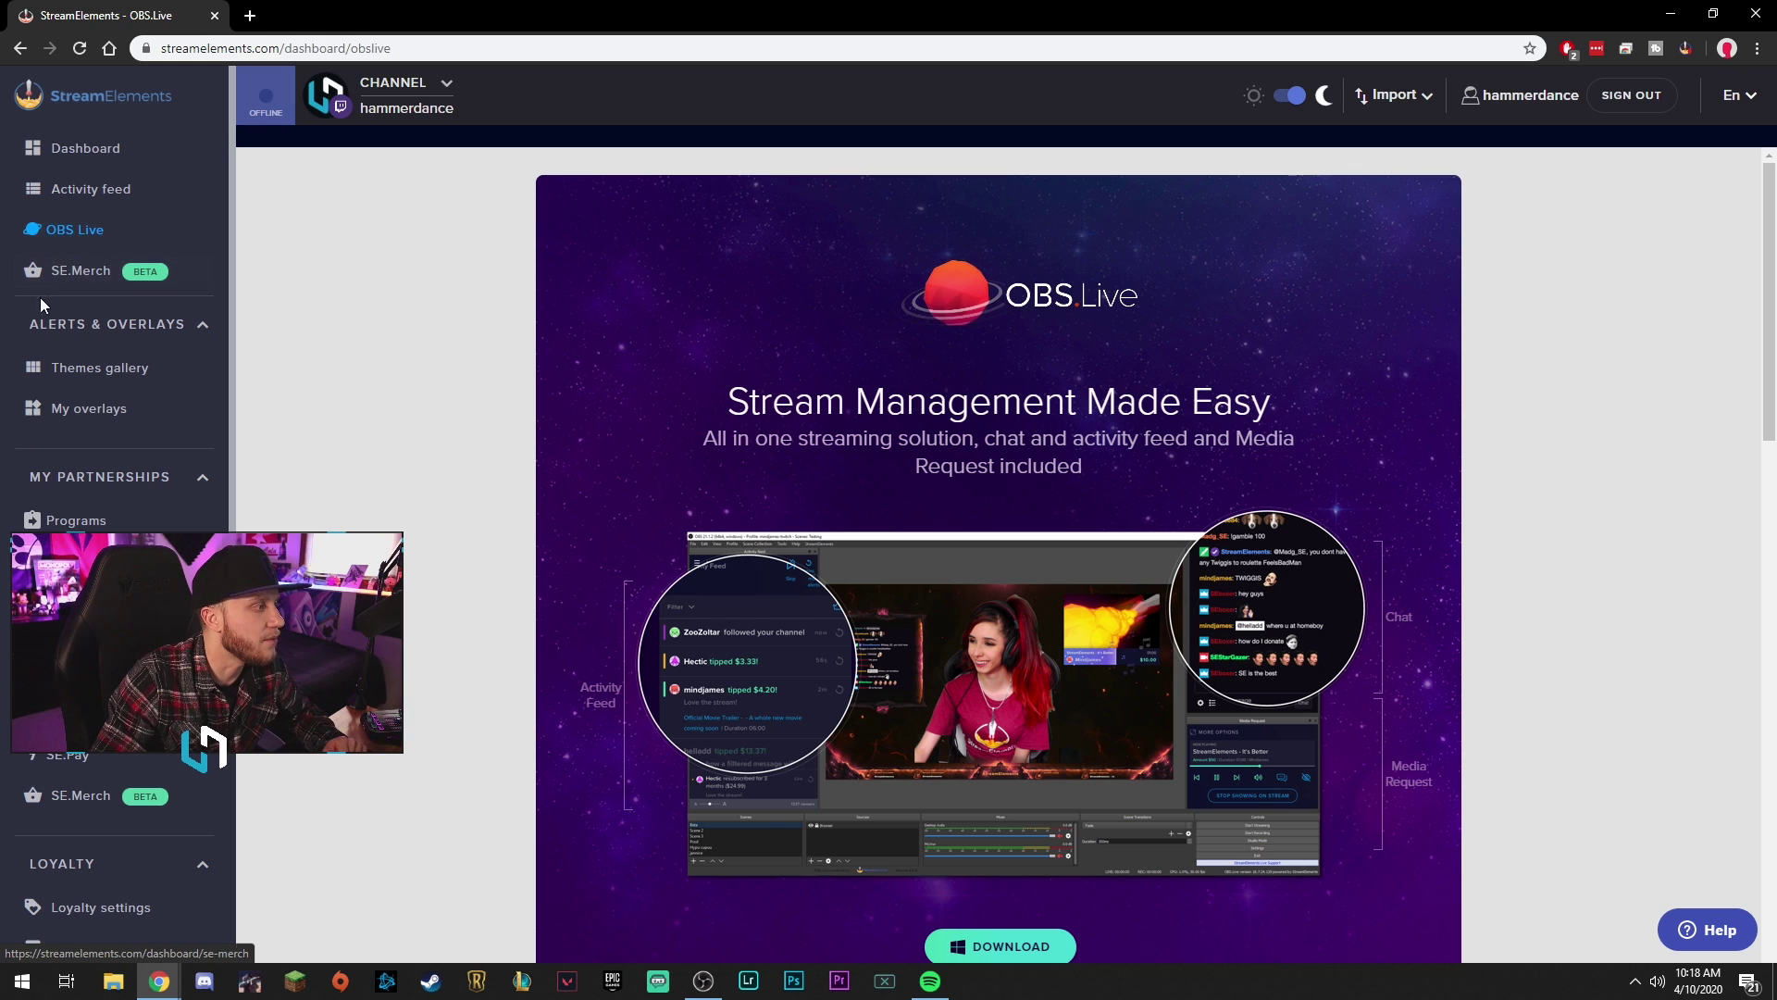
Step: Go to SE.Merch and look through the merch store setup page
click(69, 264)
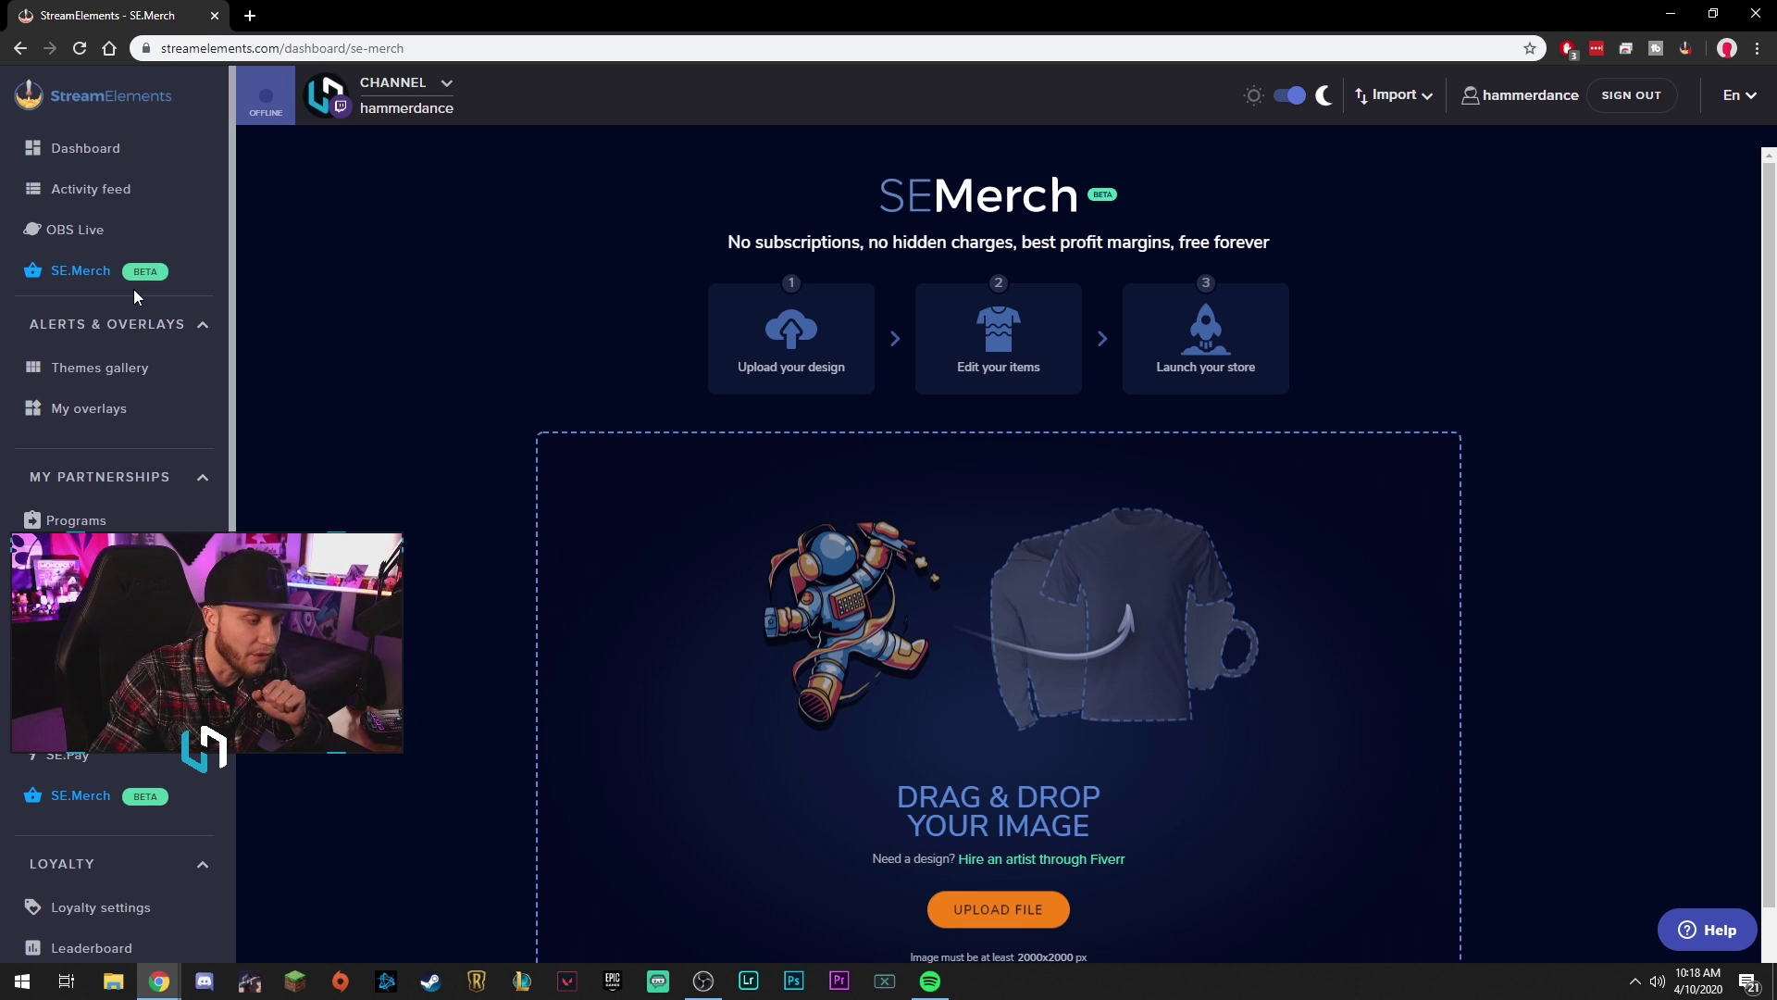
scroll(464, 389, down, 1)
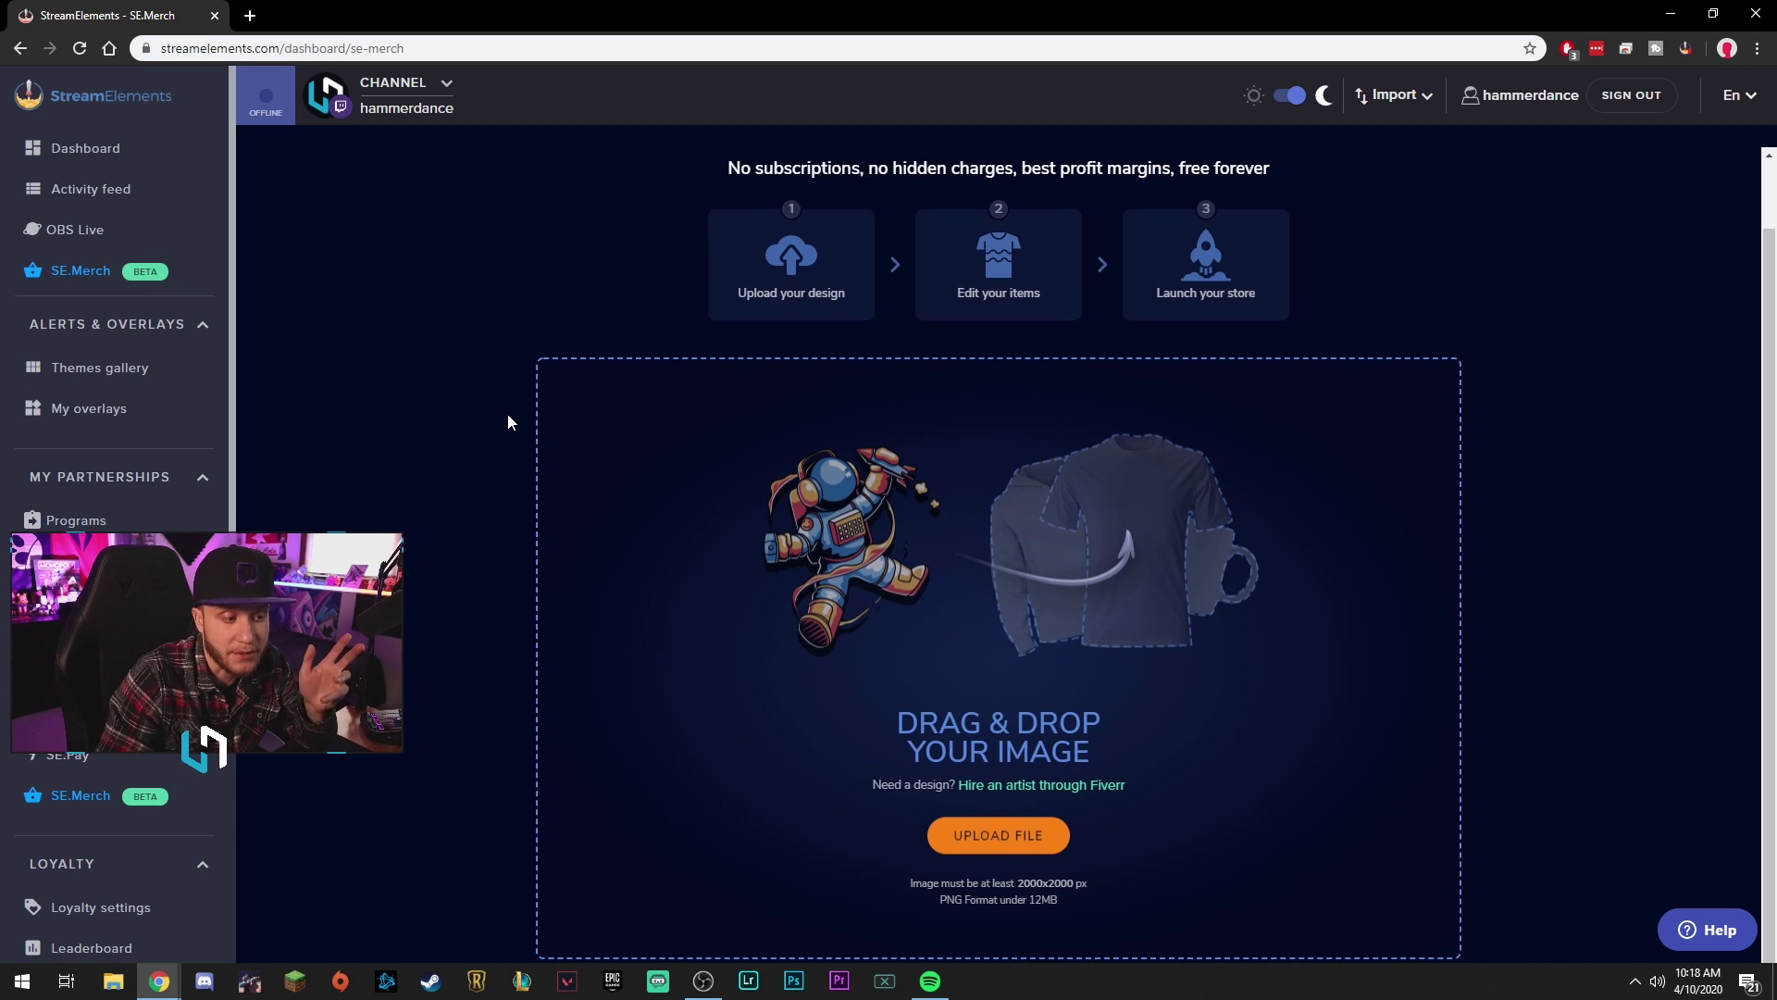
scroll(876, 389, up, 1)
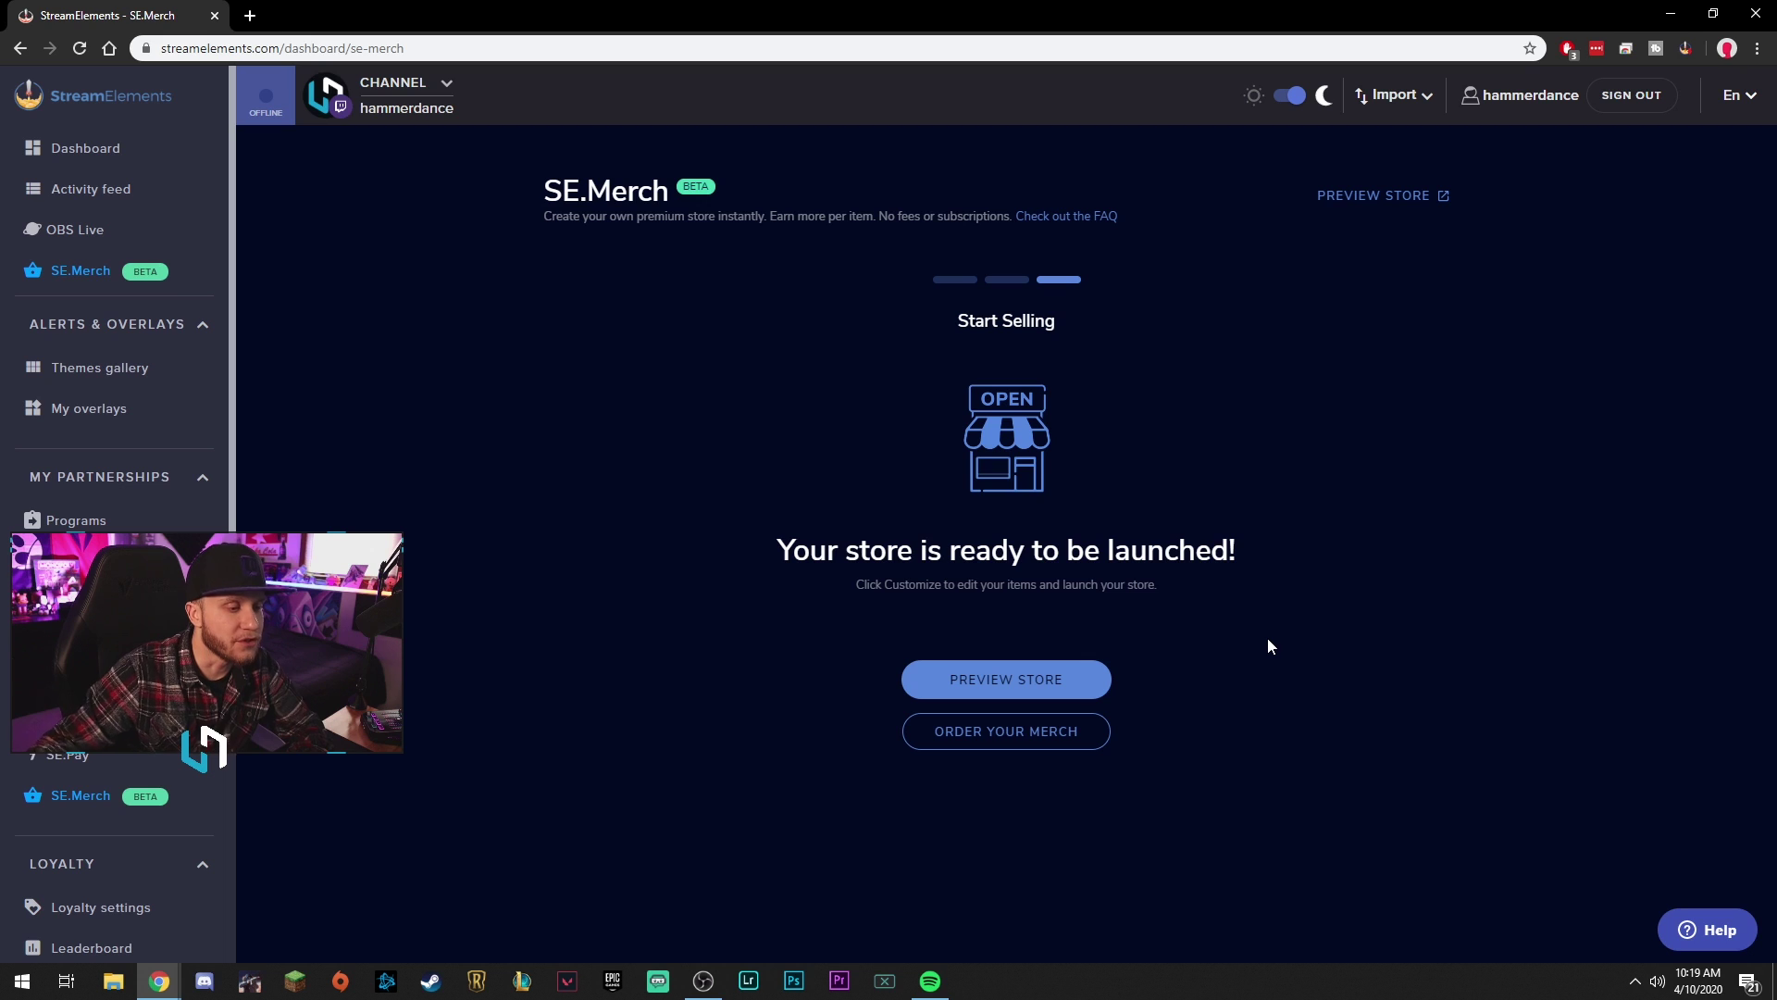
Step: Enlarge and move the logo on a T-shirt design, trying left, right and top-centre alignment
click(1006, 679)
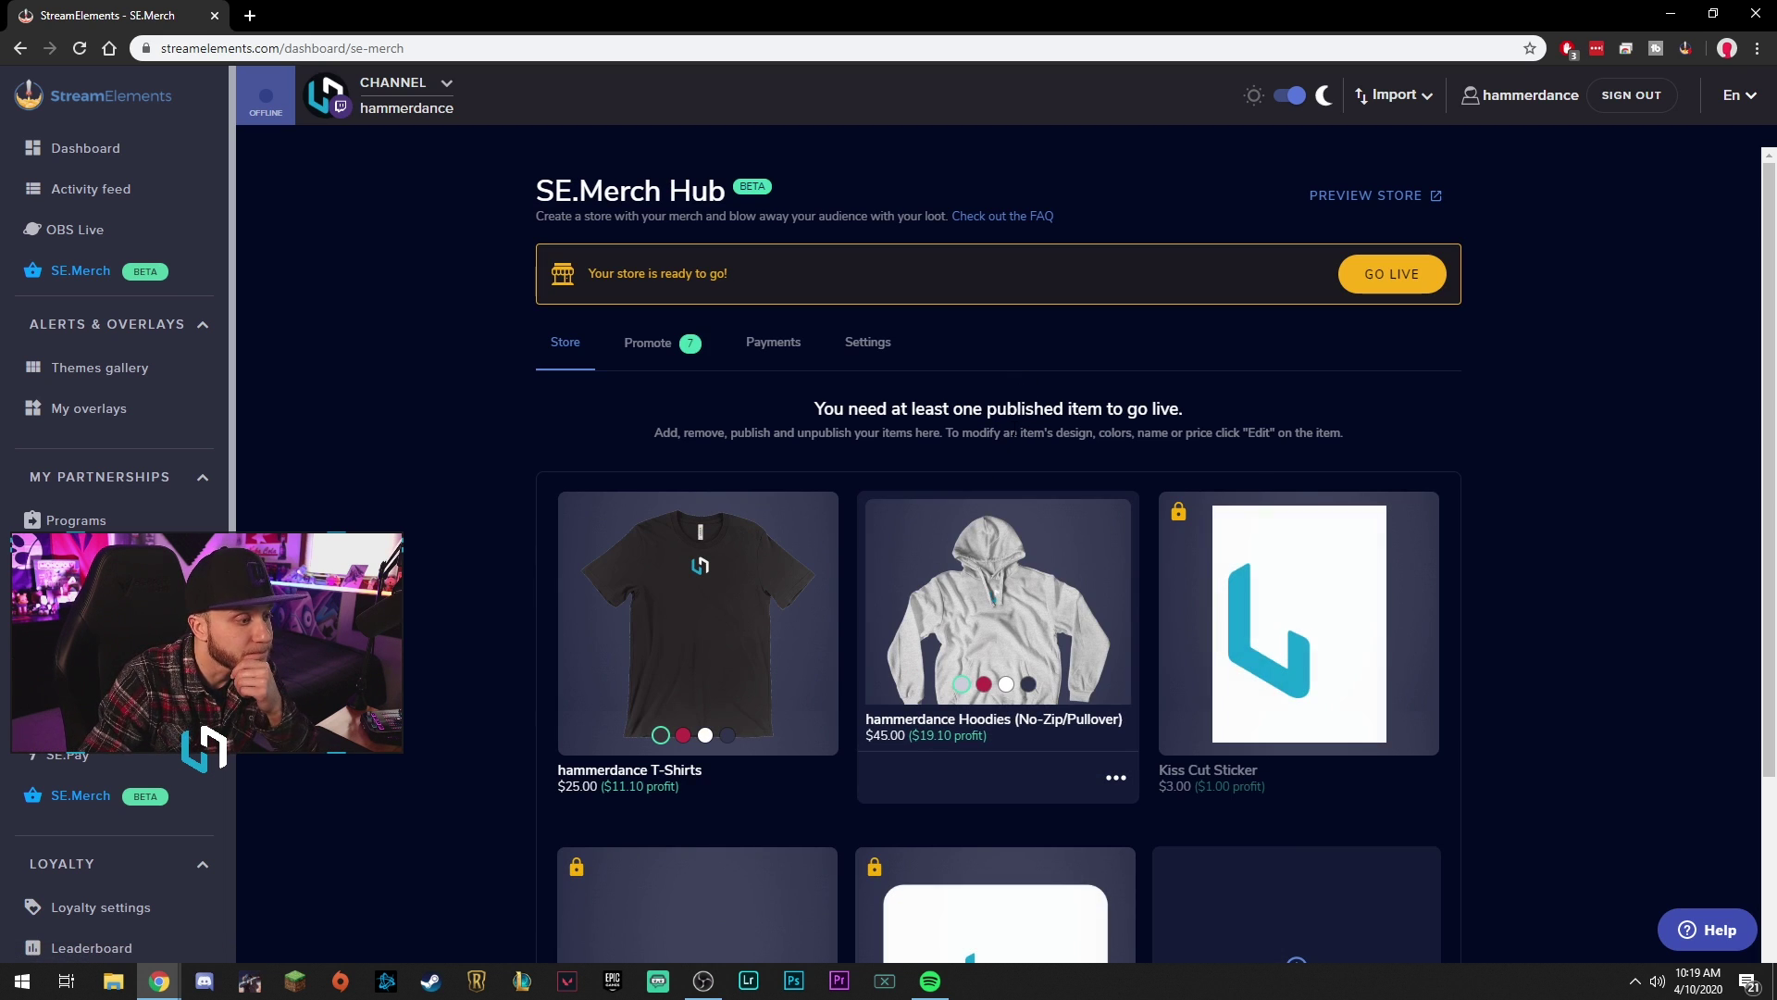
scroll(1015, 426, down, 3)
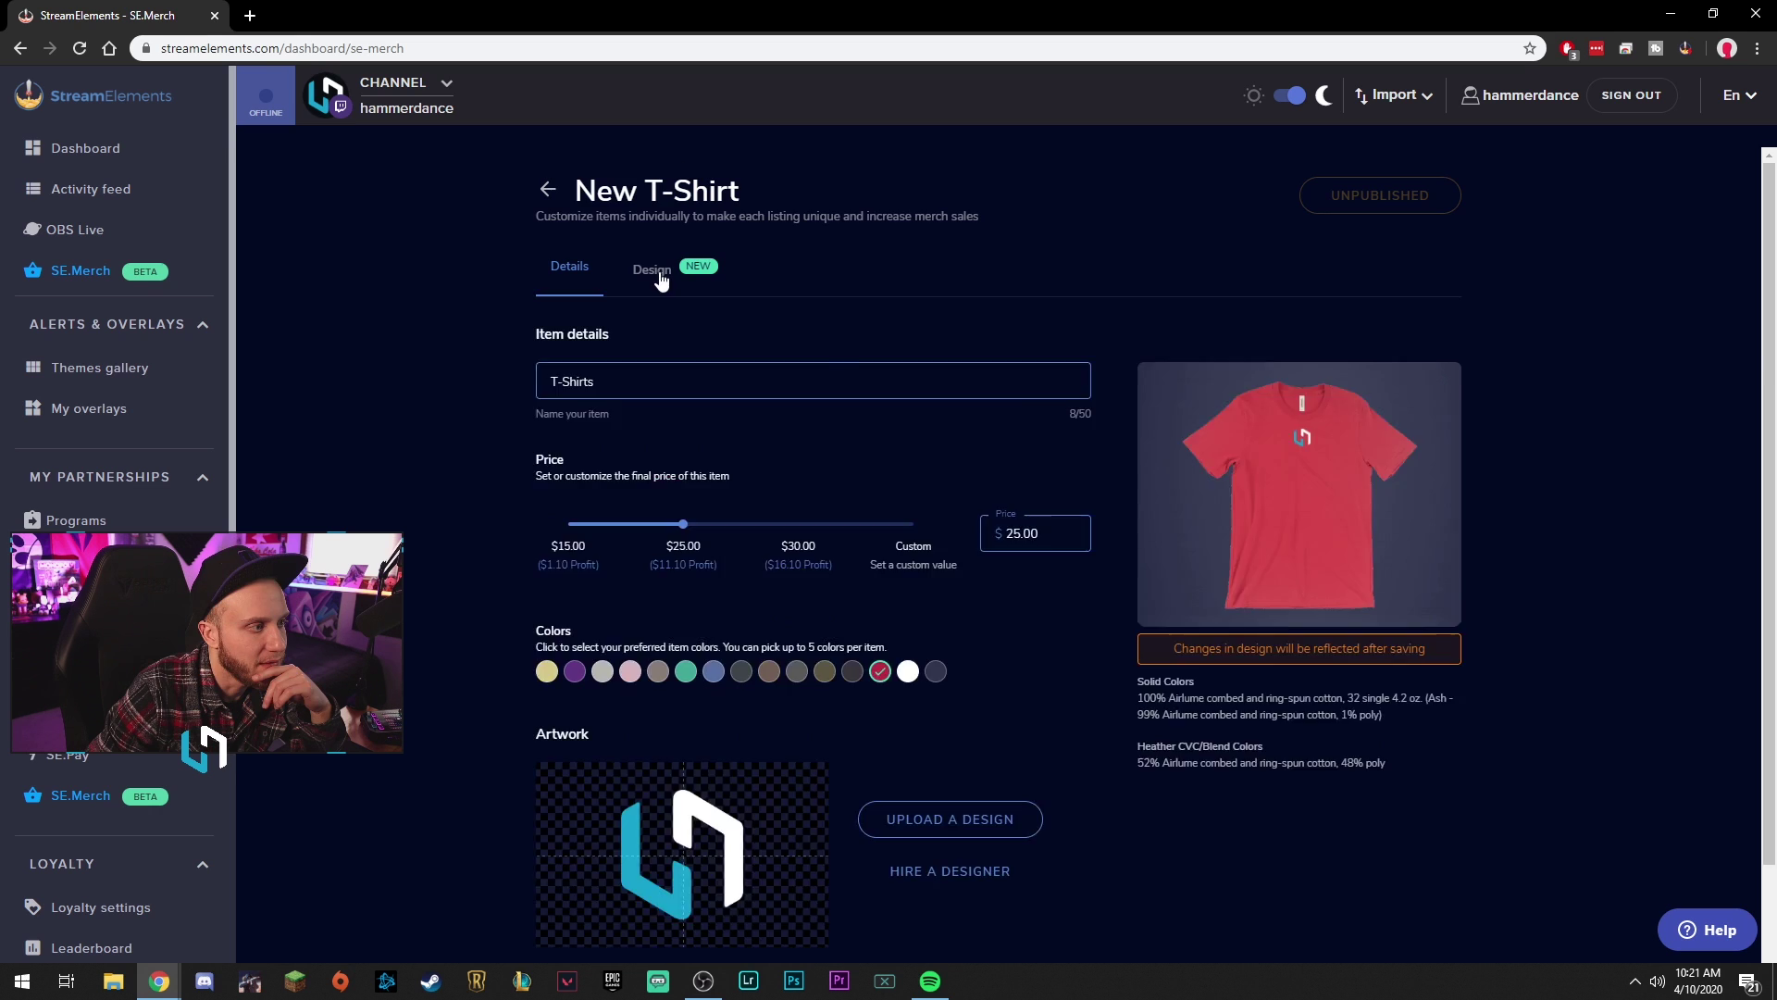
click(653, 269)
drag(1137, 451, 967, 672)
drag(1178, 556, 1118, 577)
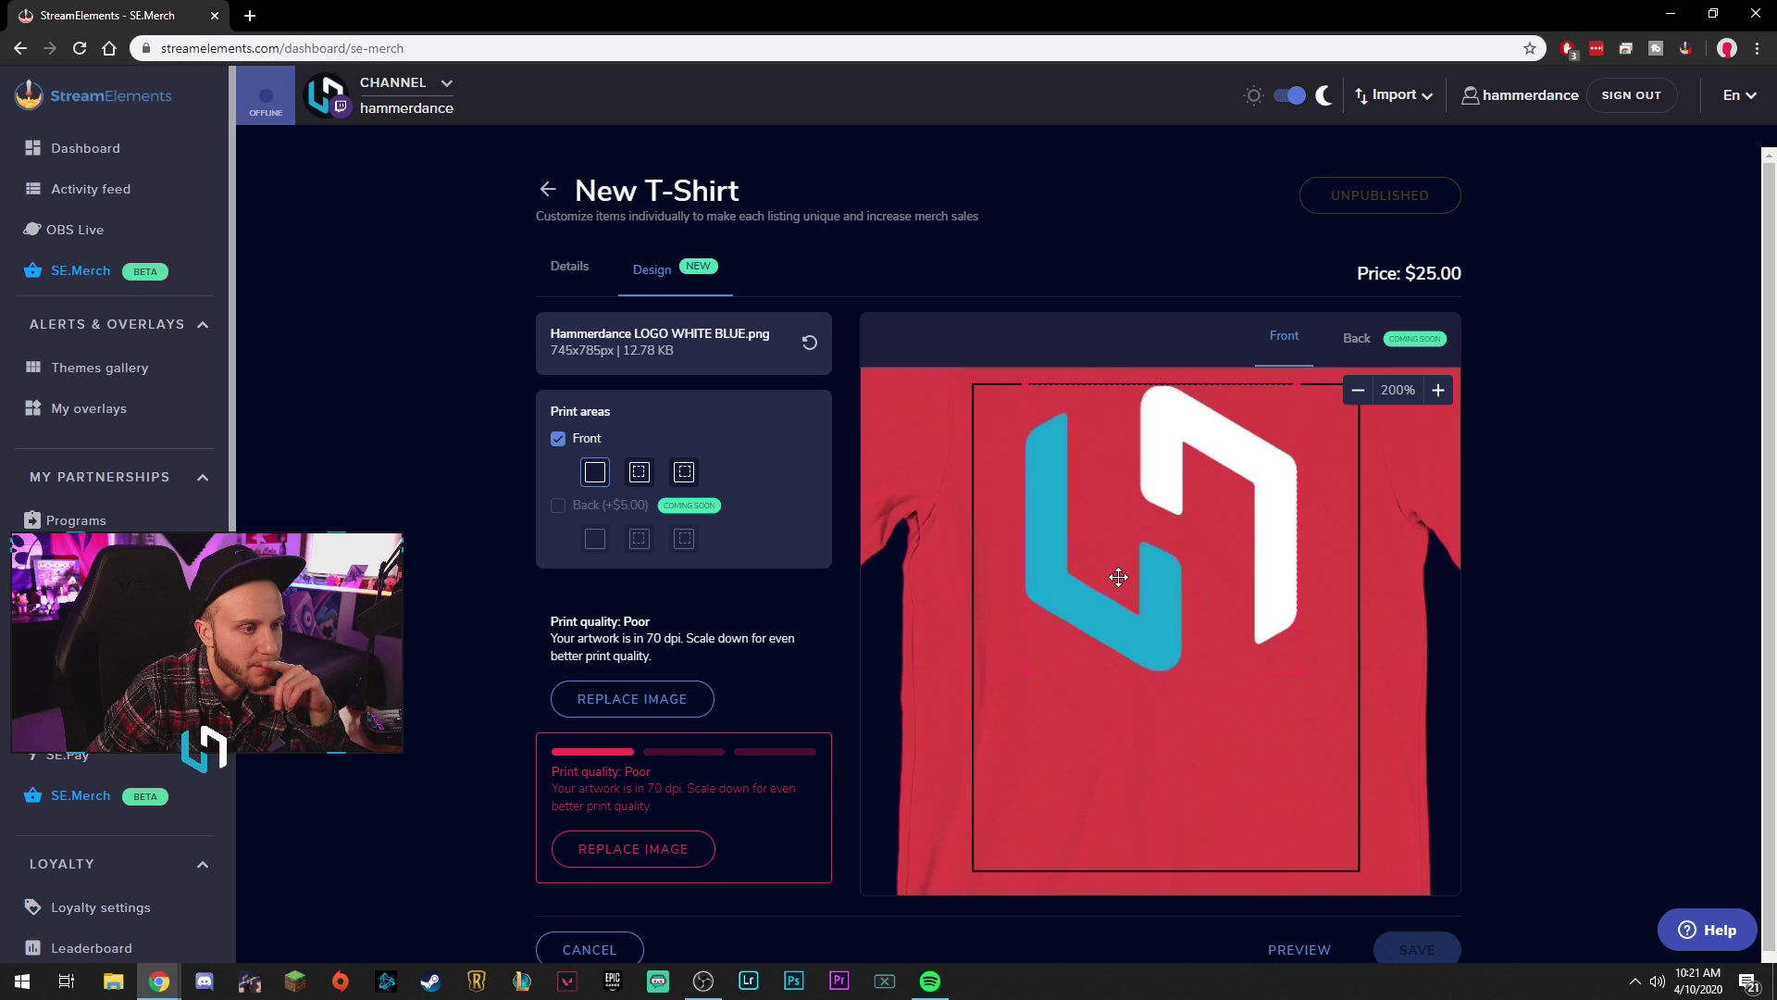
click(635, 474)
click(682, 473)
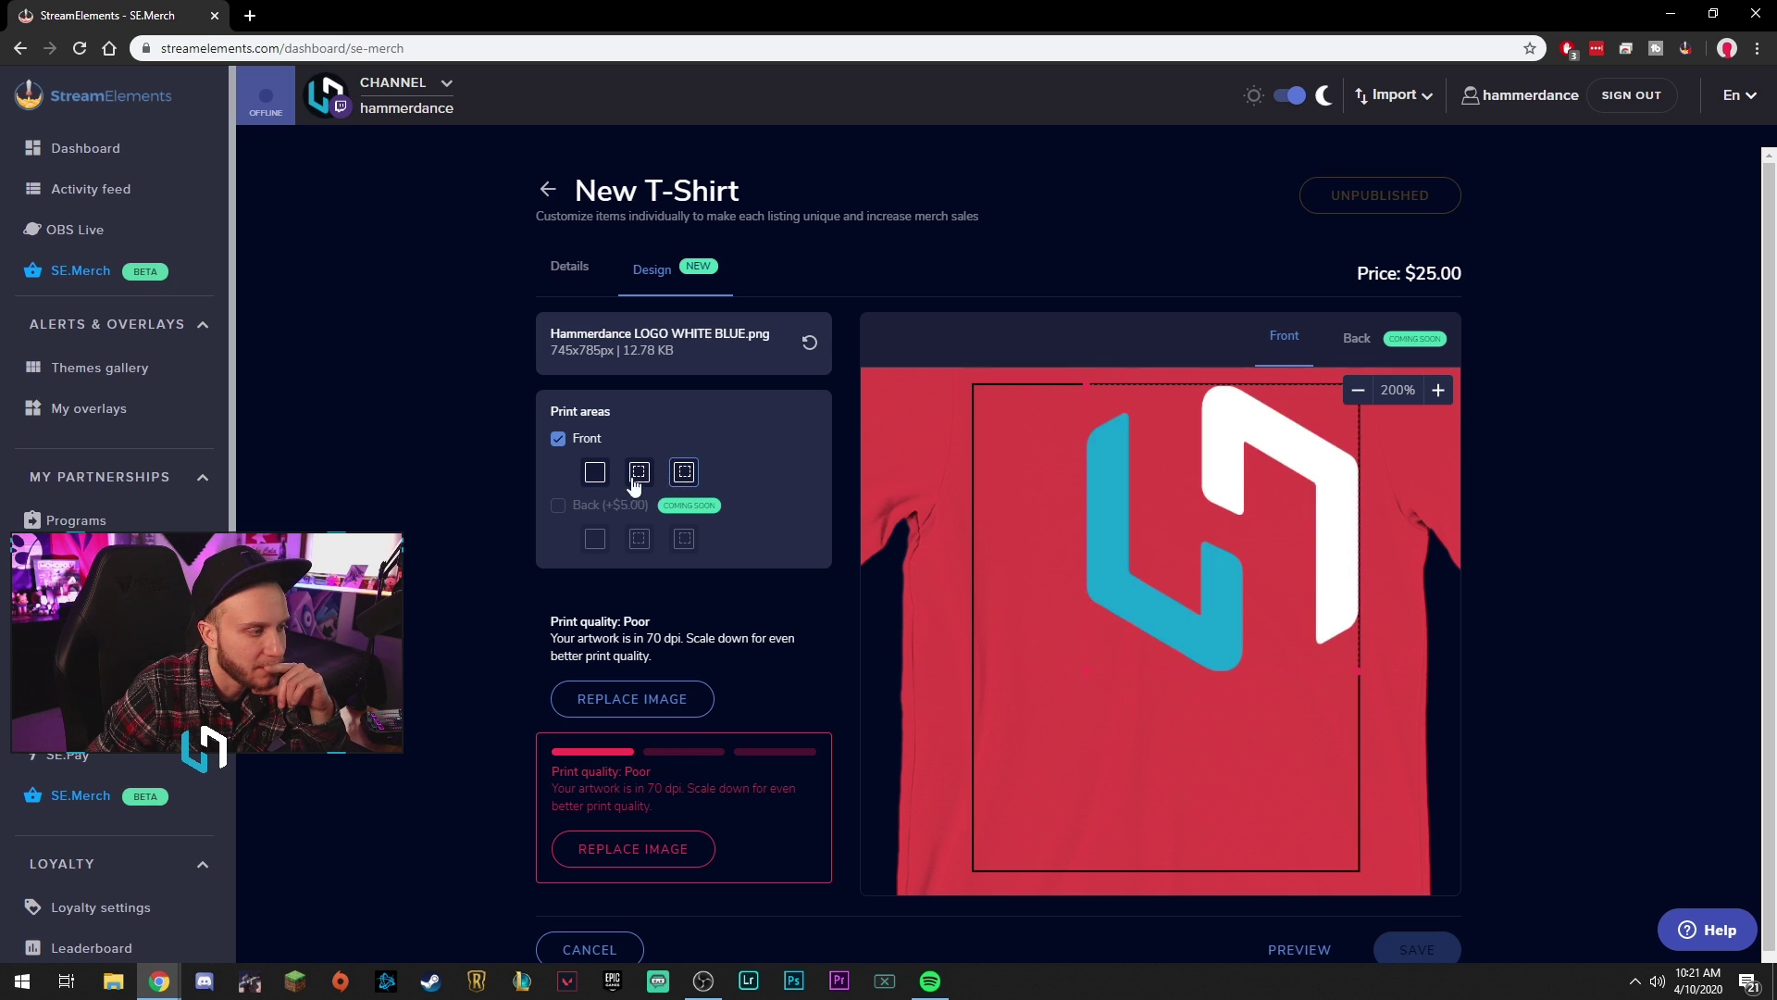
click(595, 473)
click(569, 266)
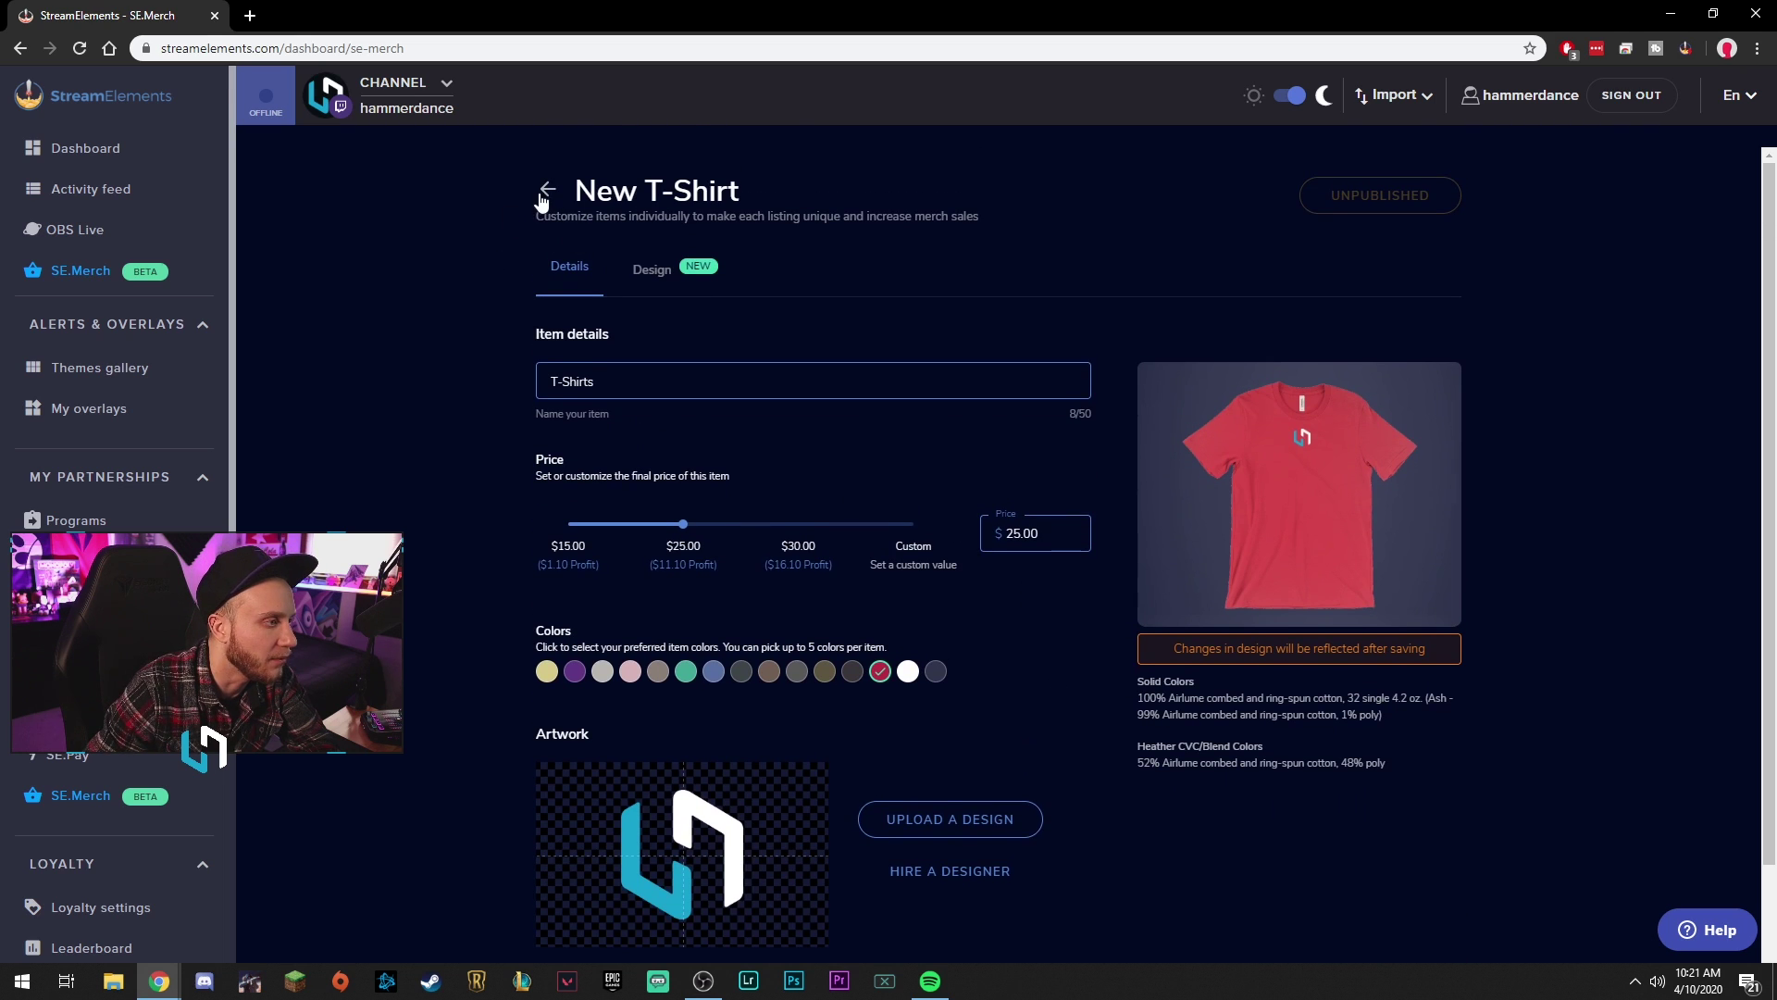
Step: Back in the store item list, open the T-shirt product's options and edit view
click(545, 192)
scroll(1116, 600, down, 3)
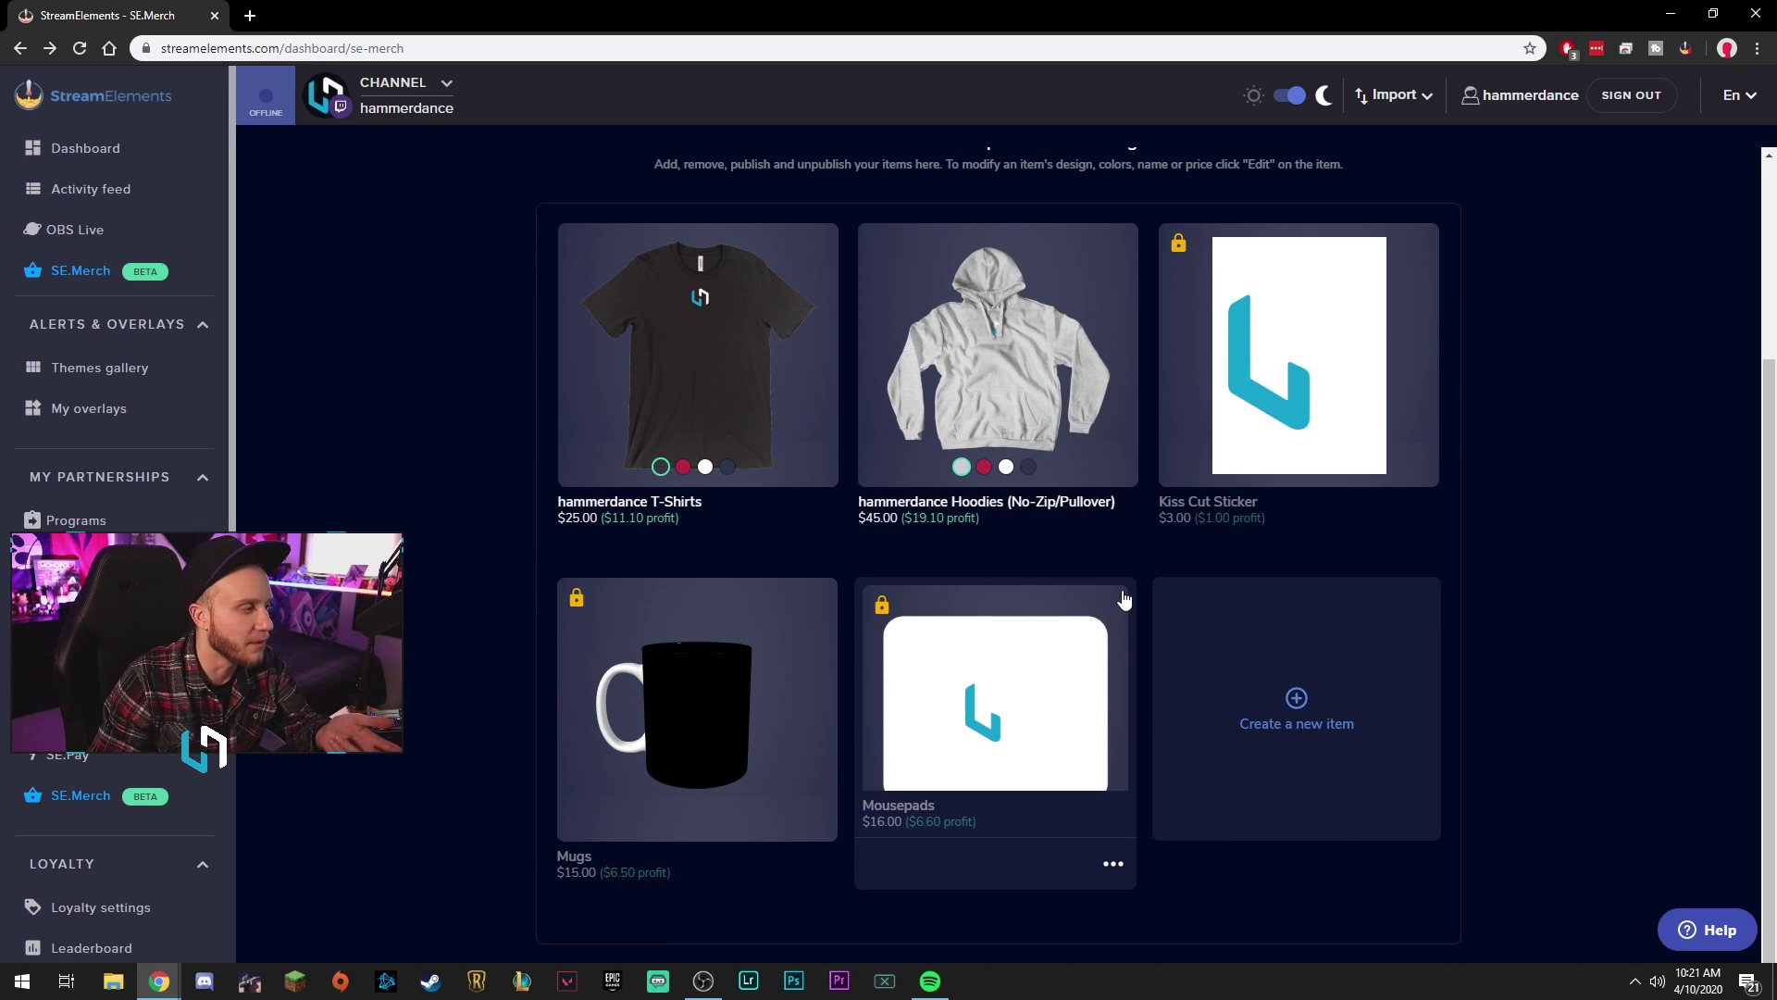
scroll(1123, 599, up, 3)
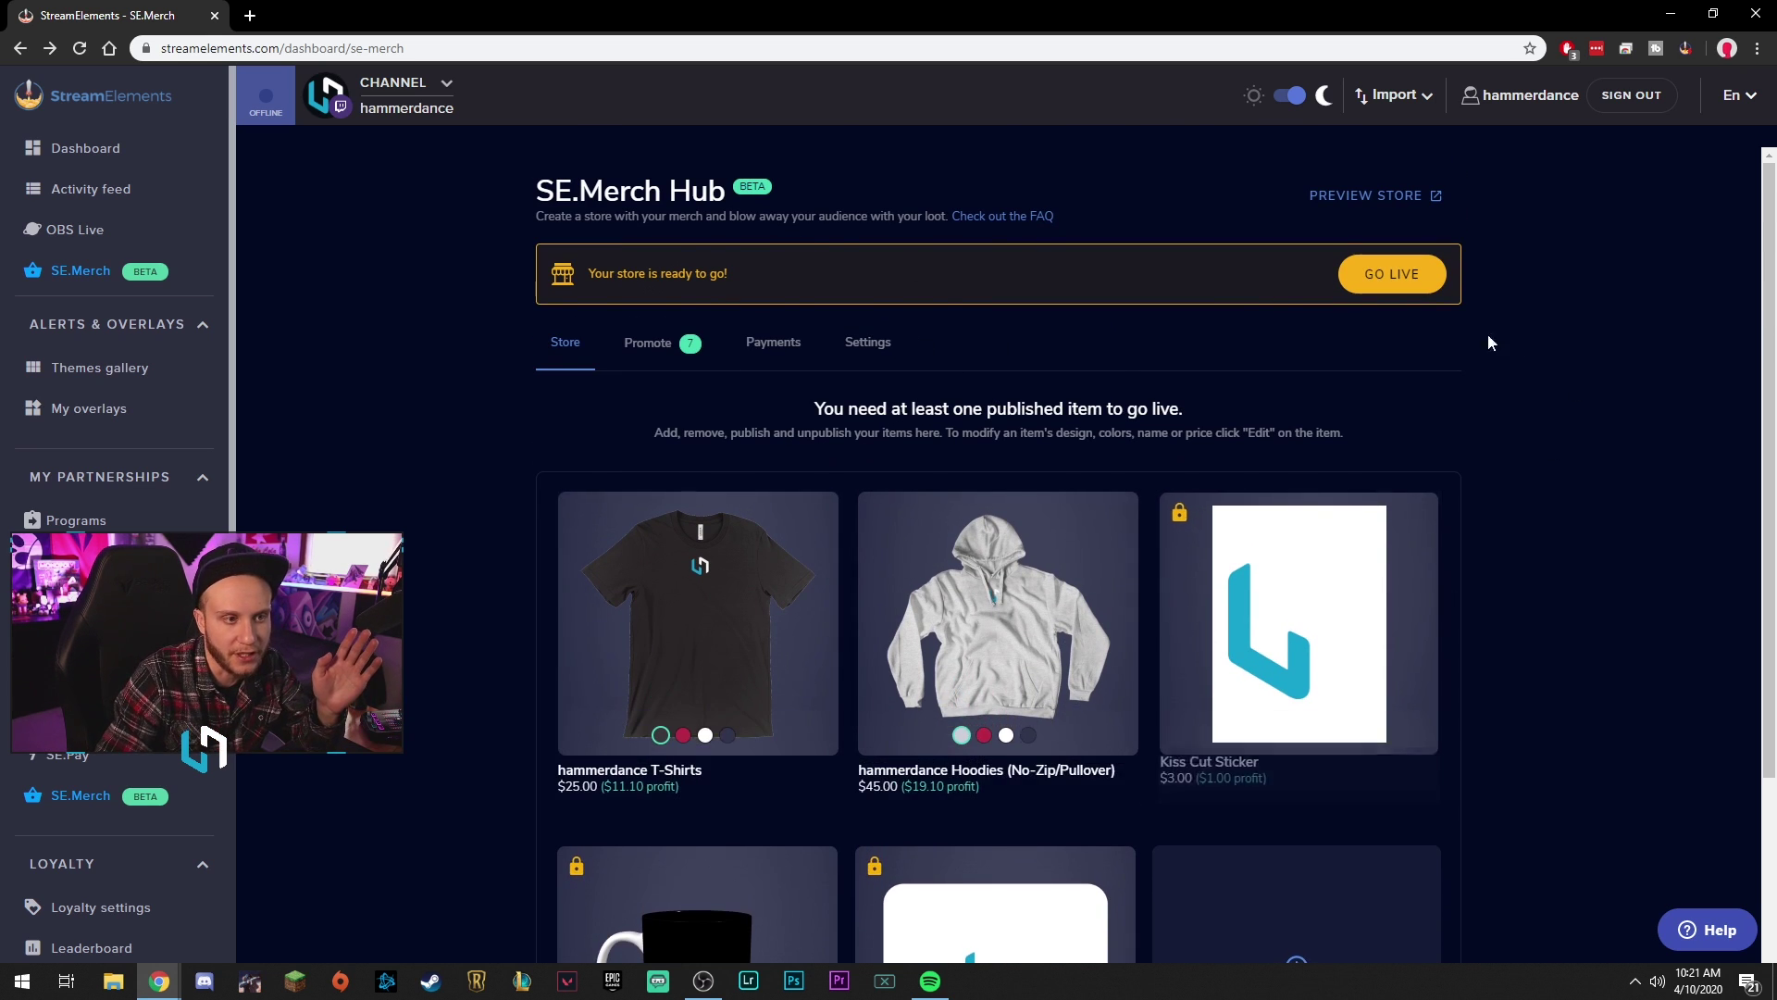
scroll(1372, 465, down, 1)
scroll(1405, 547, down, 2)
click(1416, 508)
click(815, 491)
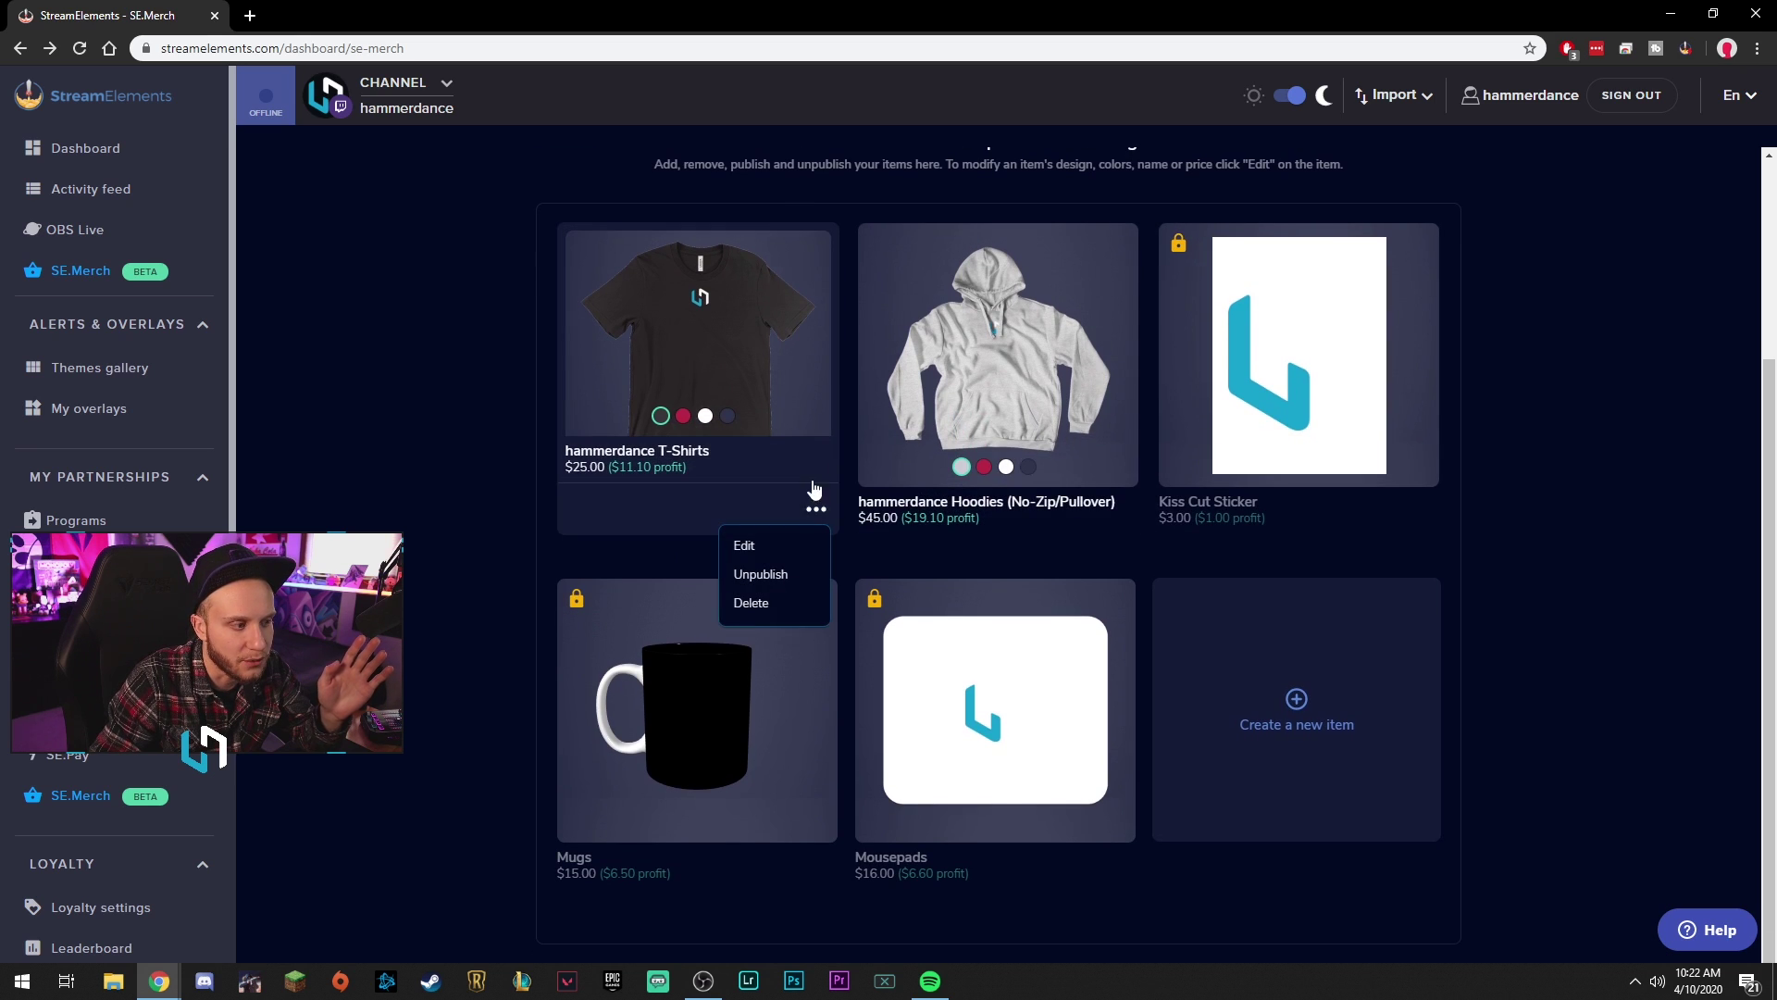
click(740, 546)
triple_click(818, 525)
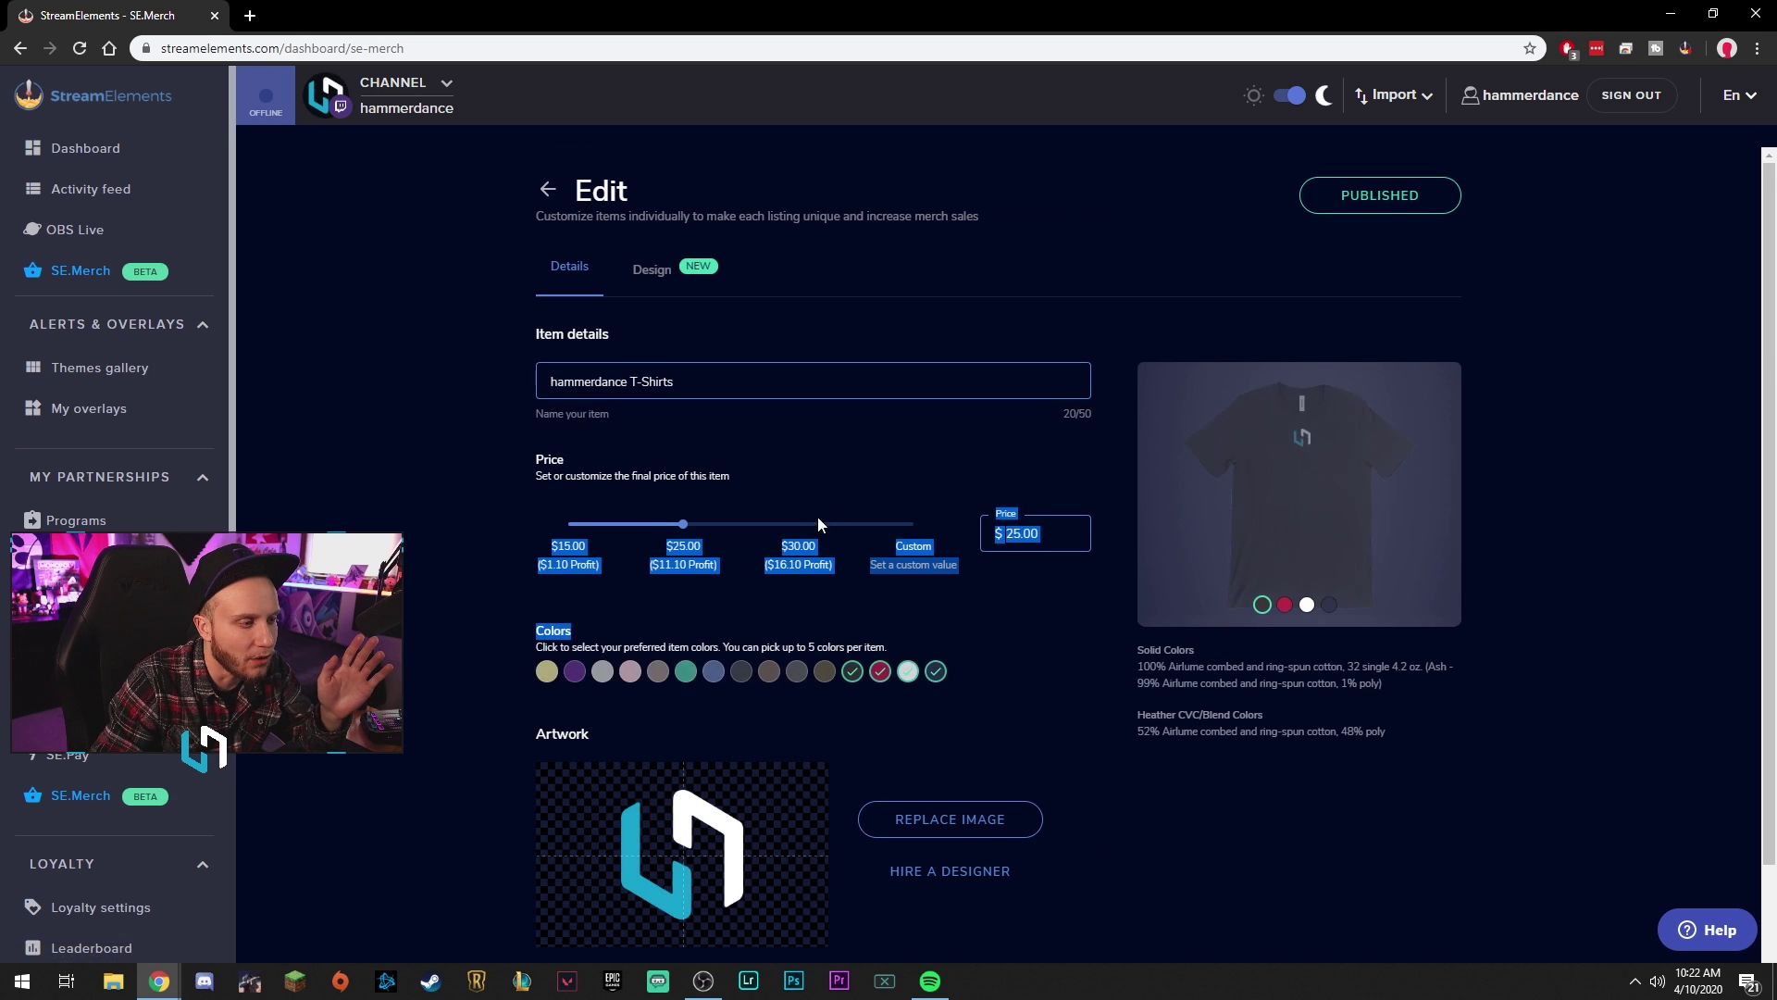
click(548, 190)
Step: Delete the T-shirt product, check the hoodie item, and return to the emptied store list
click(816, 778)
click(745, 830)
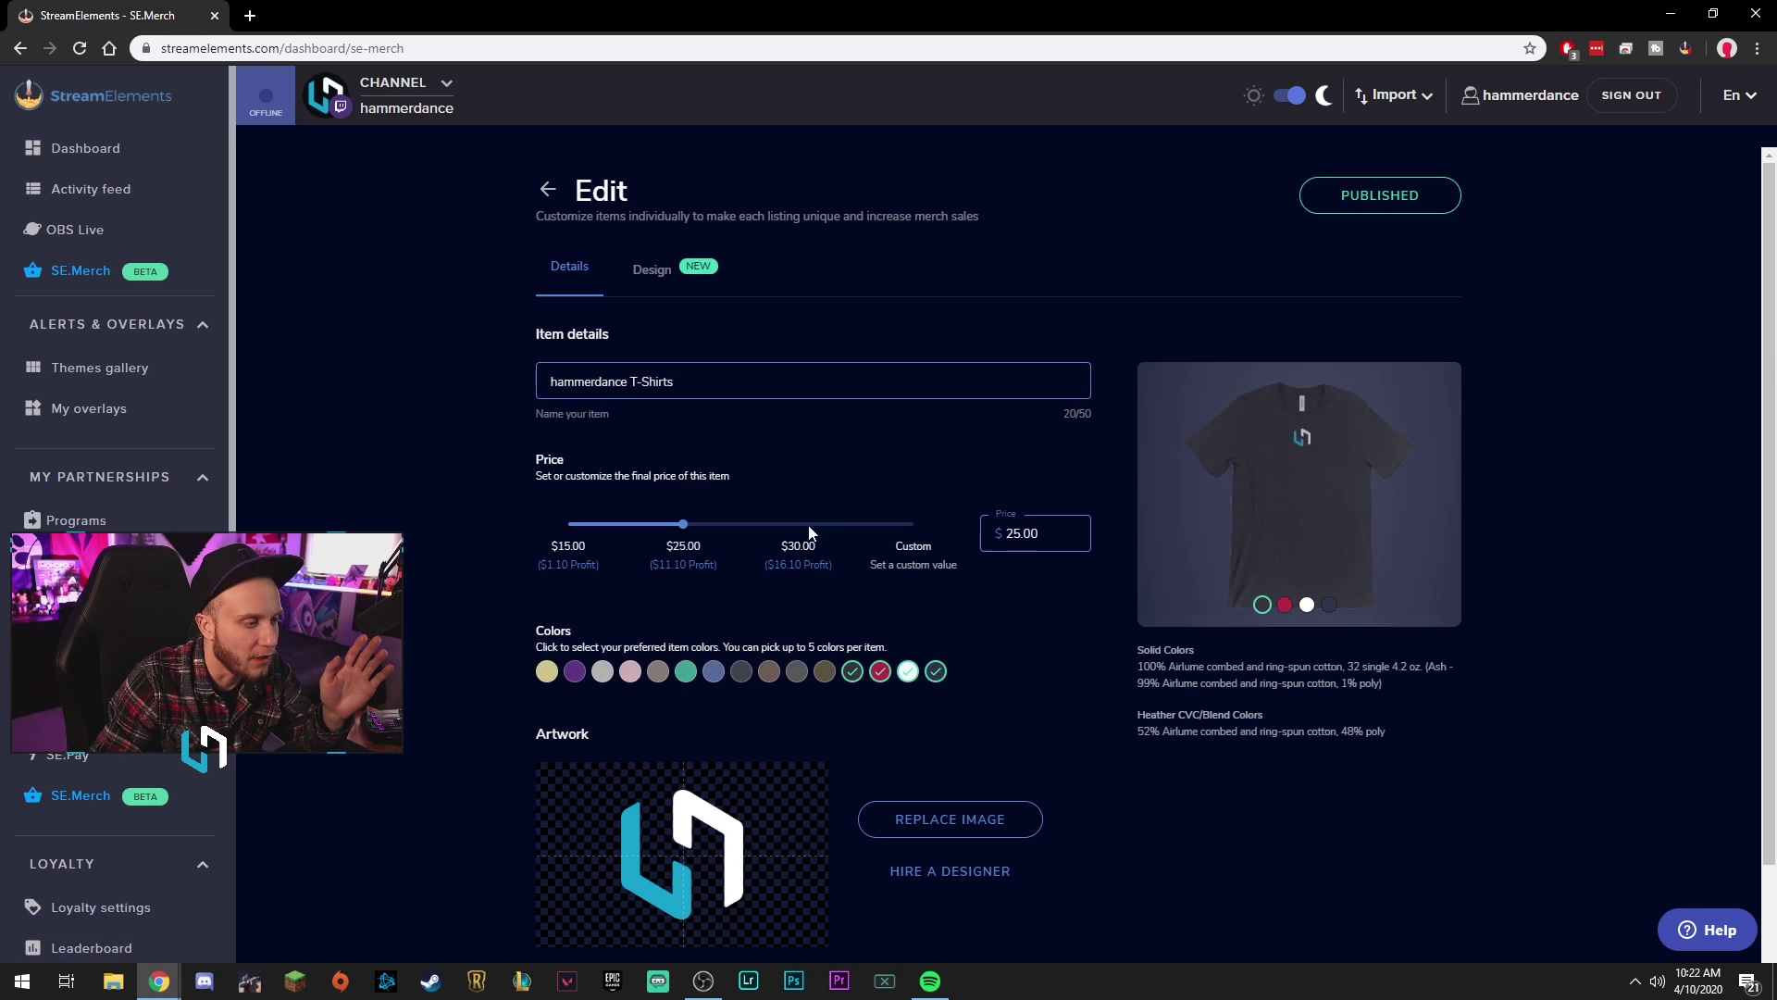
click(548, 190)
click(816, 777)
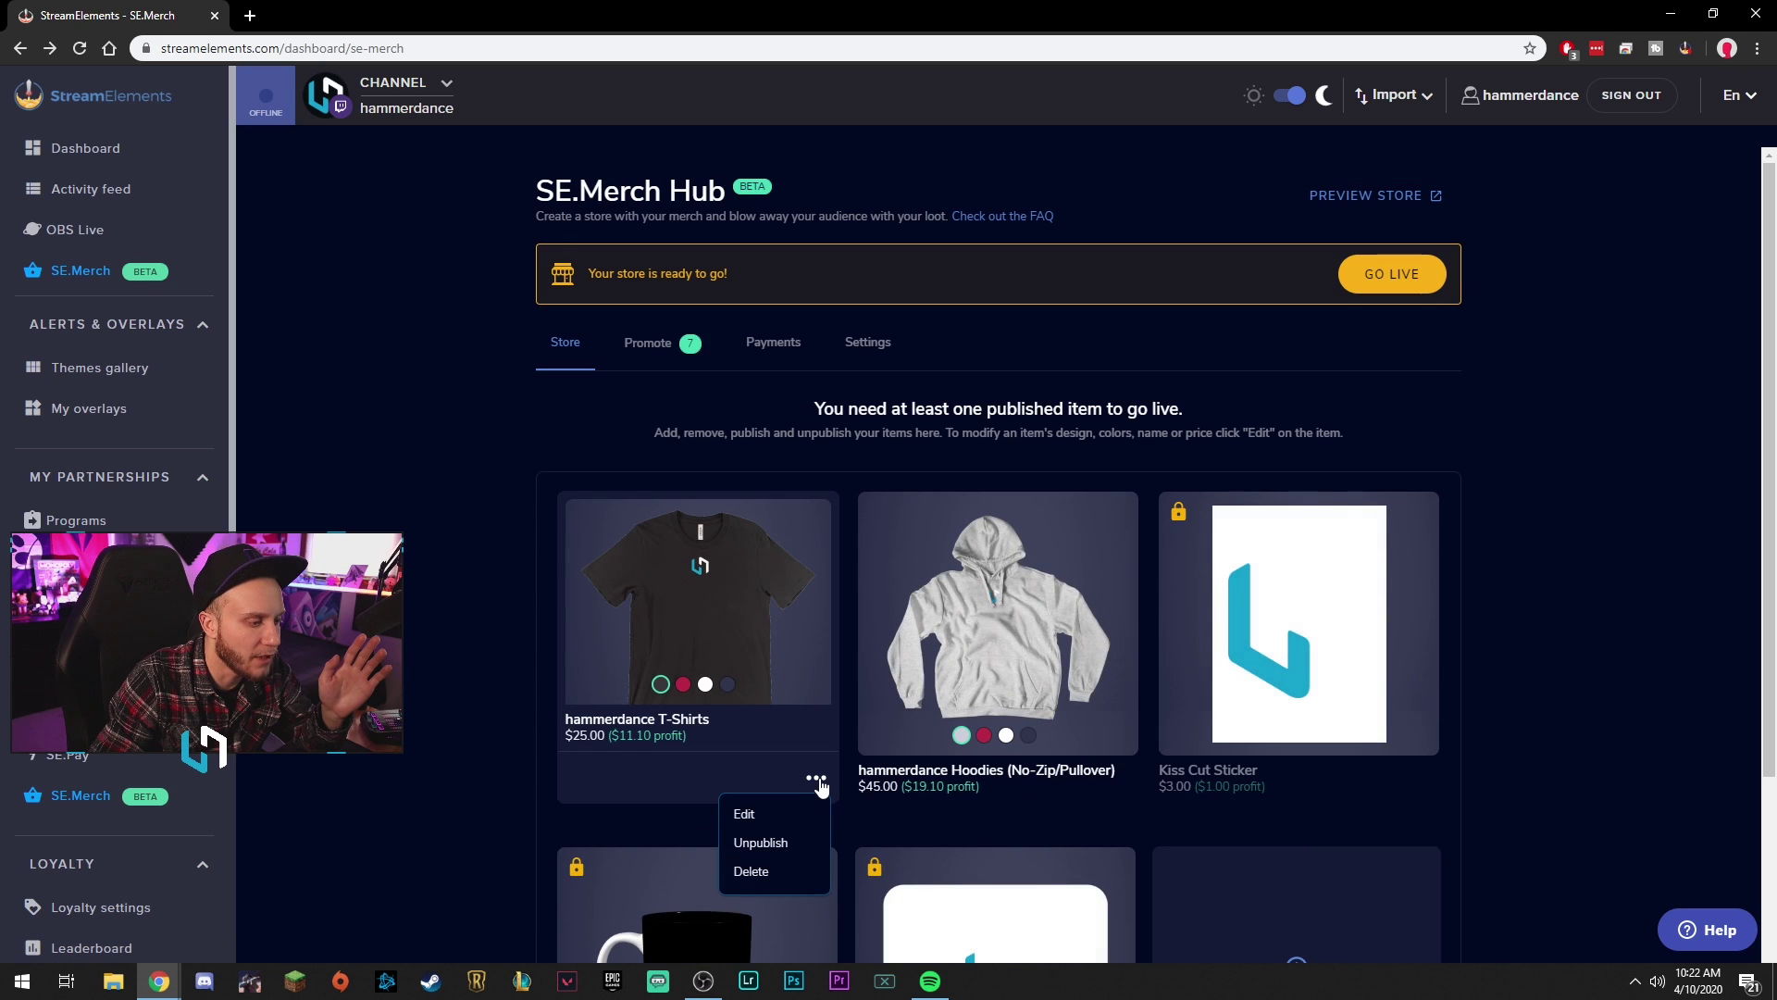
click(751, 871)
click(1057, 611)
click(1115, 777)
click(1045, 813)
click(548, 190)
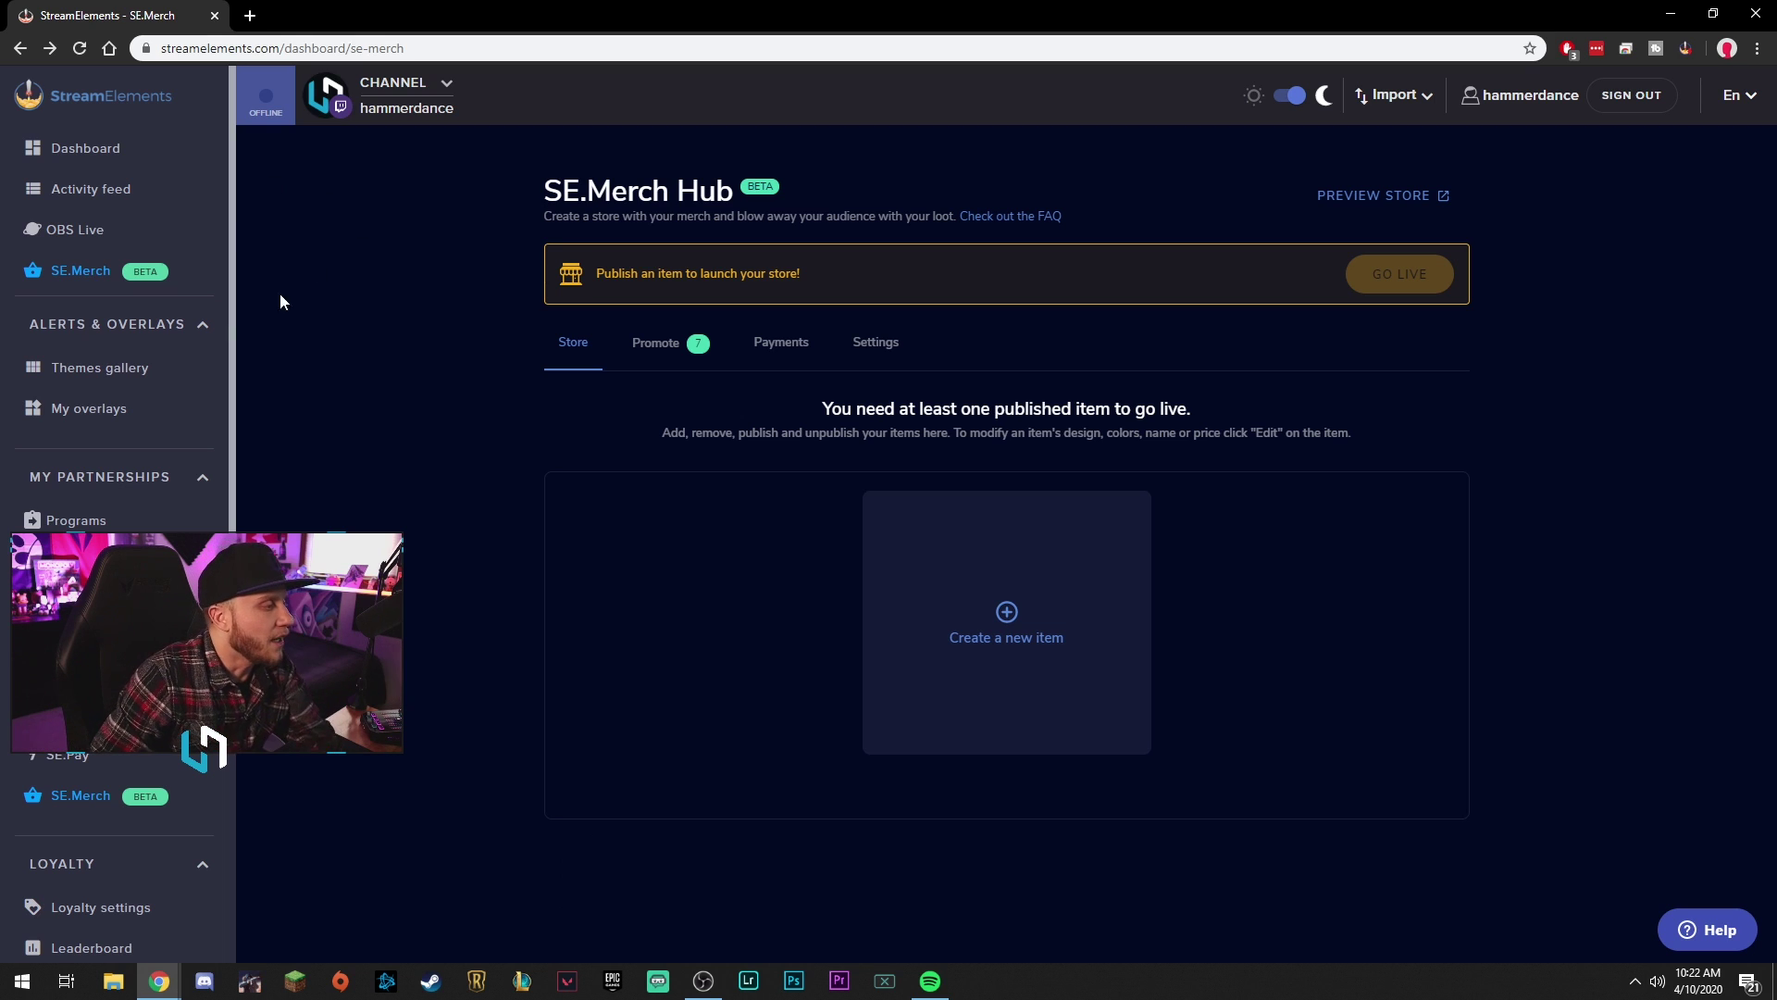
Step: Browse the Themes gallery's Alerts category, showing packages like Energy Flow and Blue Metropolis
click(167, 368)
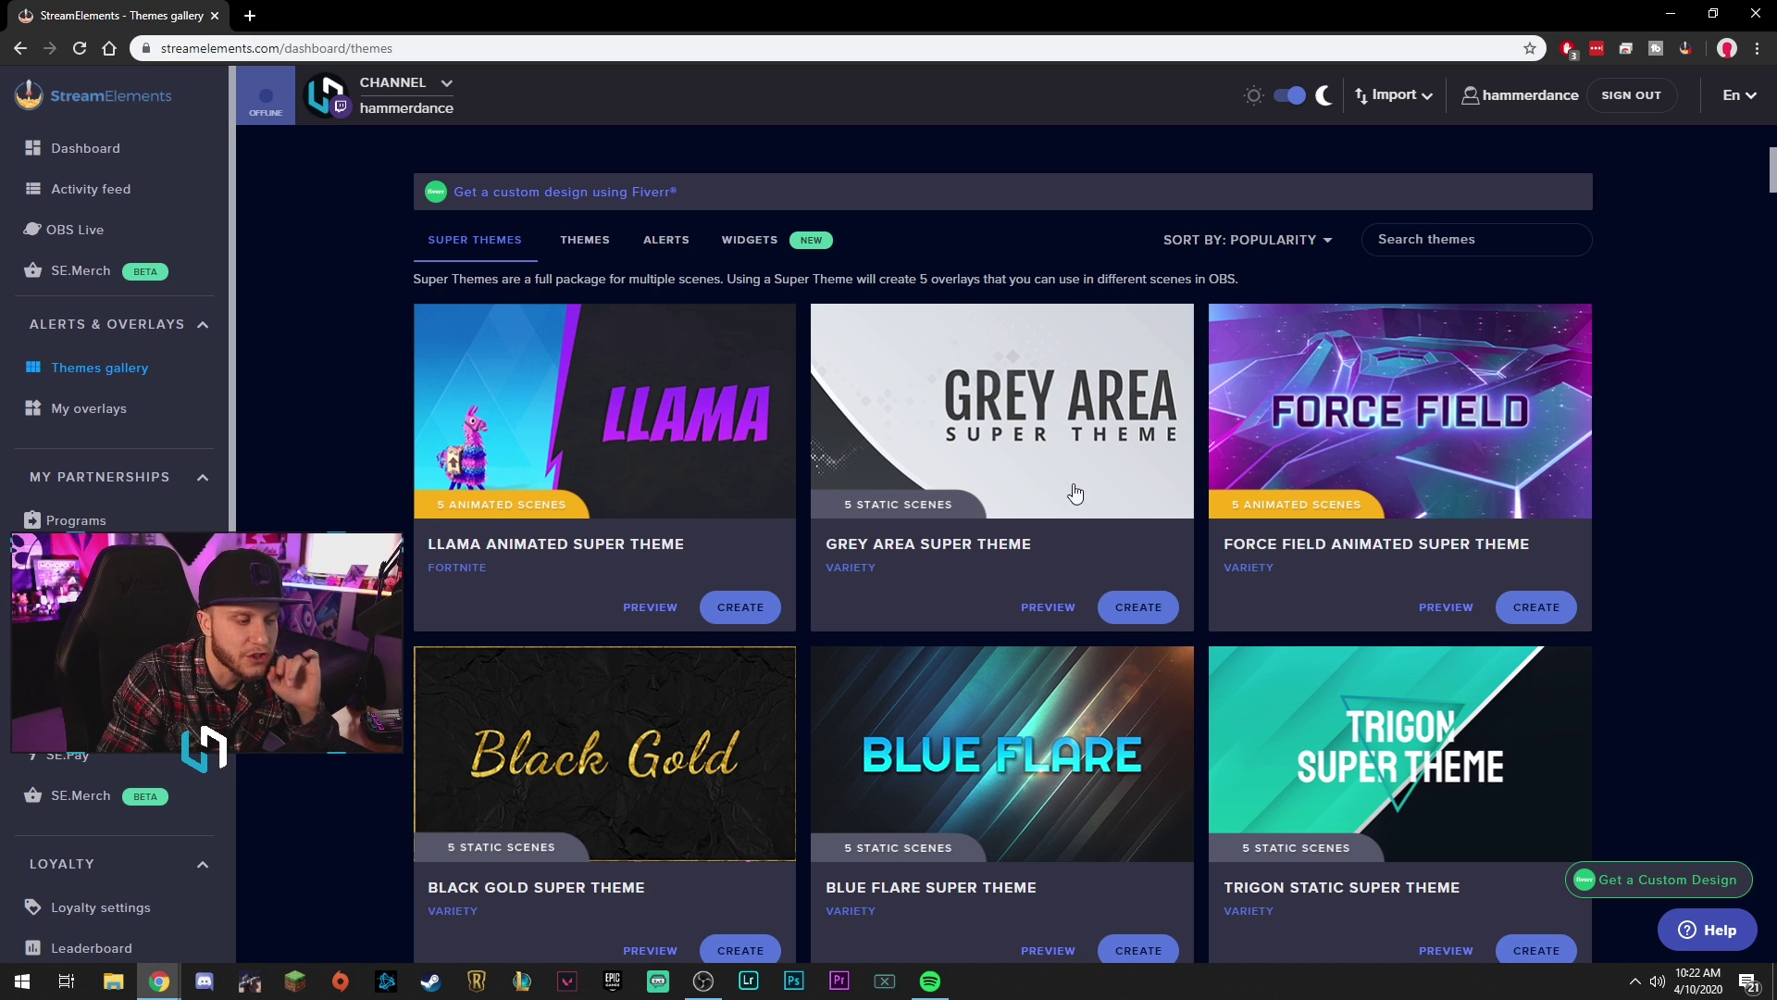
scroll(1084, 491, down, 3)
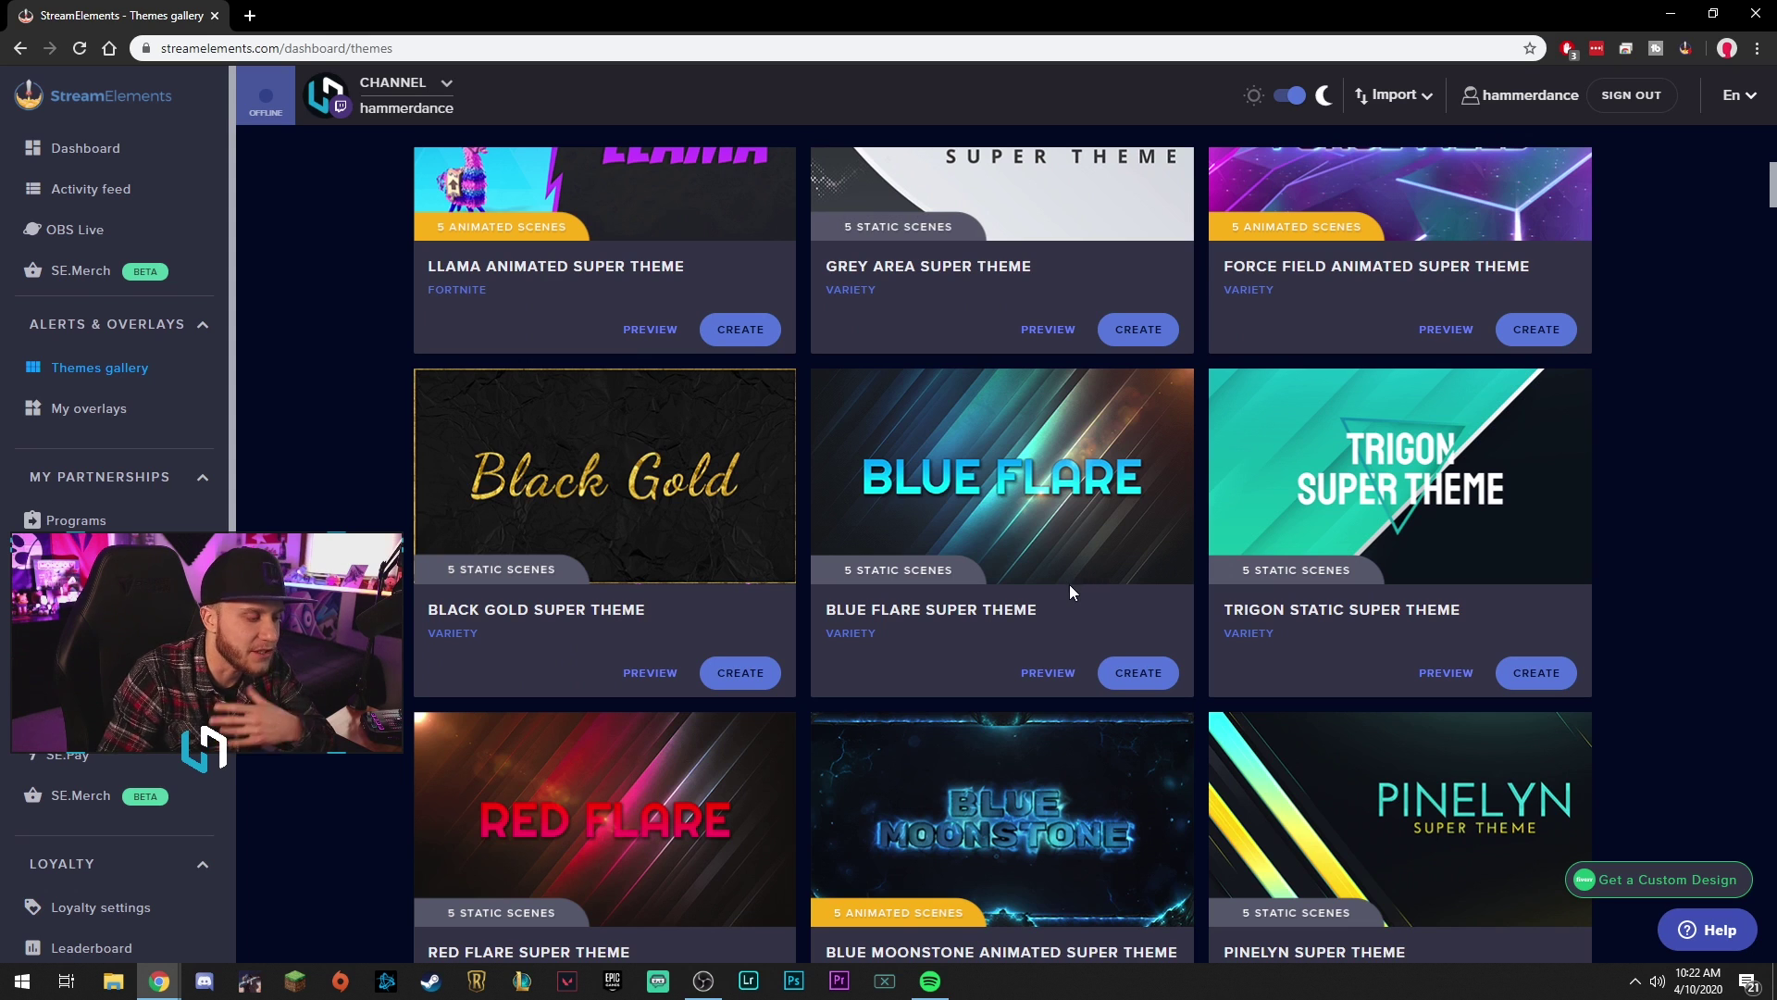
scroll(1253, 655, up, 3)
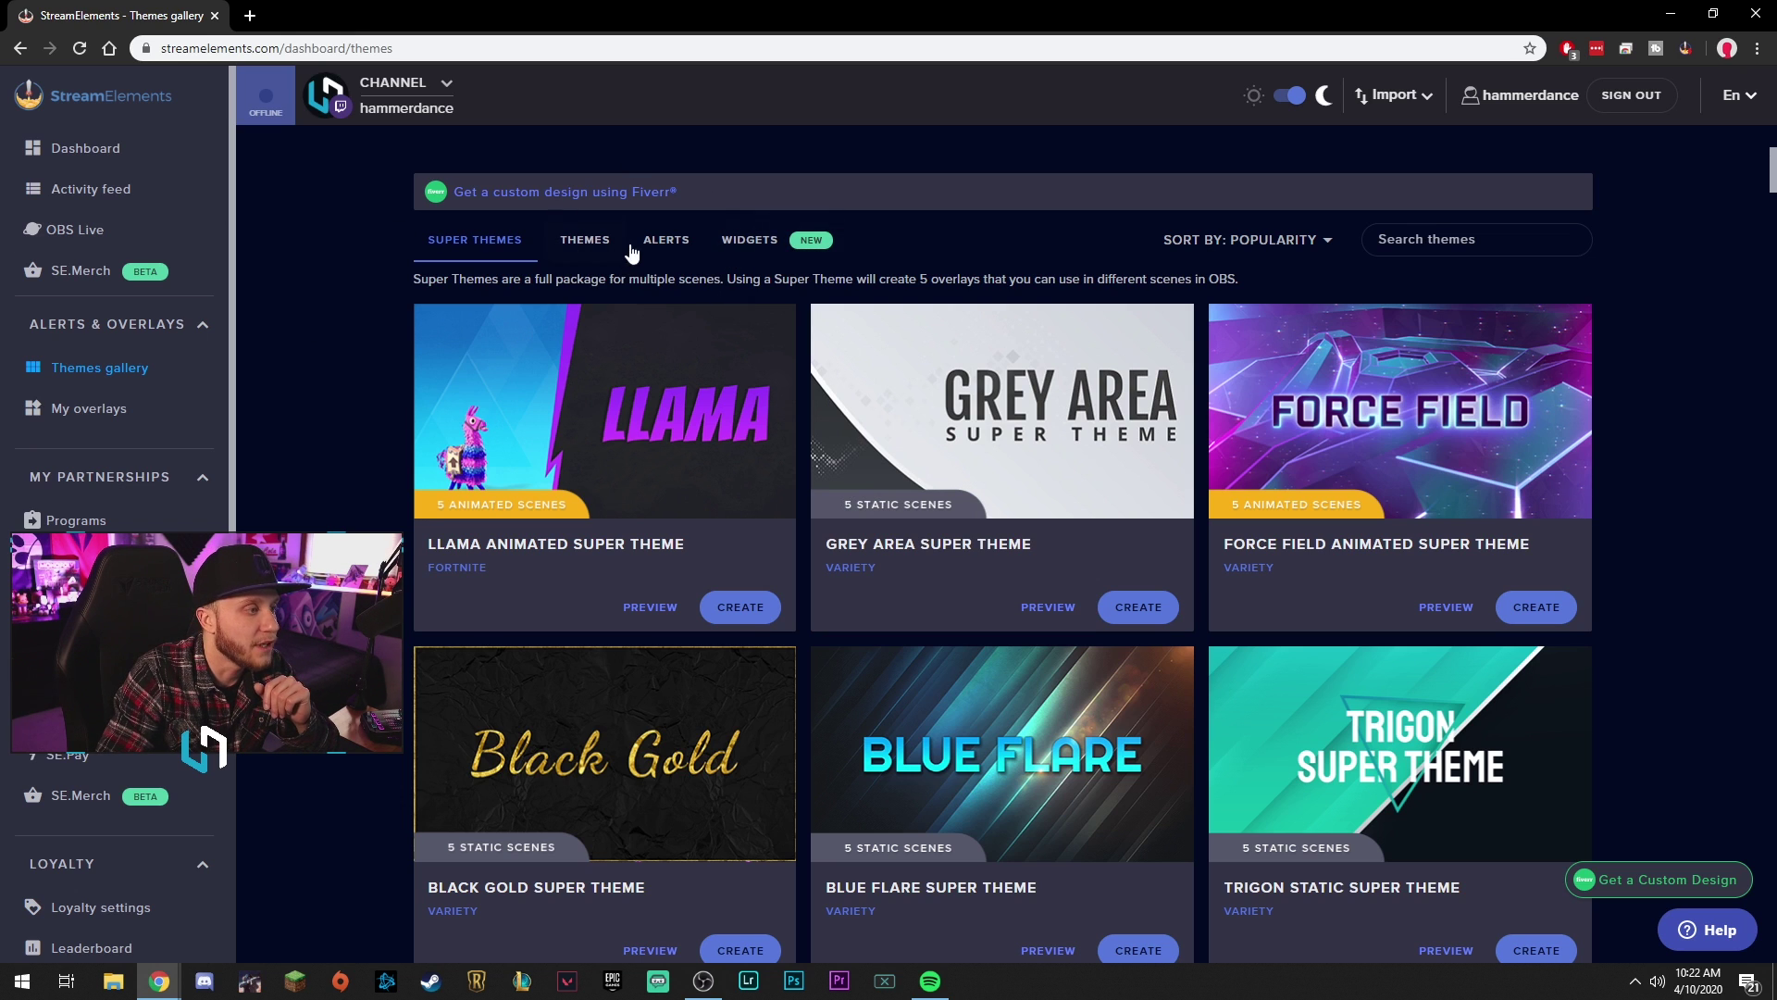
click(597, 242)
click(657, 243)
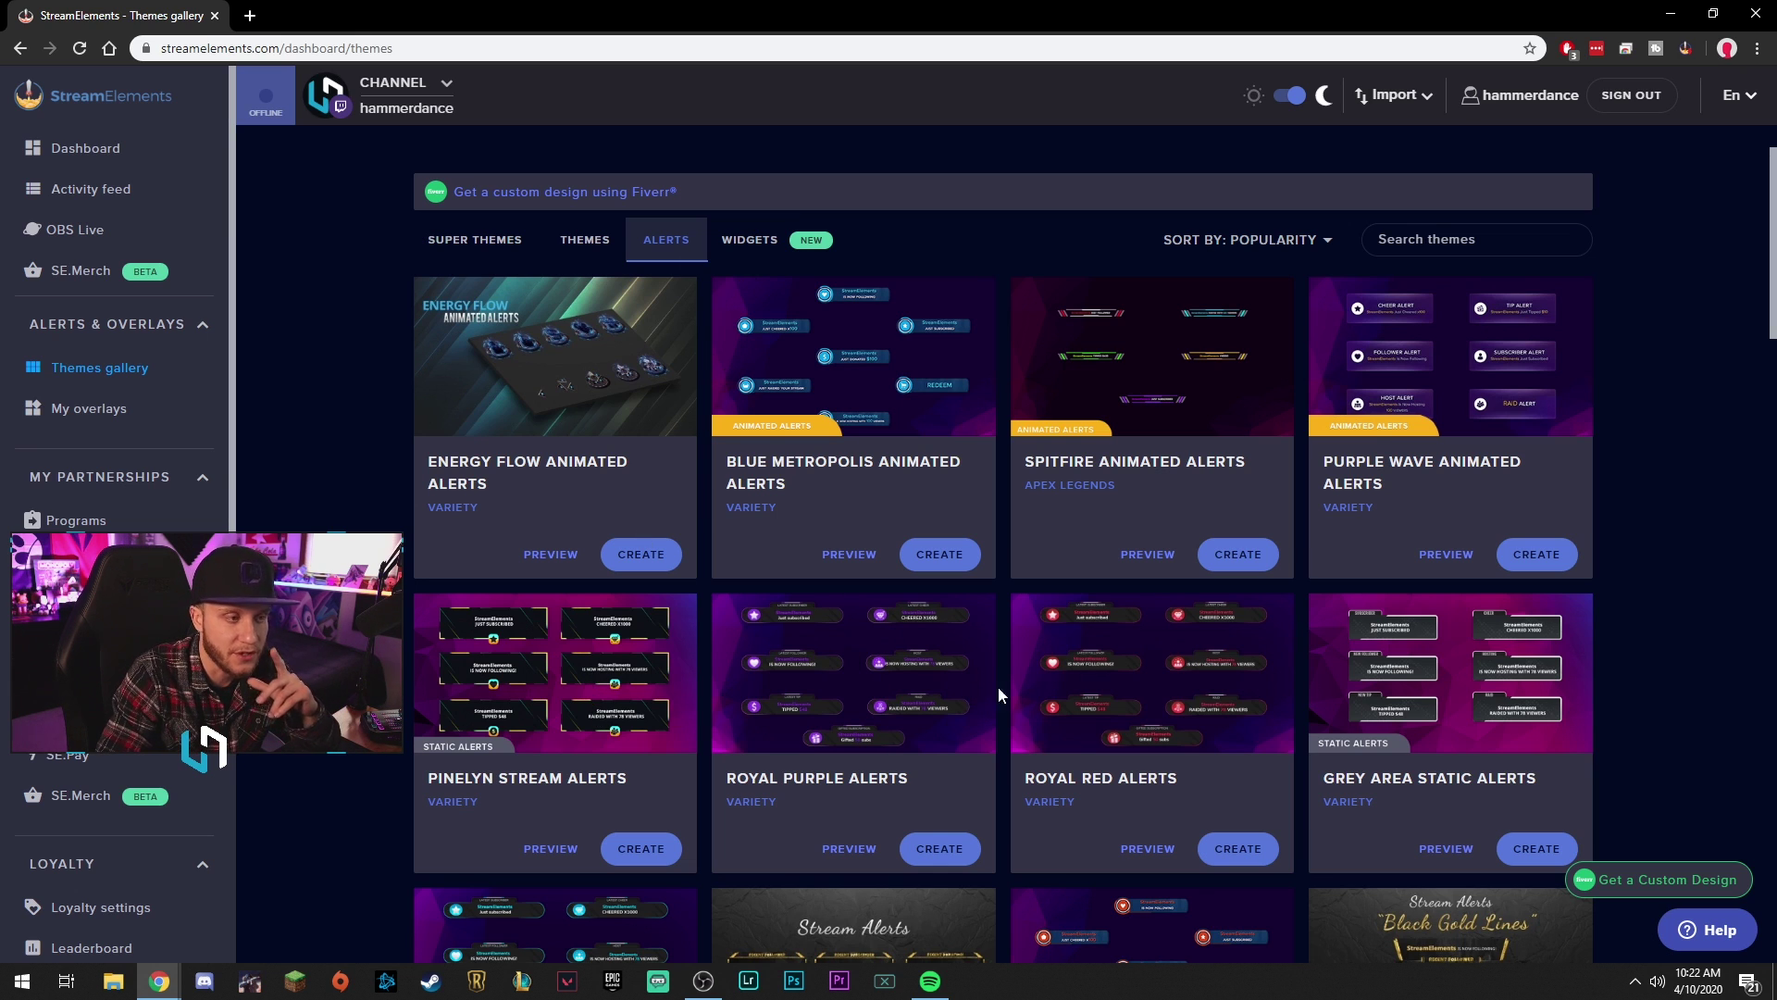
scroll(1075, 676, down, 2)
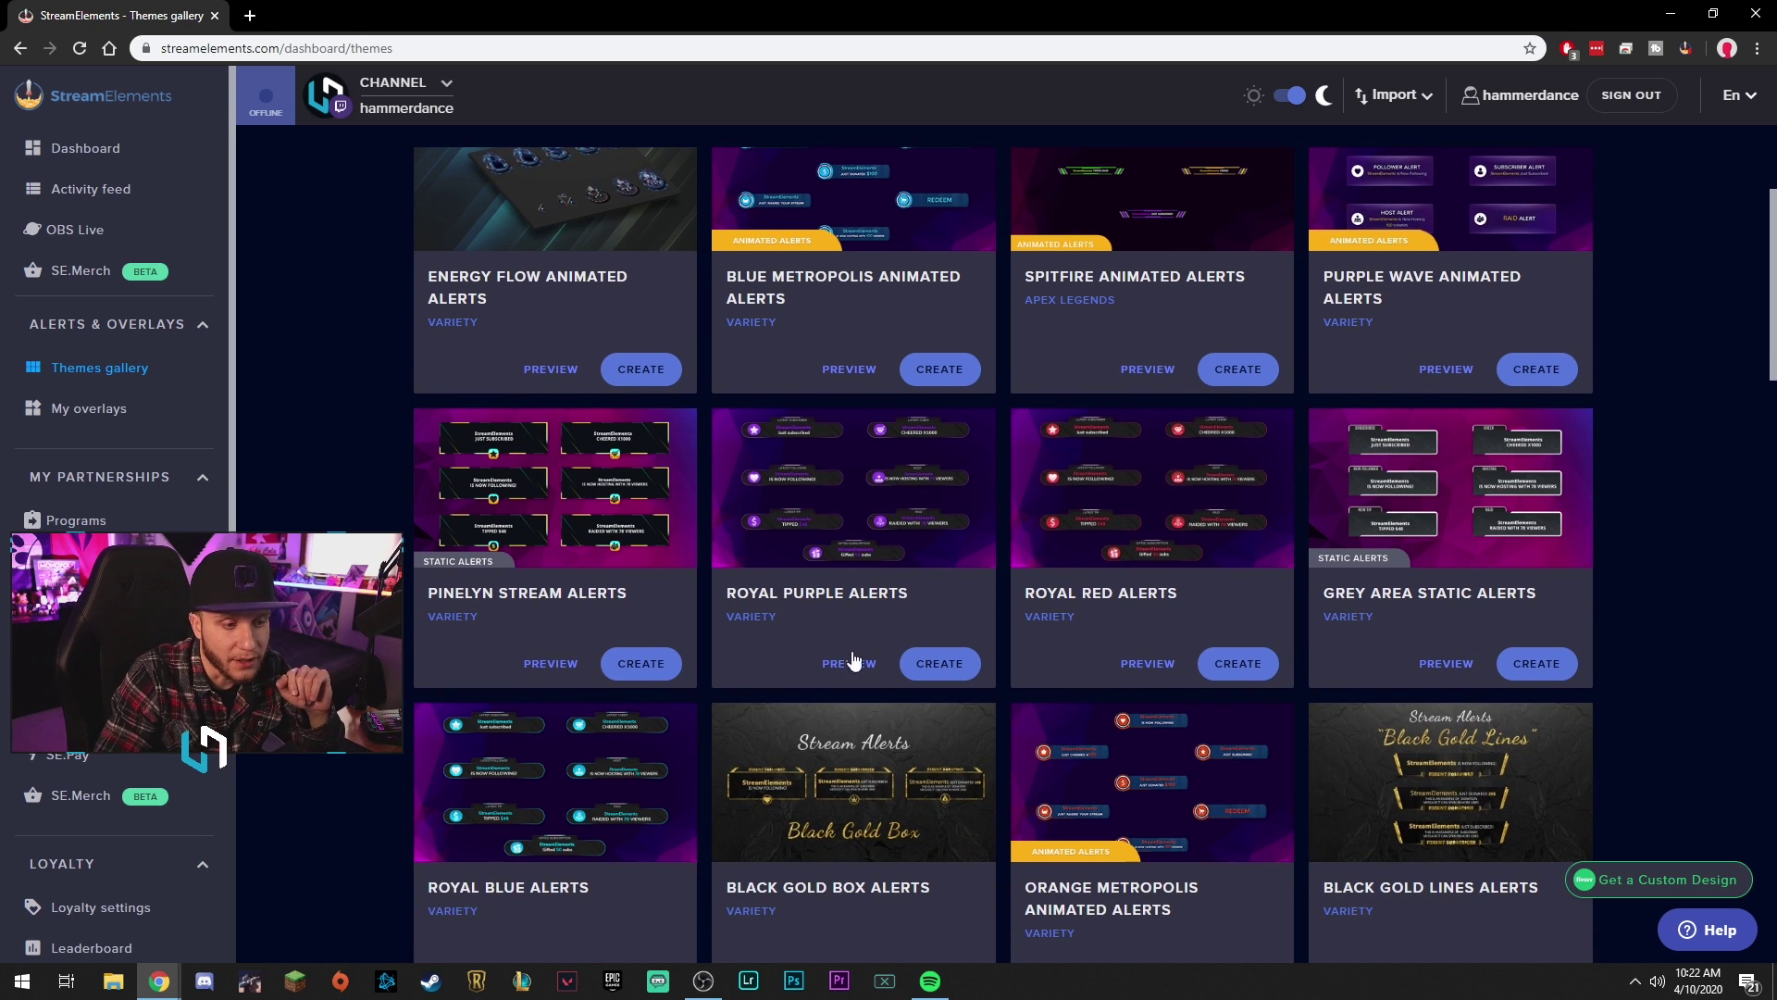
scroll(1347, 349, up, 2)
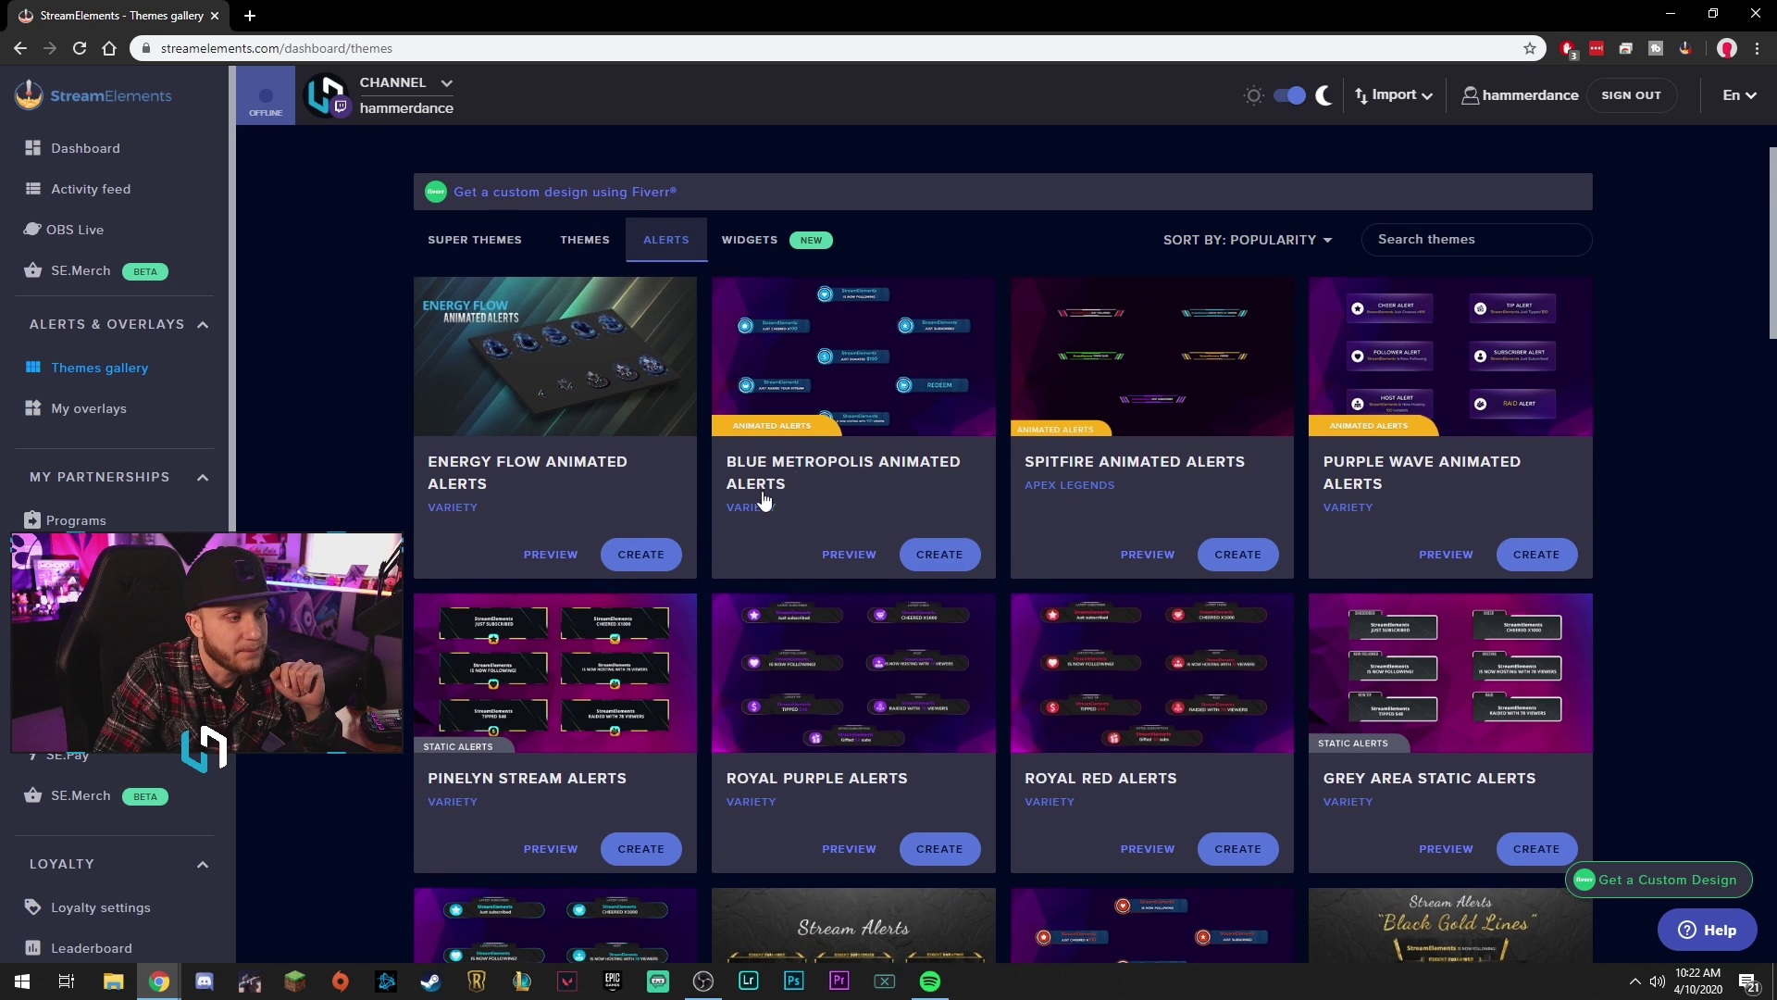
Step: Preview Blue Metropolis Animated Alerts and create a new overlay named 'Hammerdance' Youtube Video Test'
click(860, 554)
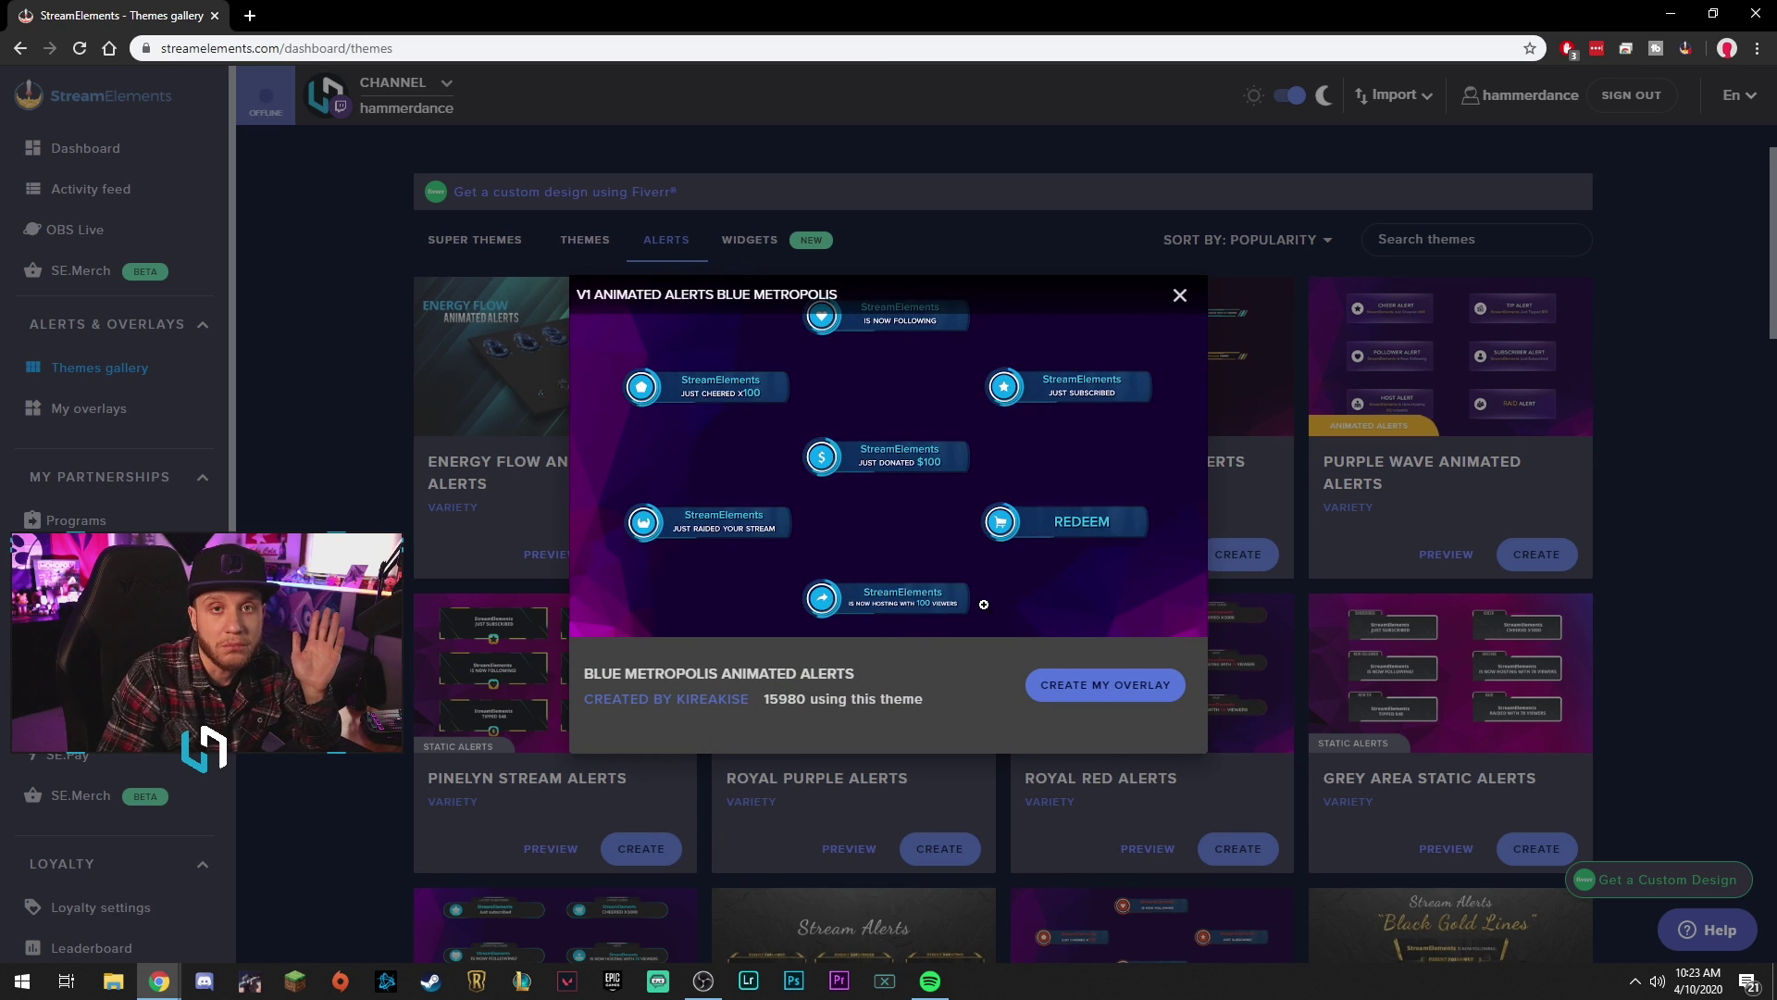
click(1041, 692)
click(759, 715)
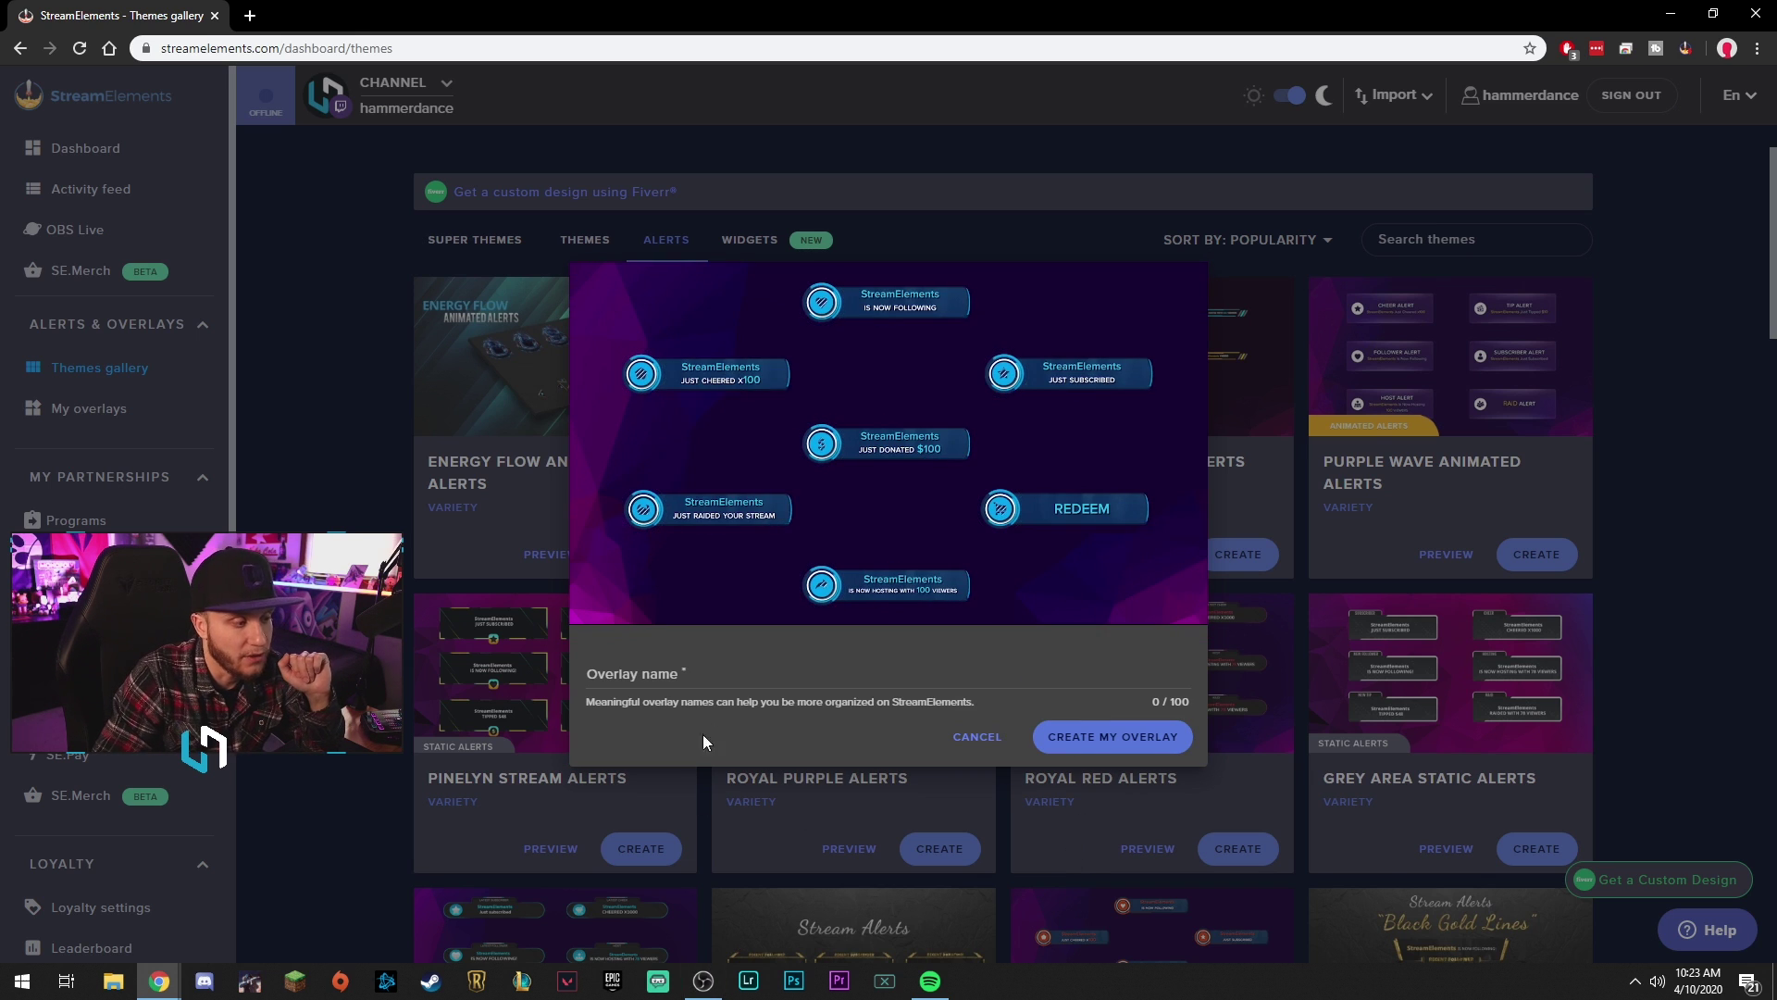
text(Hamme)
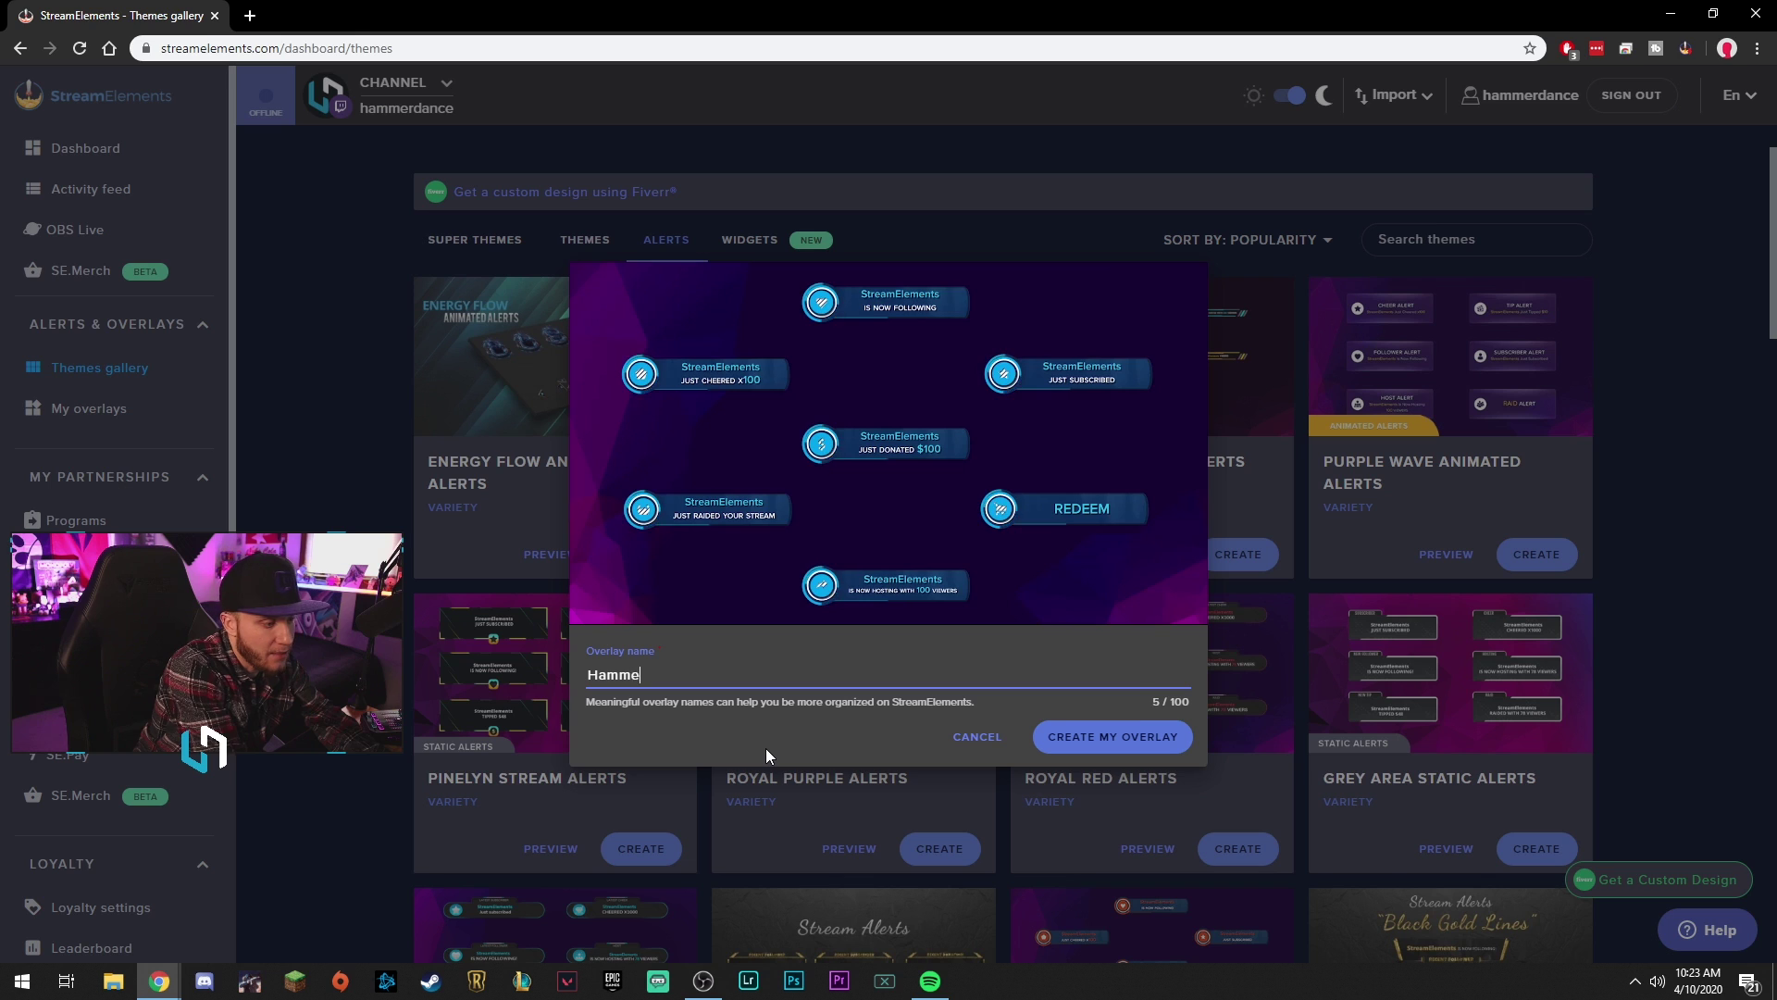
text(rdance')
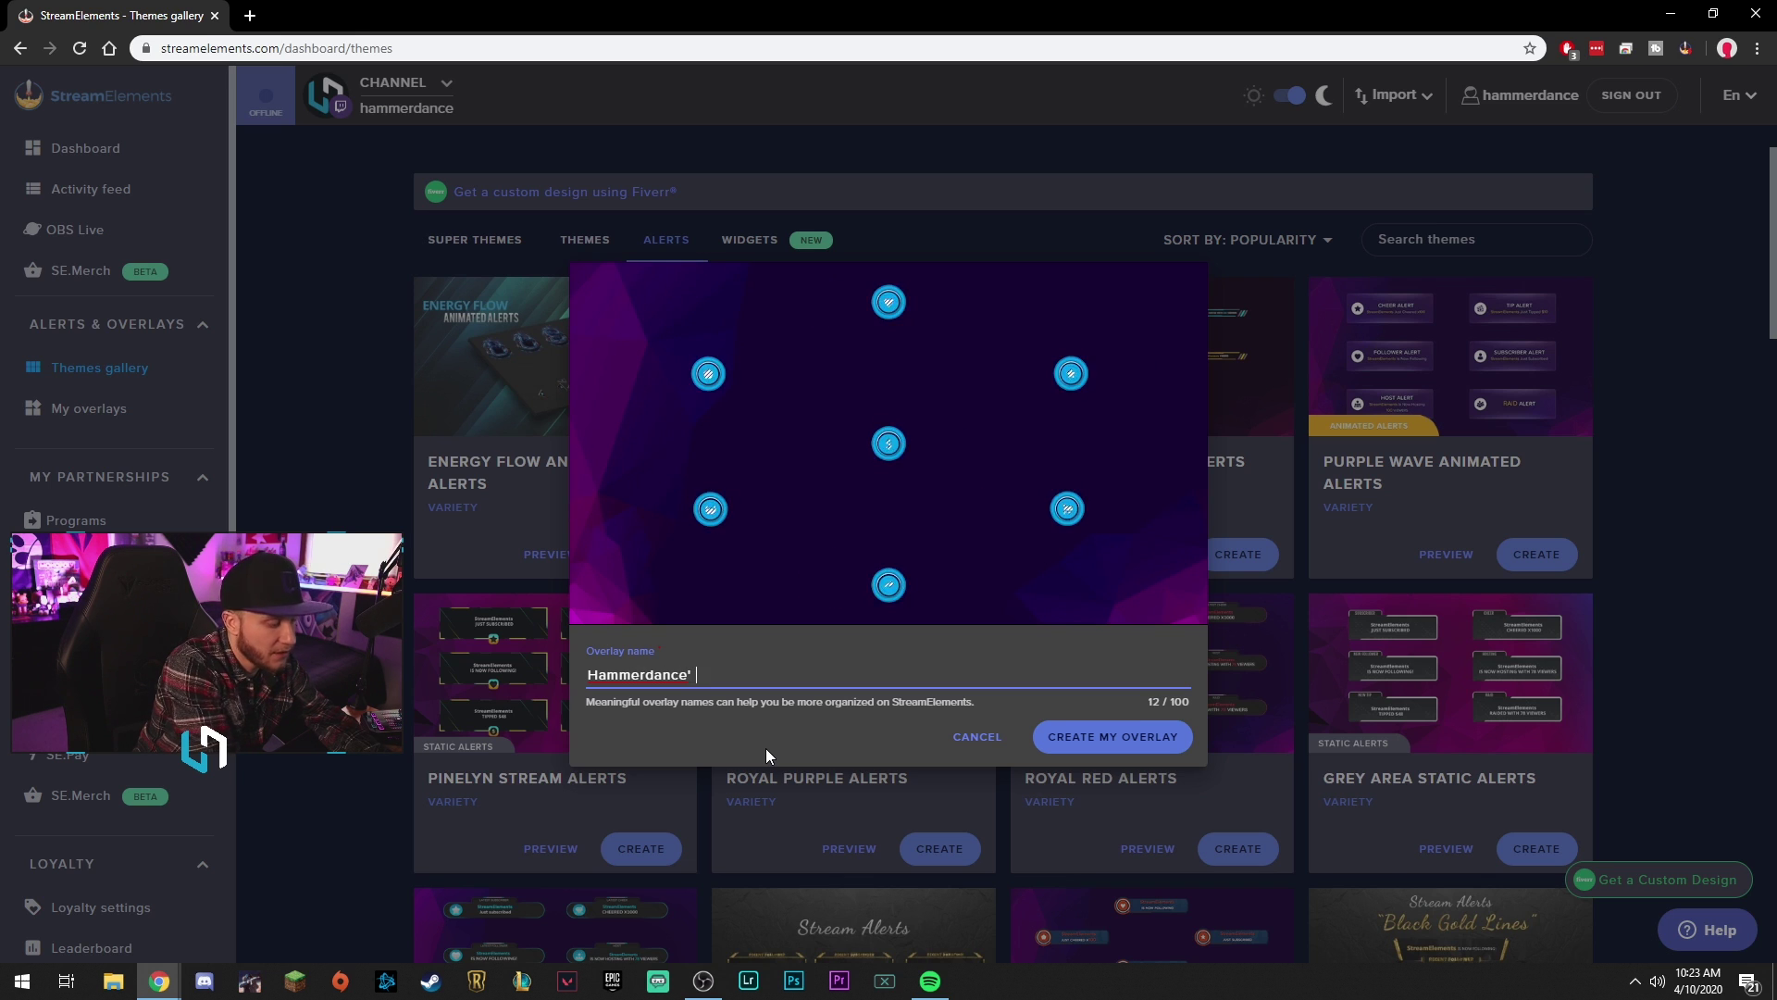
text( Youtube)
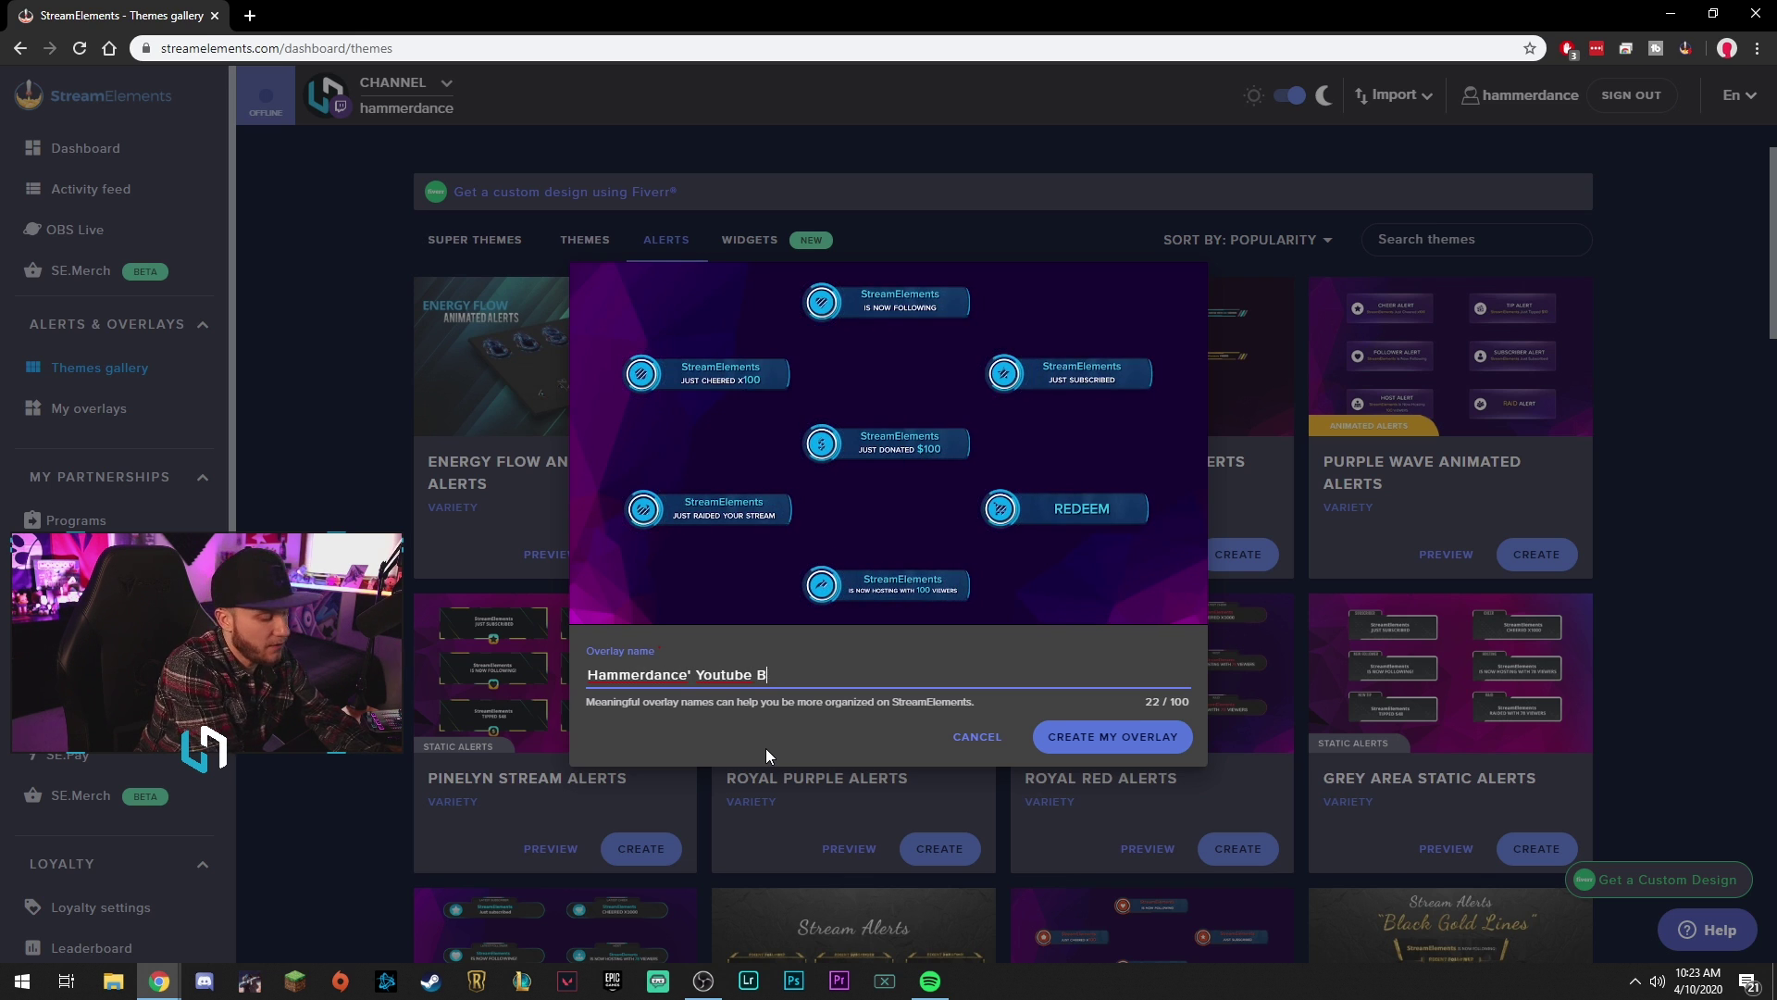
text( Video T)
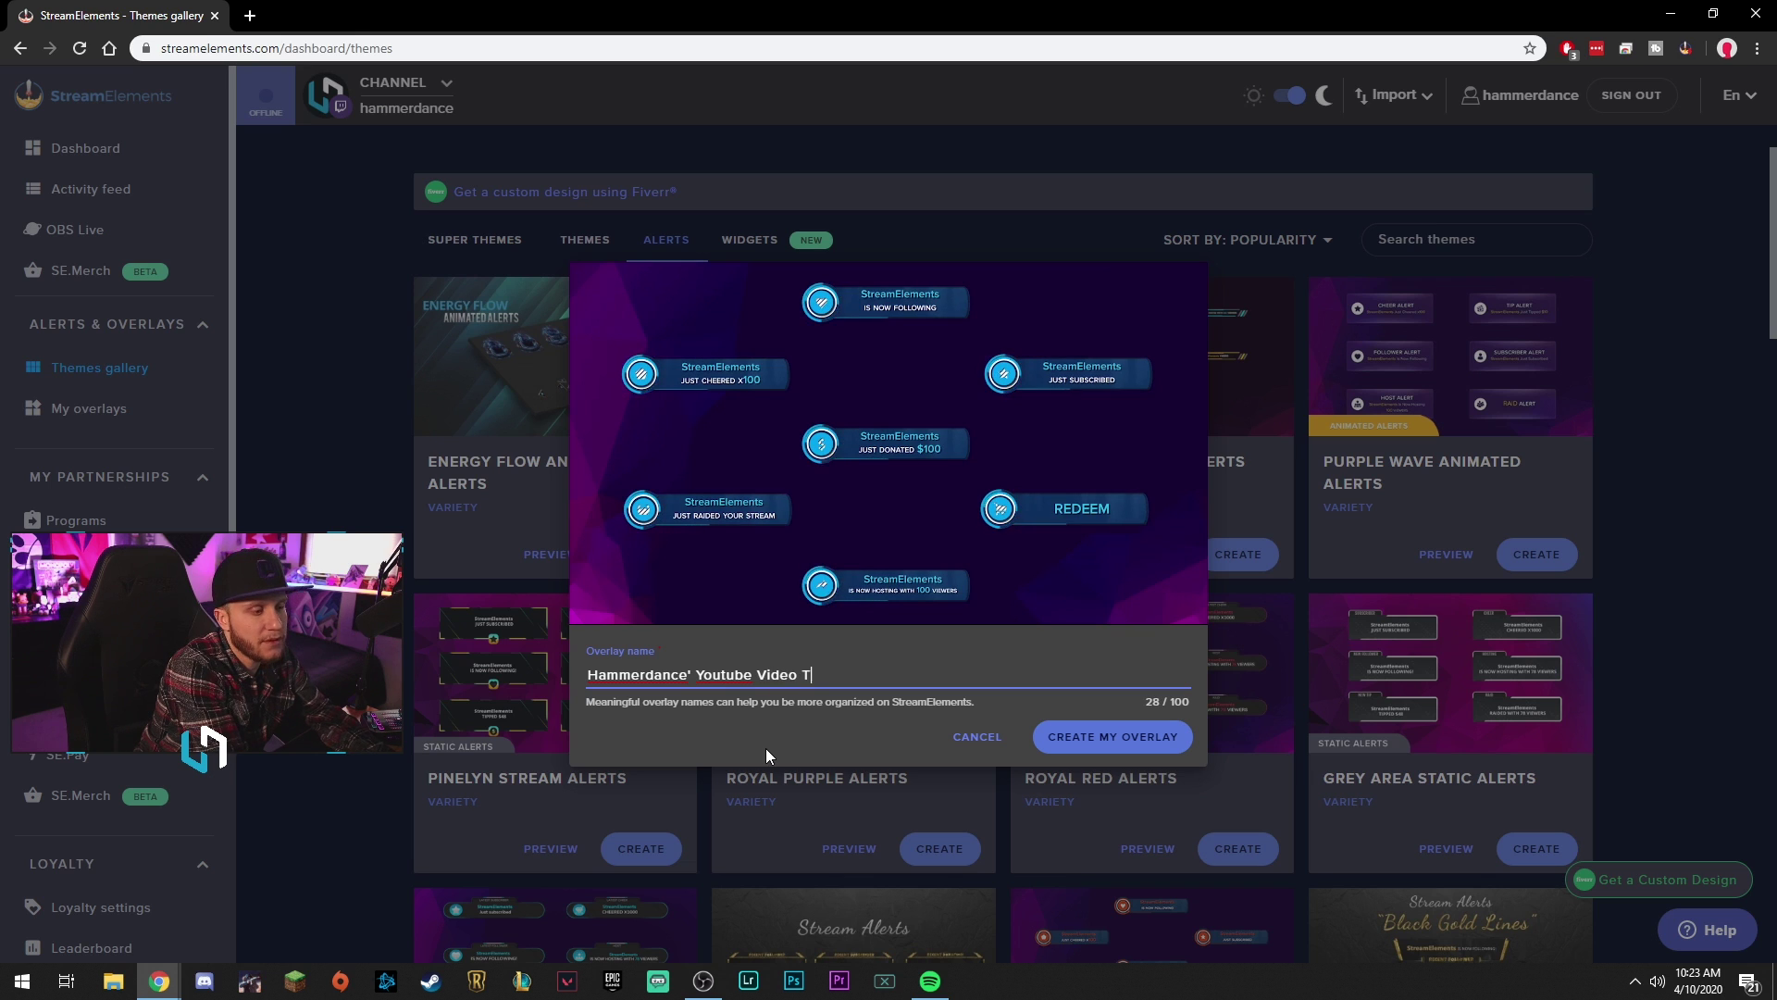
text(est)
click(1111, 737)
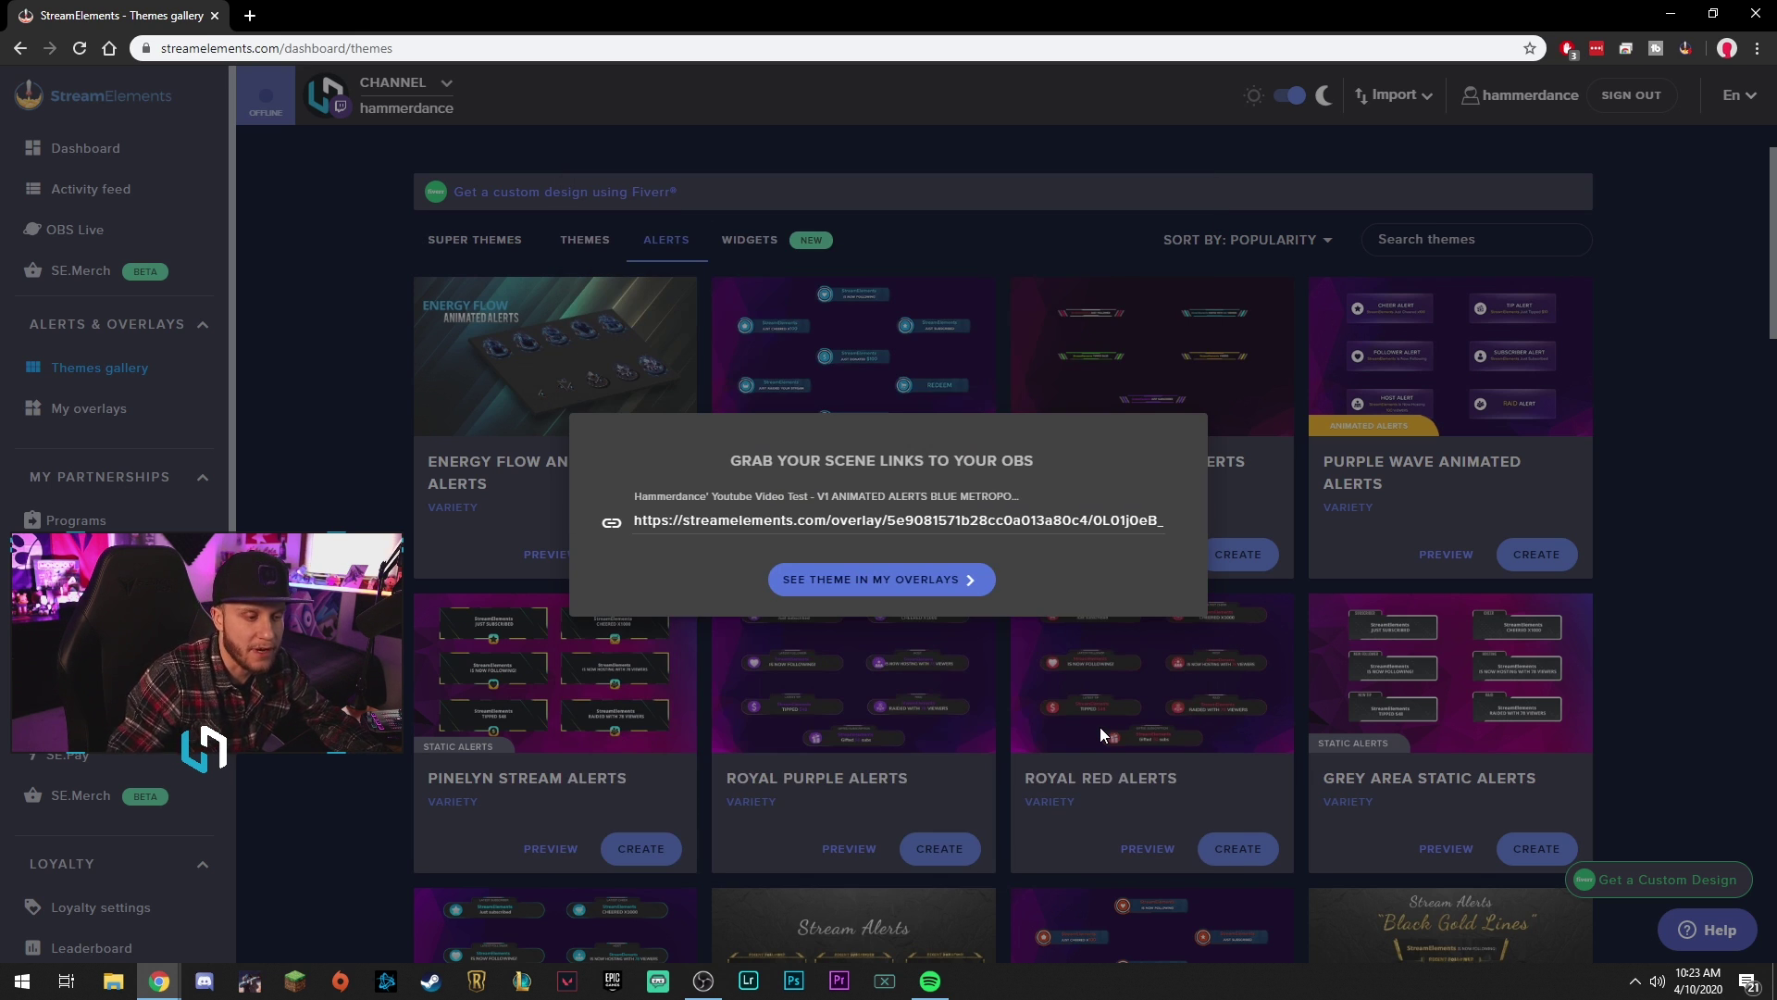
Step: Edit the Blue Metropolis overlay: nudge AlertBox 1 left, review follower alert settings, and save
click(930, 577)
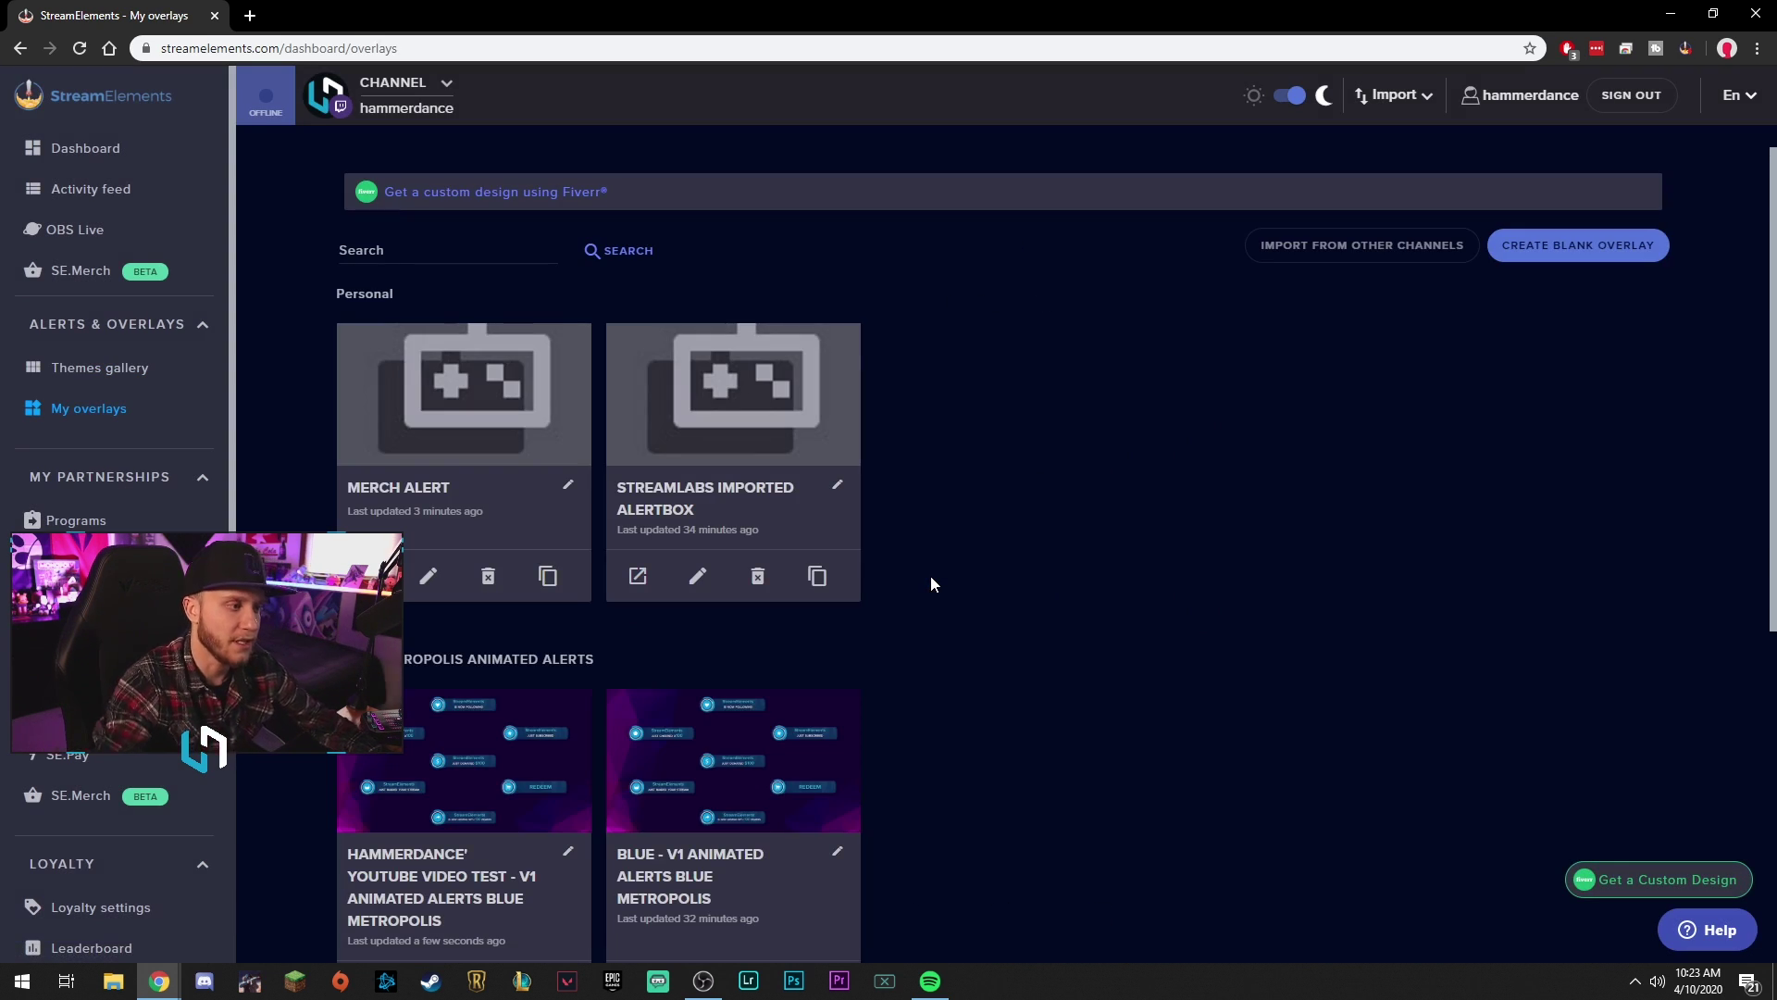
scroll(865, 719, down, 2)
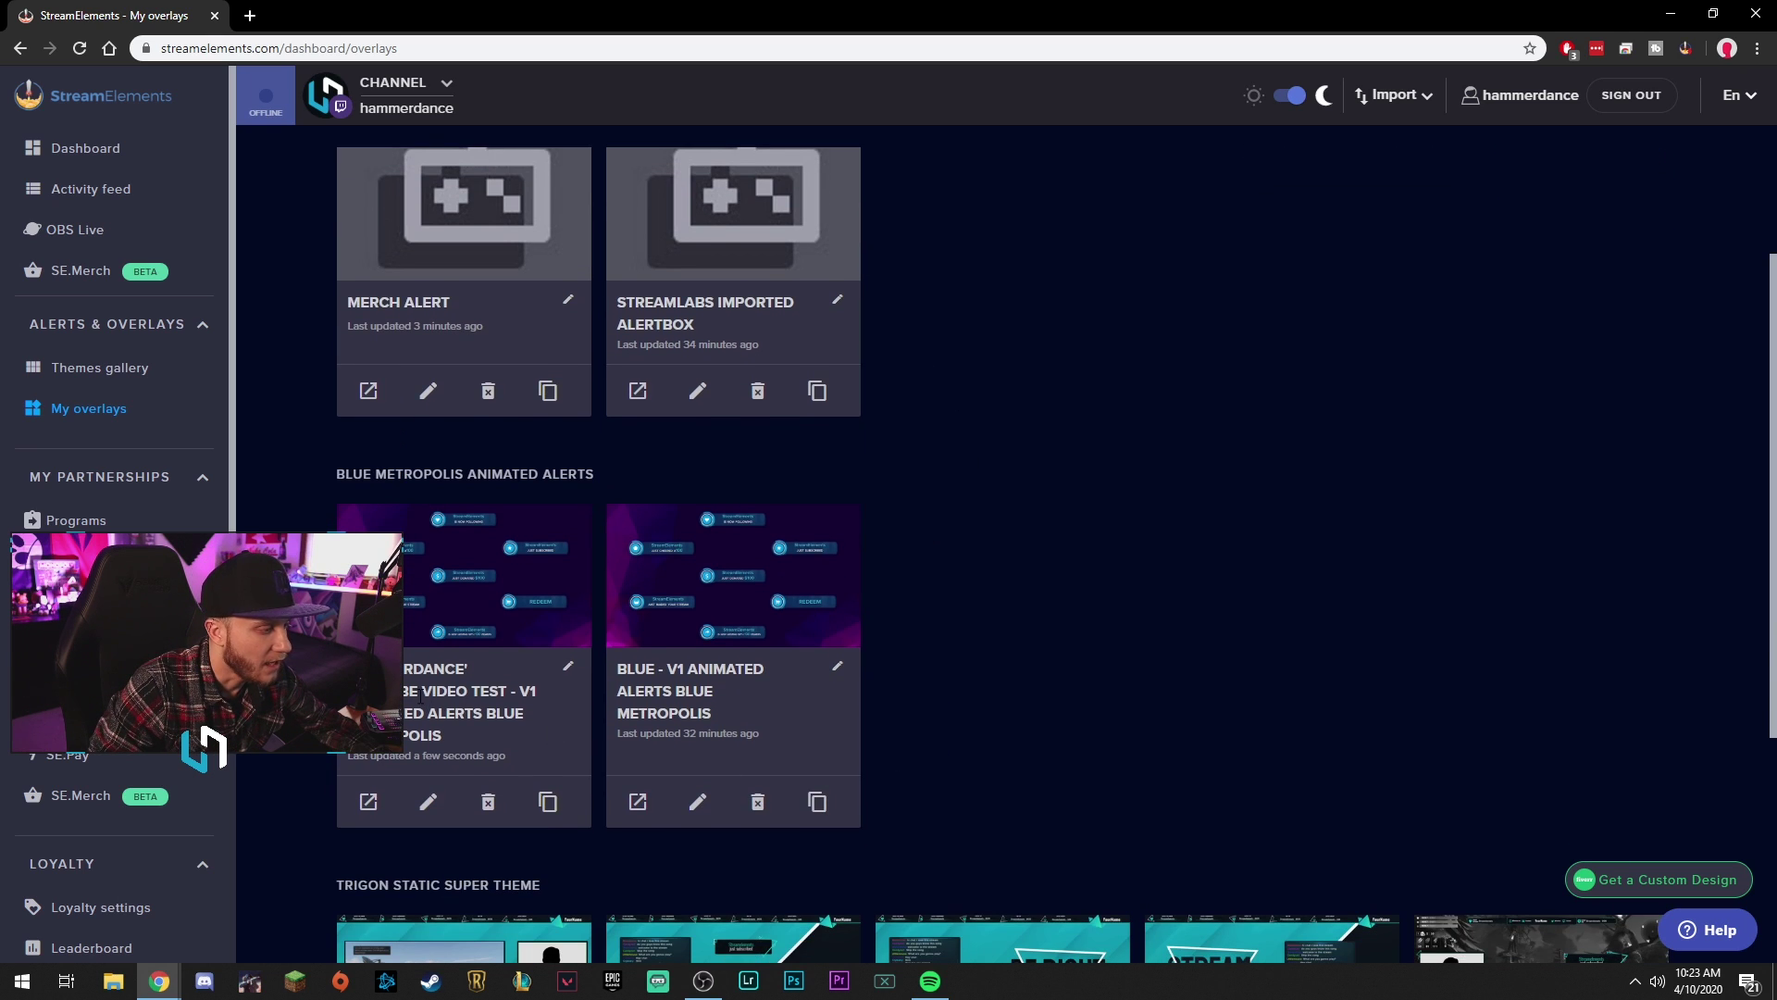
click(429, 807)
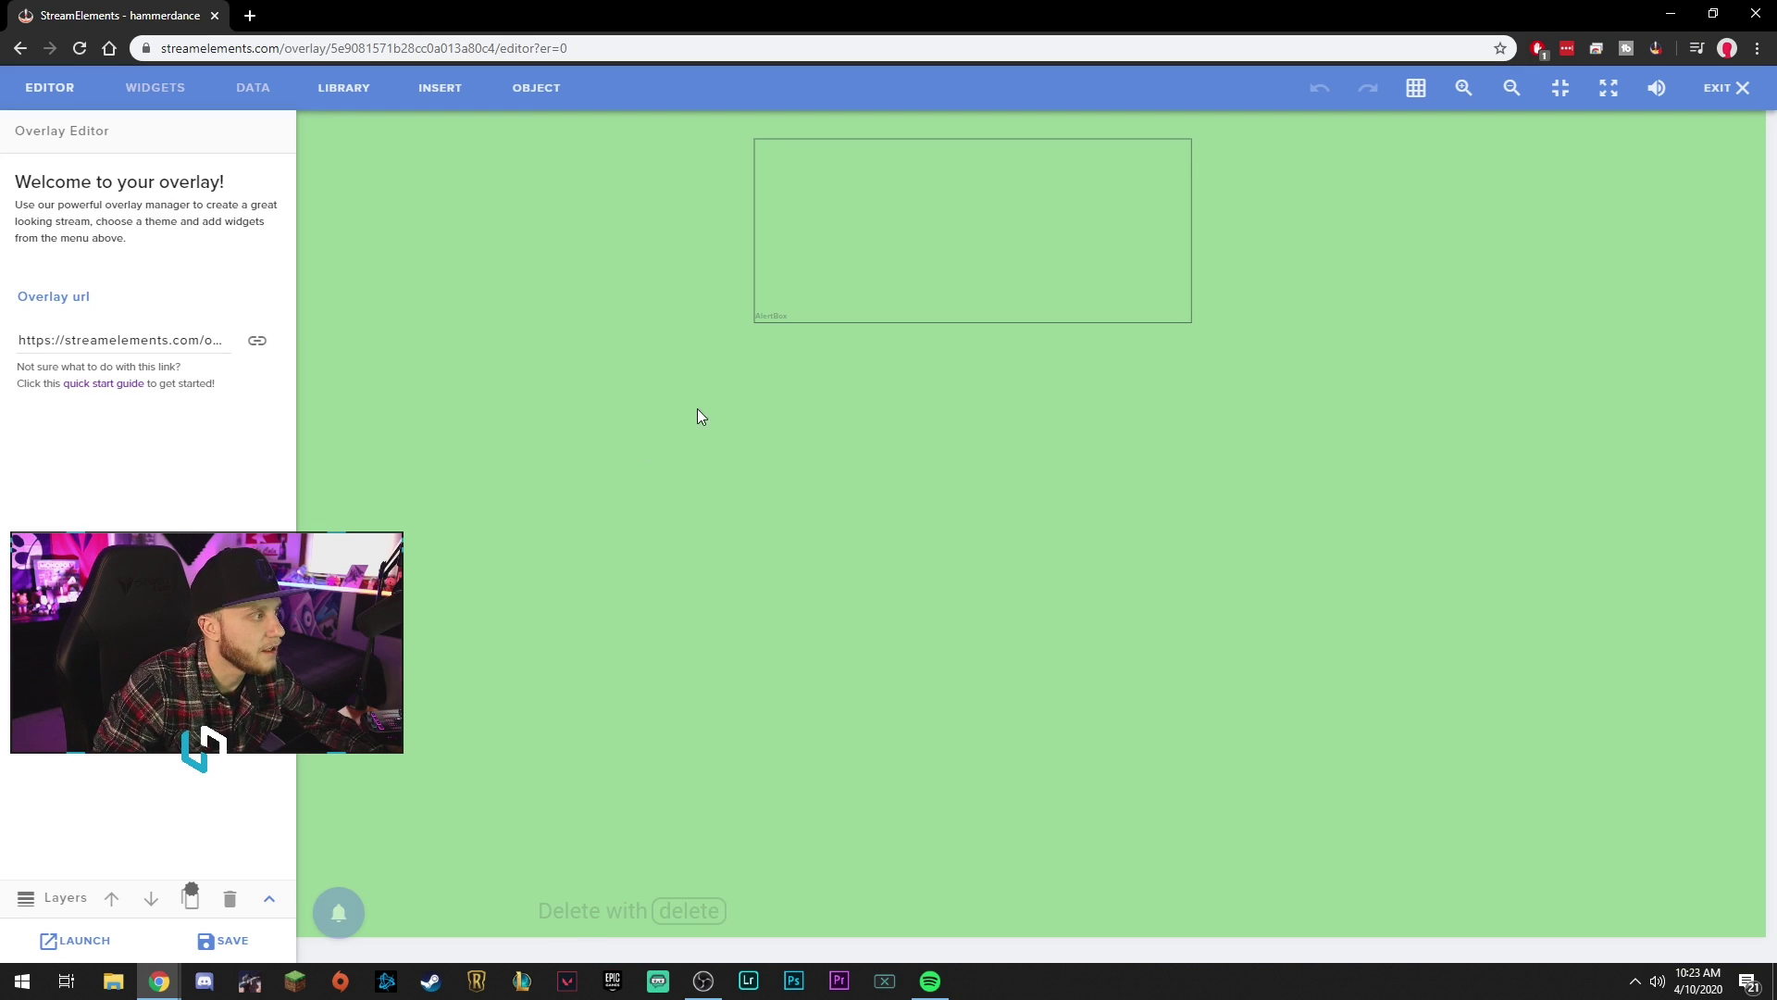
drag(886, 231, 872, 225)
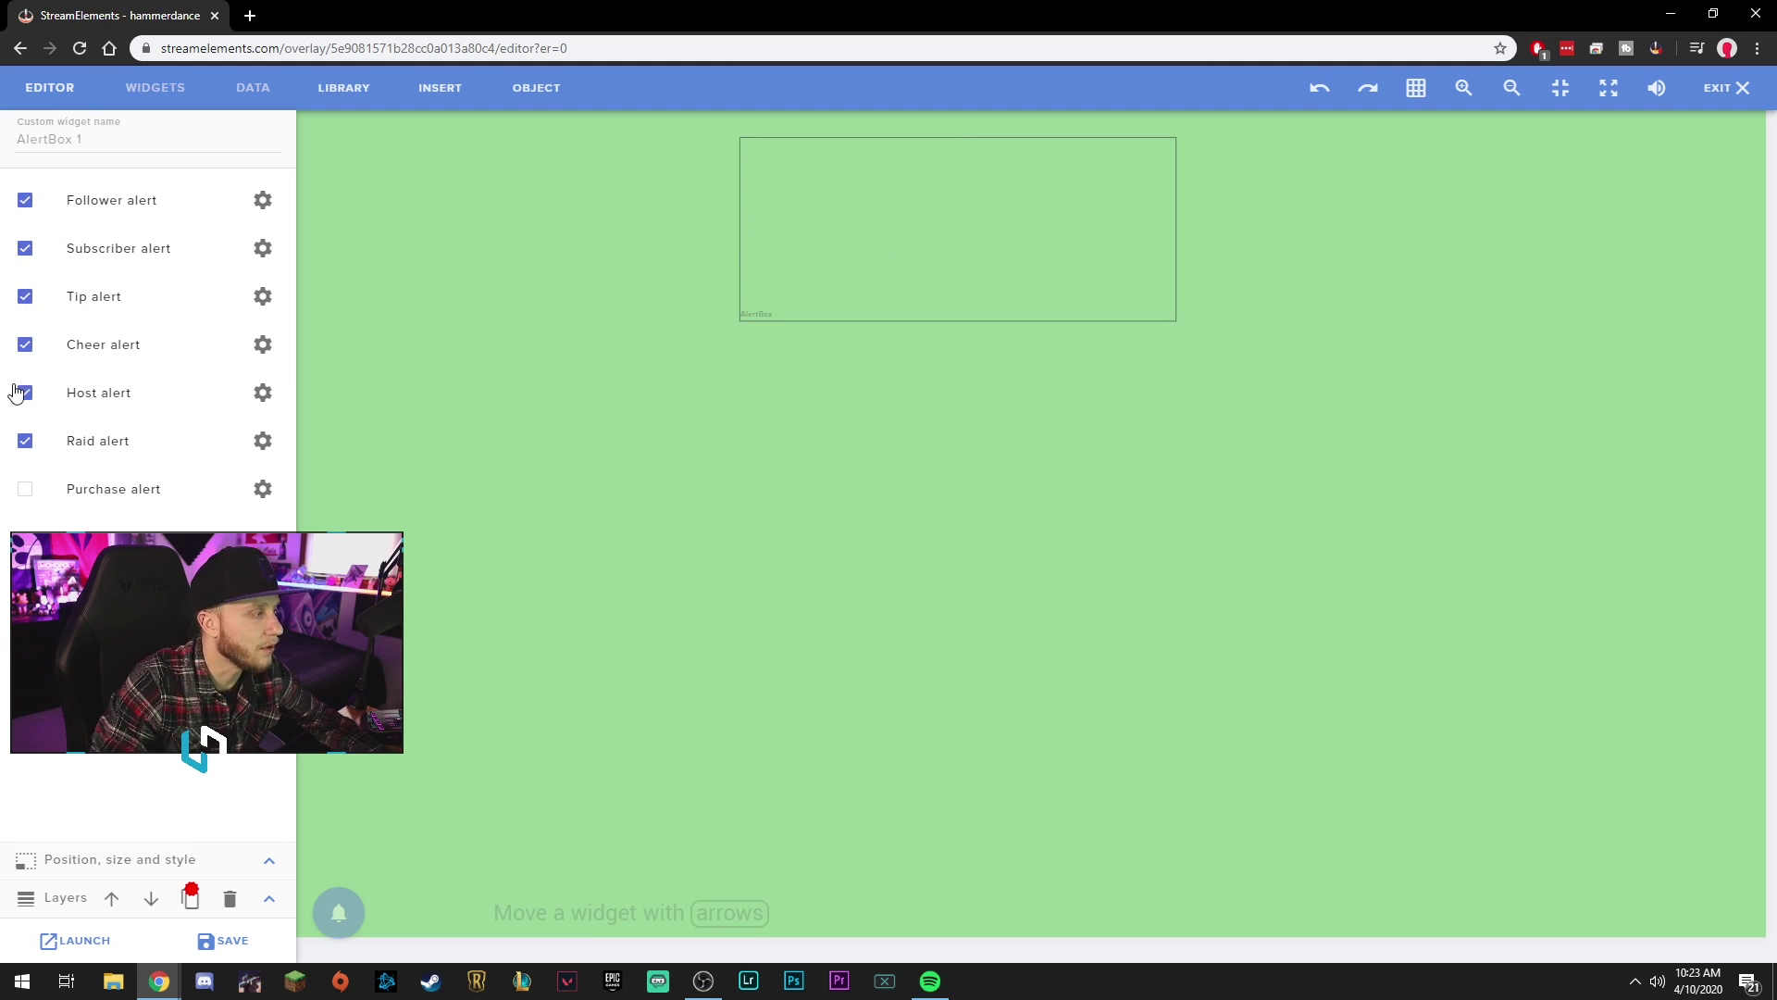
click(262, 200)
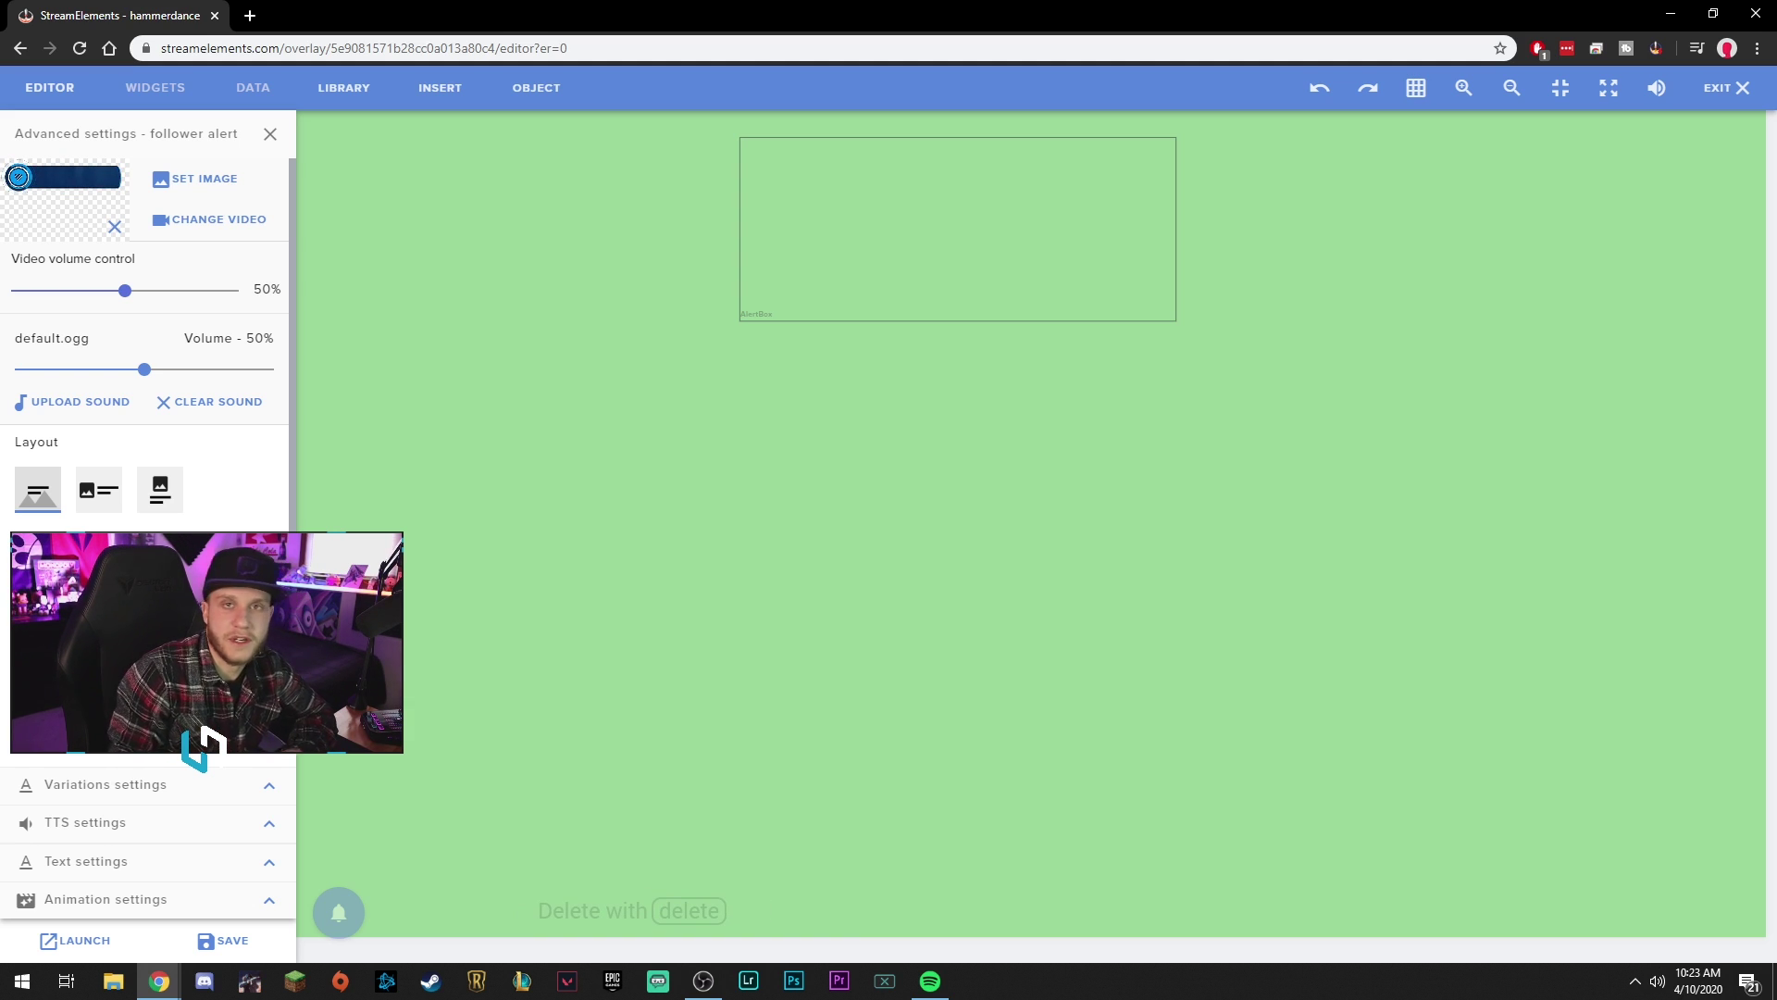
click(273, 135)
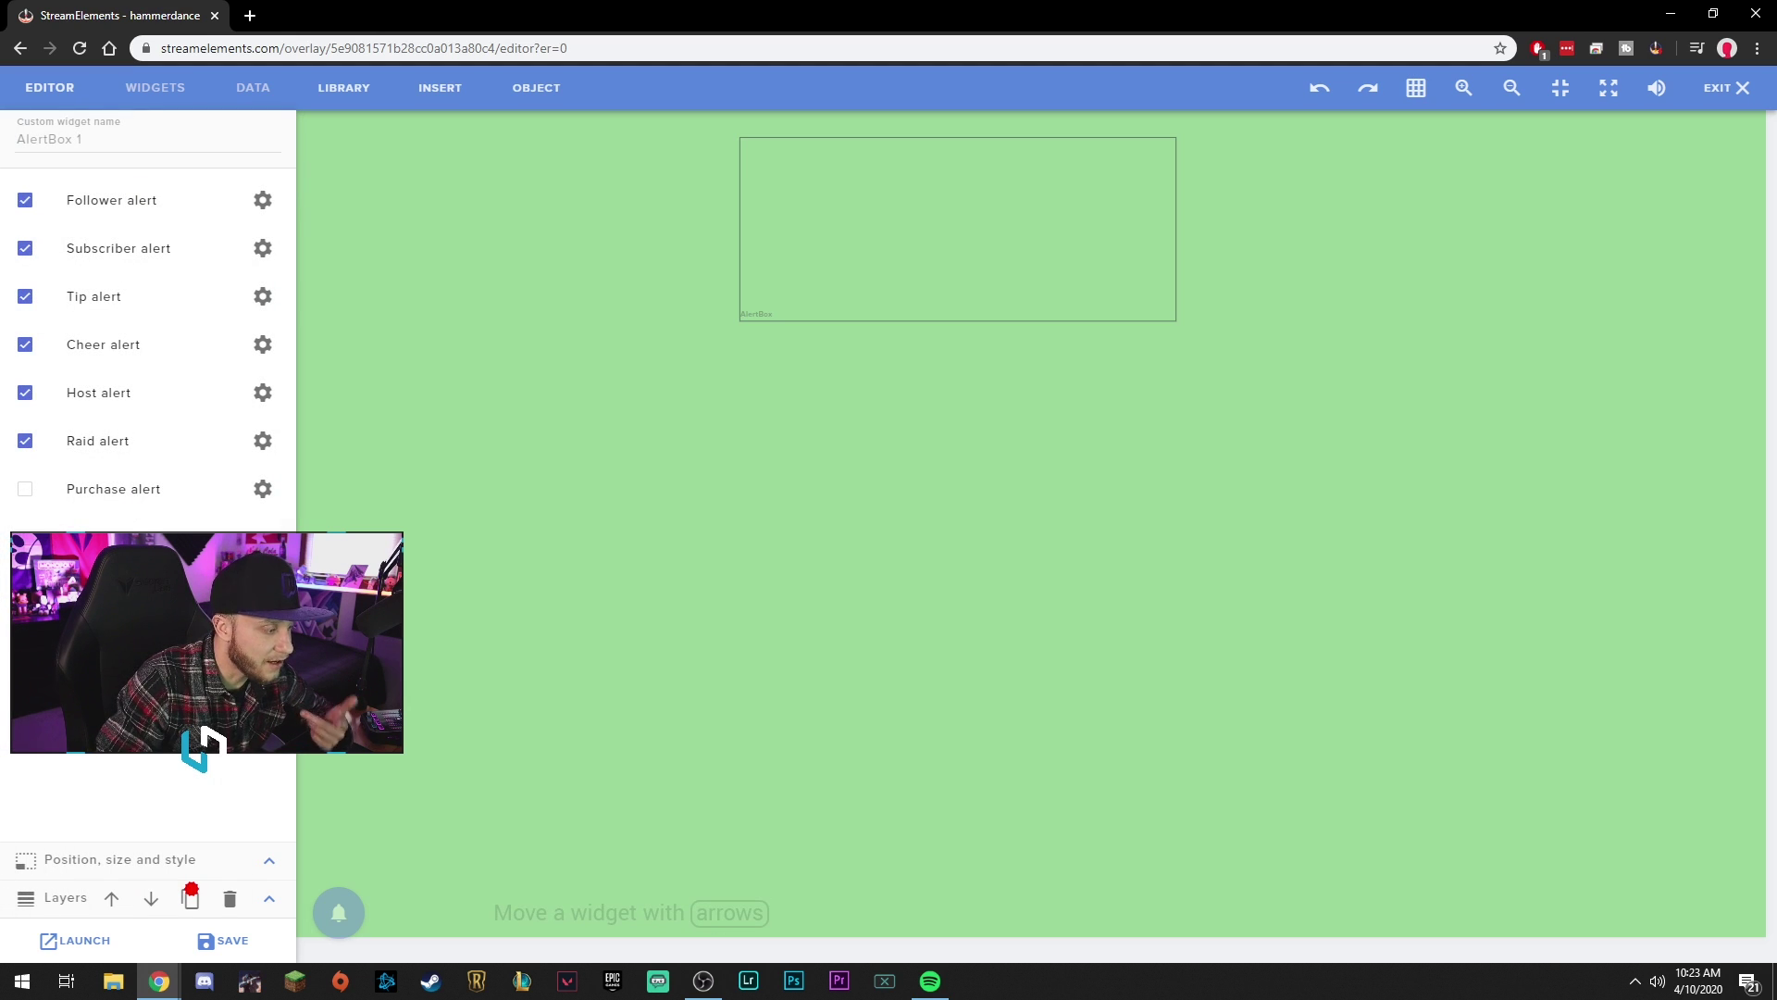
click(220, 942)
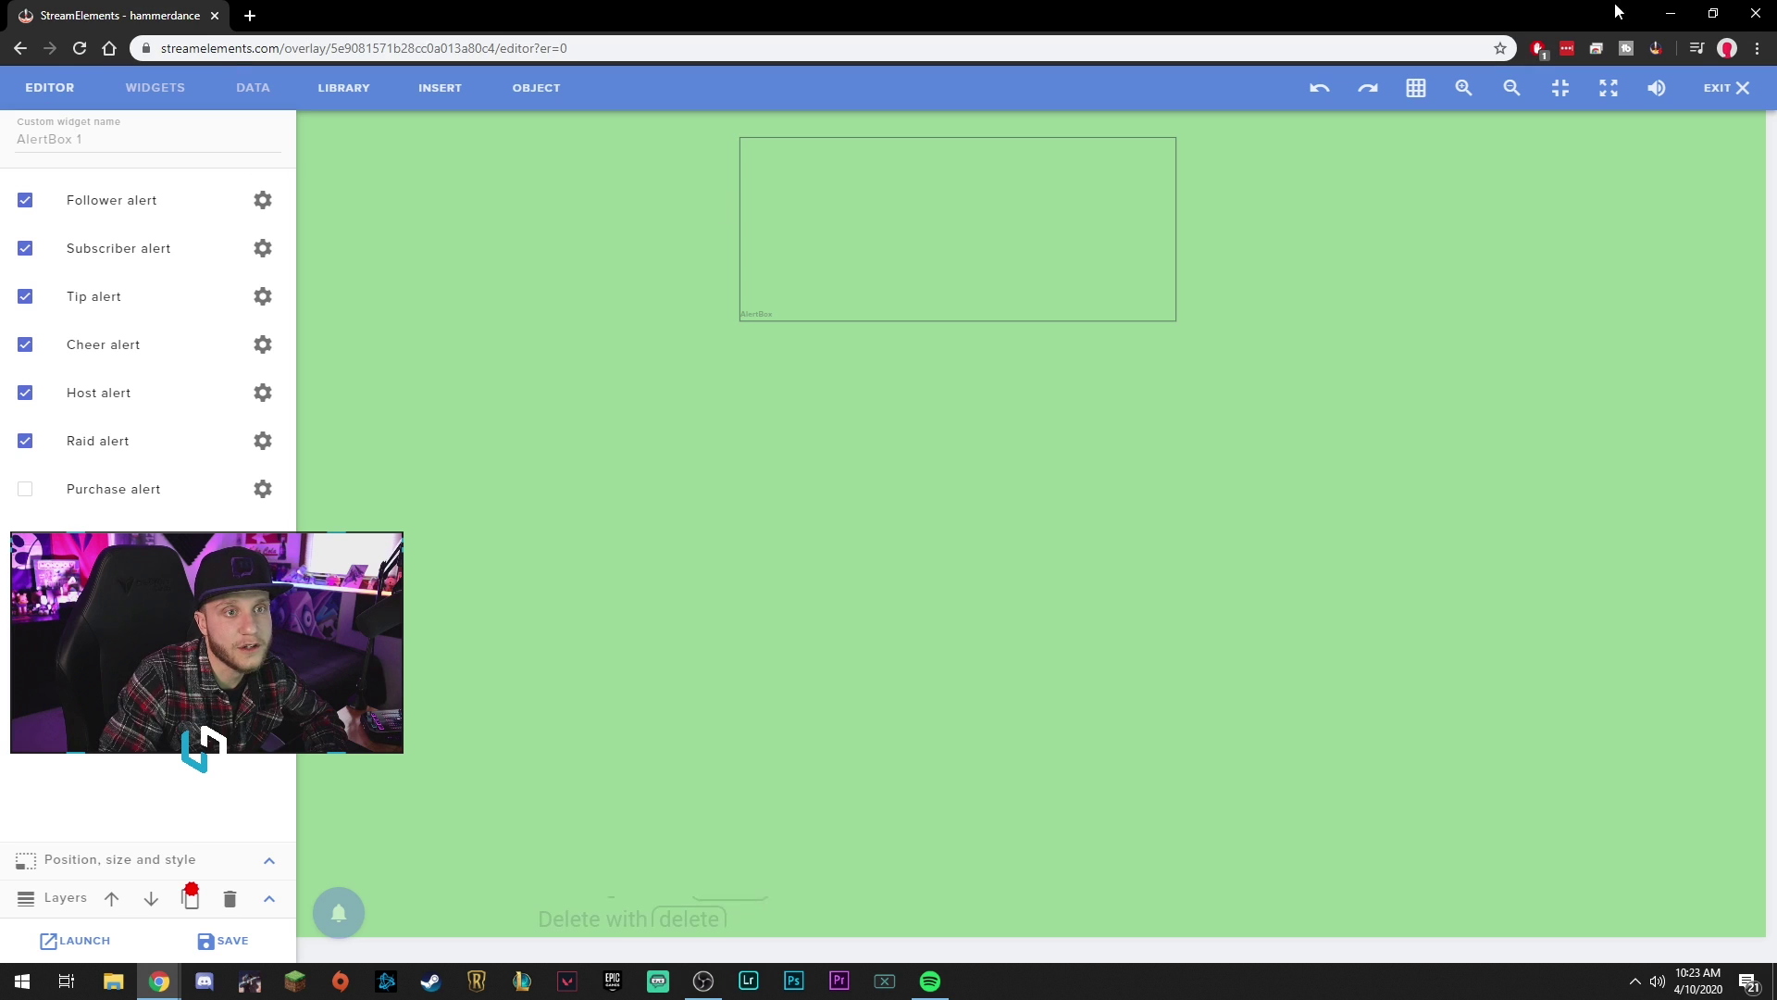
Step: Leave and reopen the overlay editor, copy the Overlay url, and switch to OBS Studio
click(1703, 89)
click(963, 148)
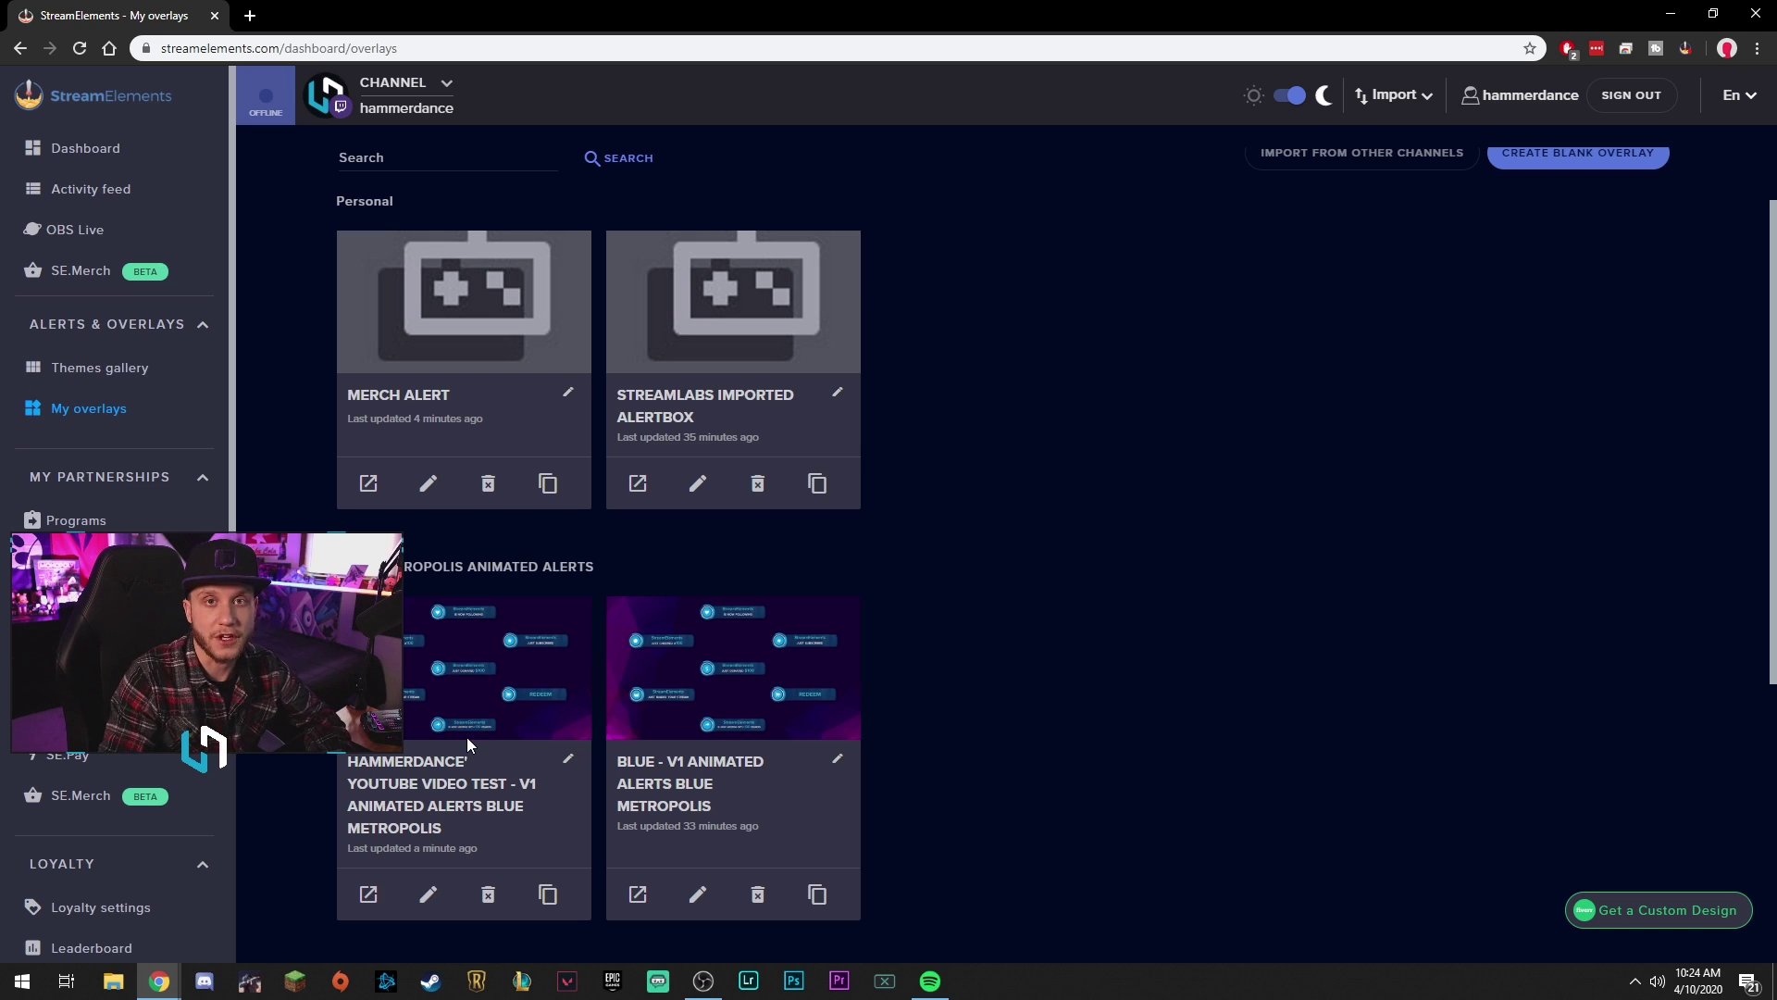
click(427, 894)
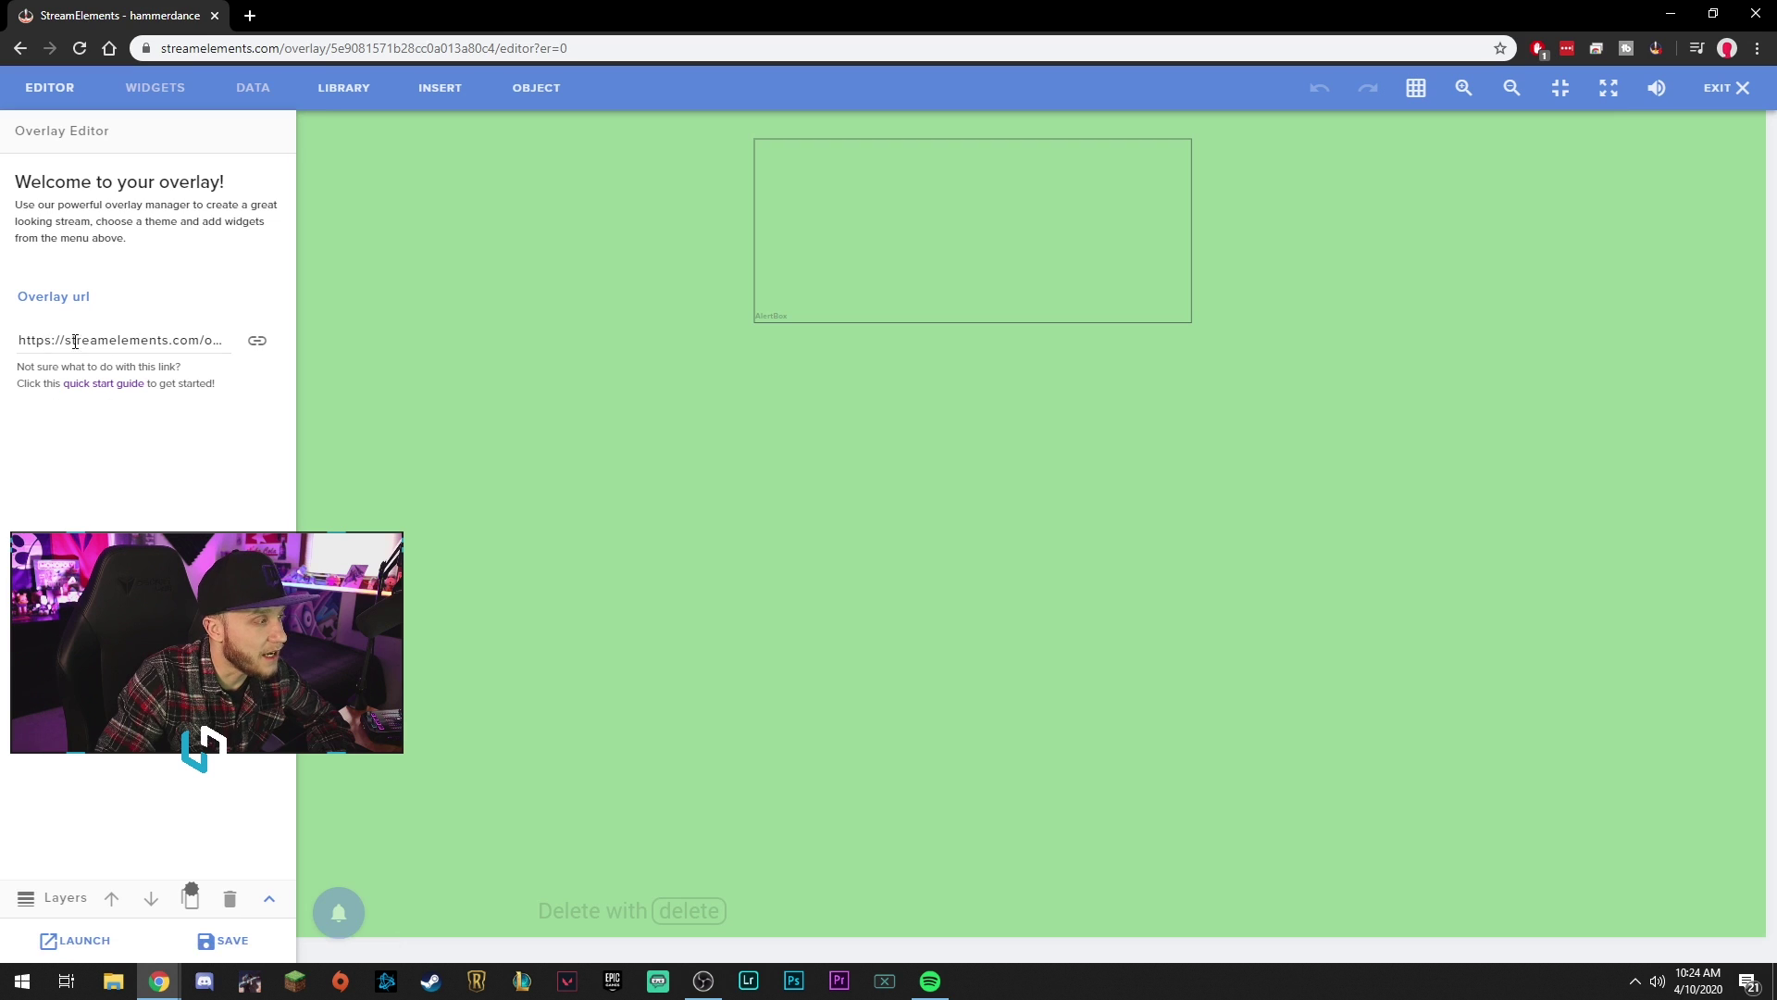
click(259, 341)
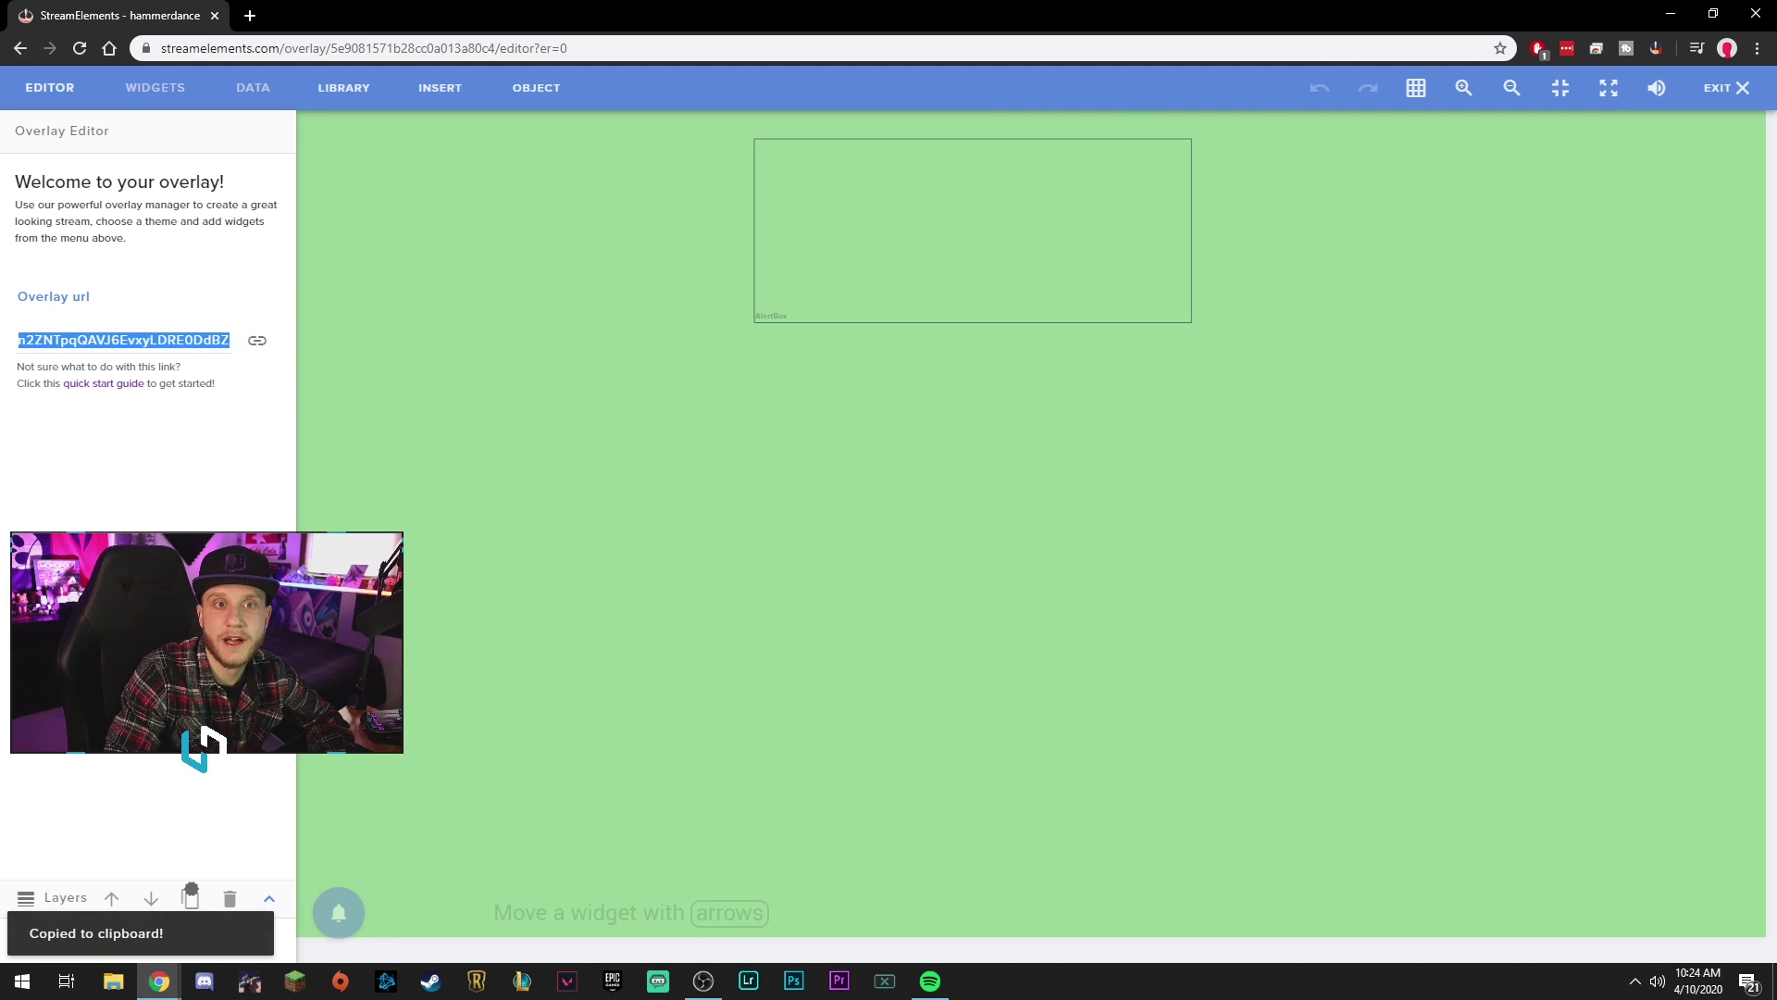
click(703, 980)
click(537, 892)
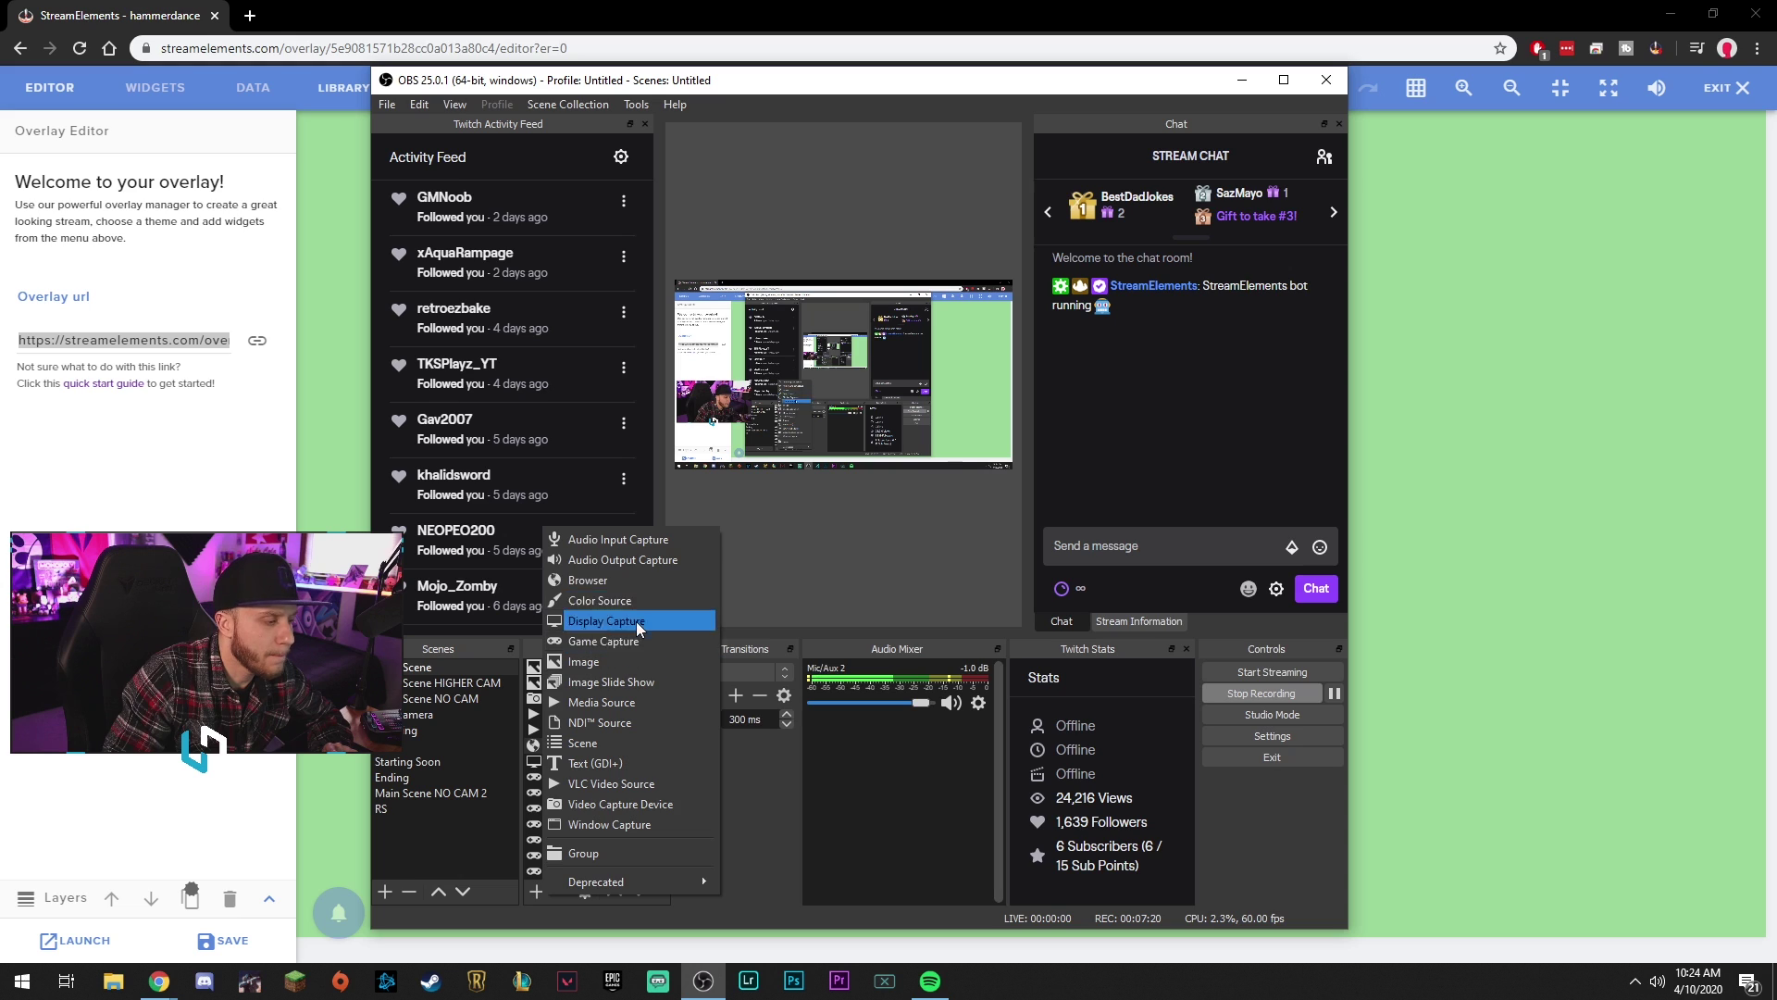
Step: Add an 'Alerts Test' browser source using the pasted overlay URL and position it in the preview
click(597, 585)
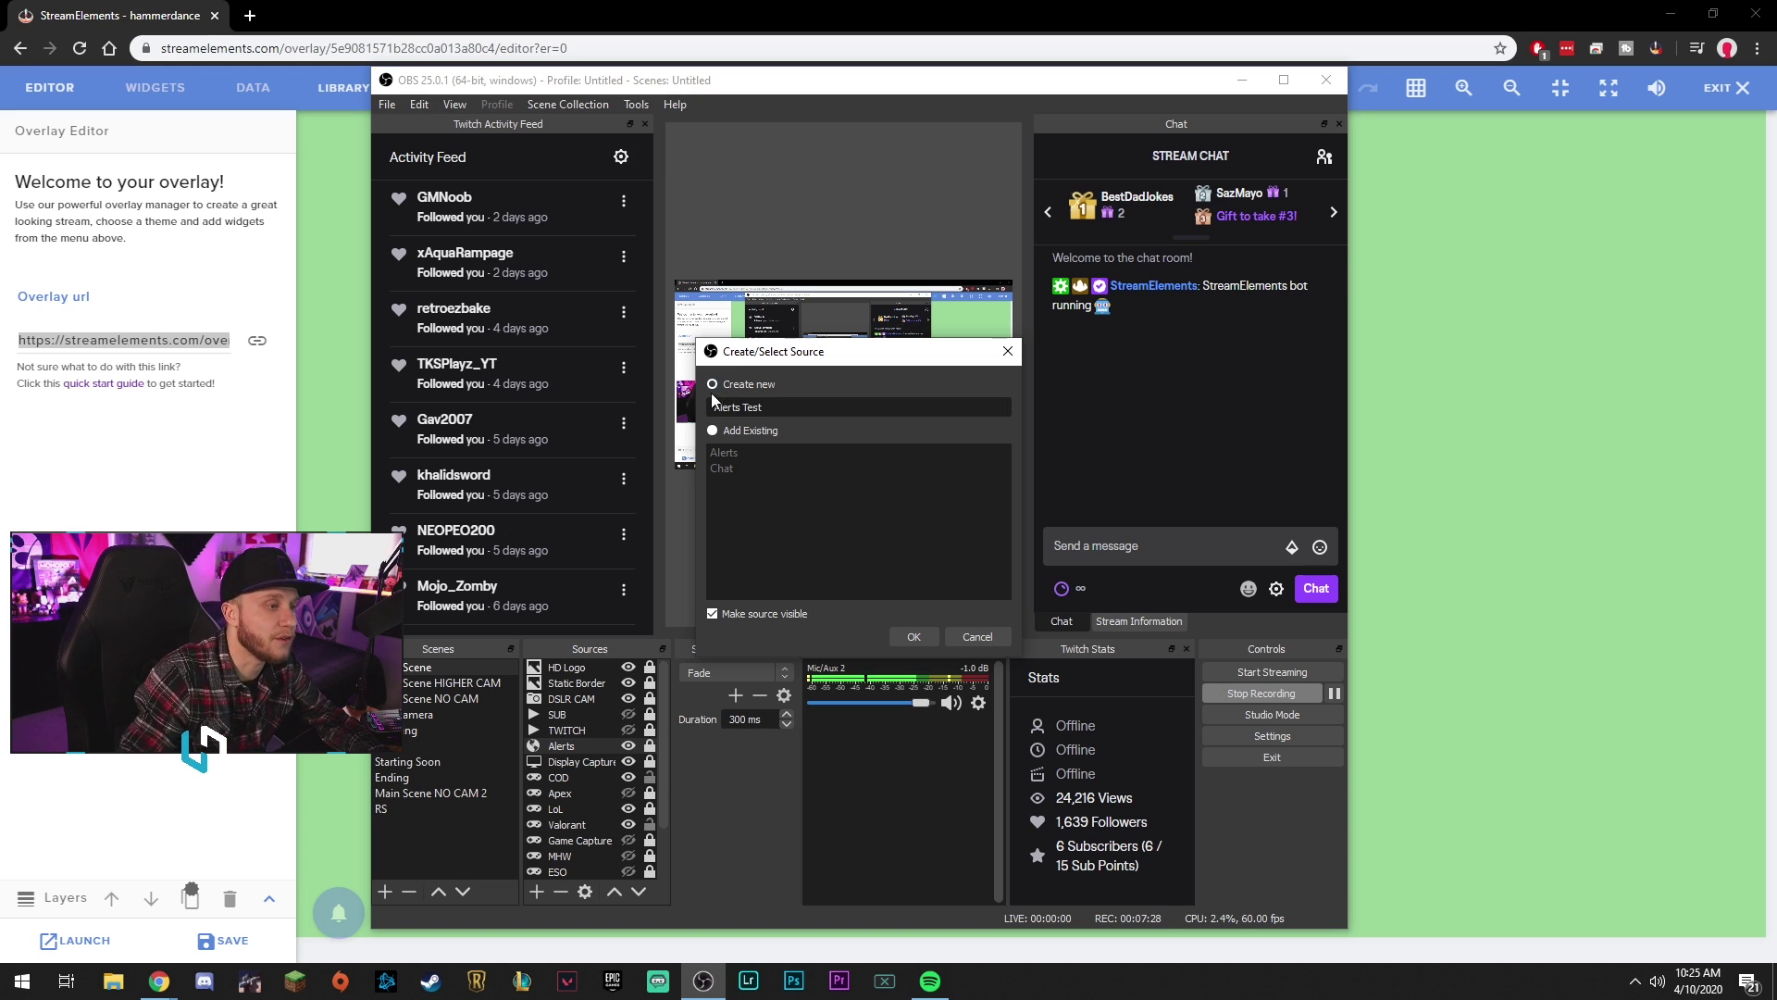
click(912, 636)
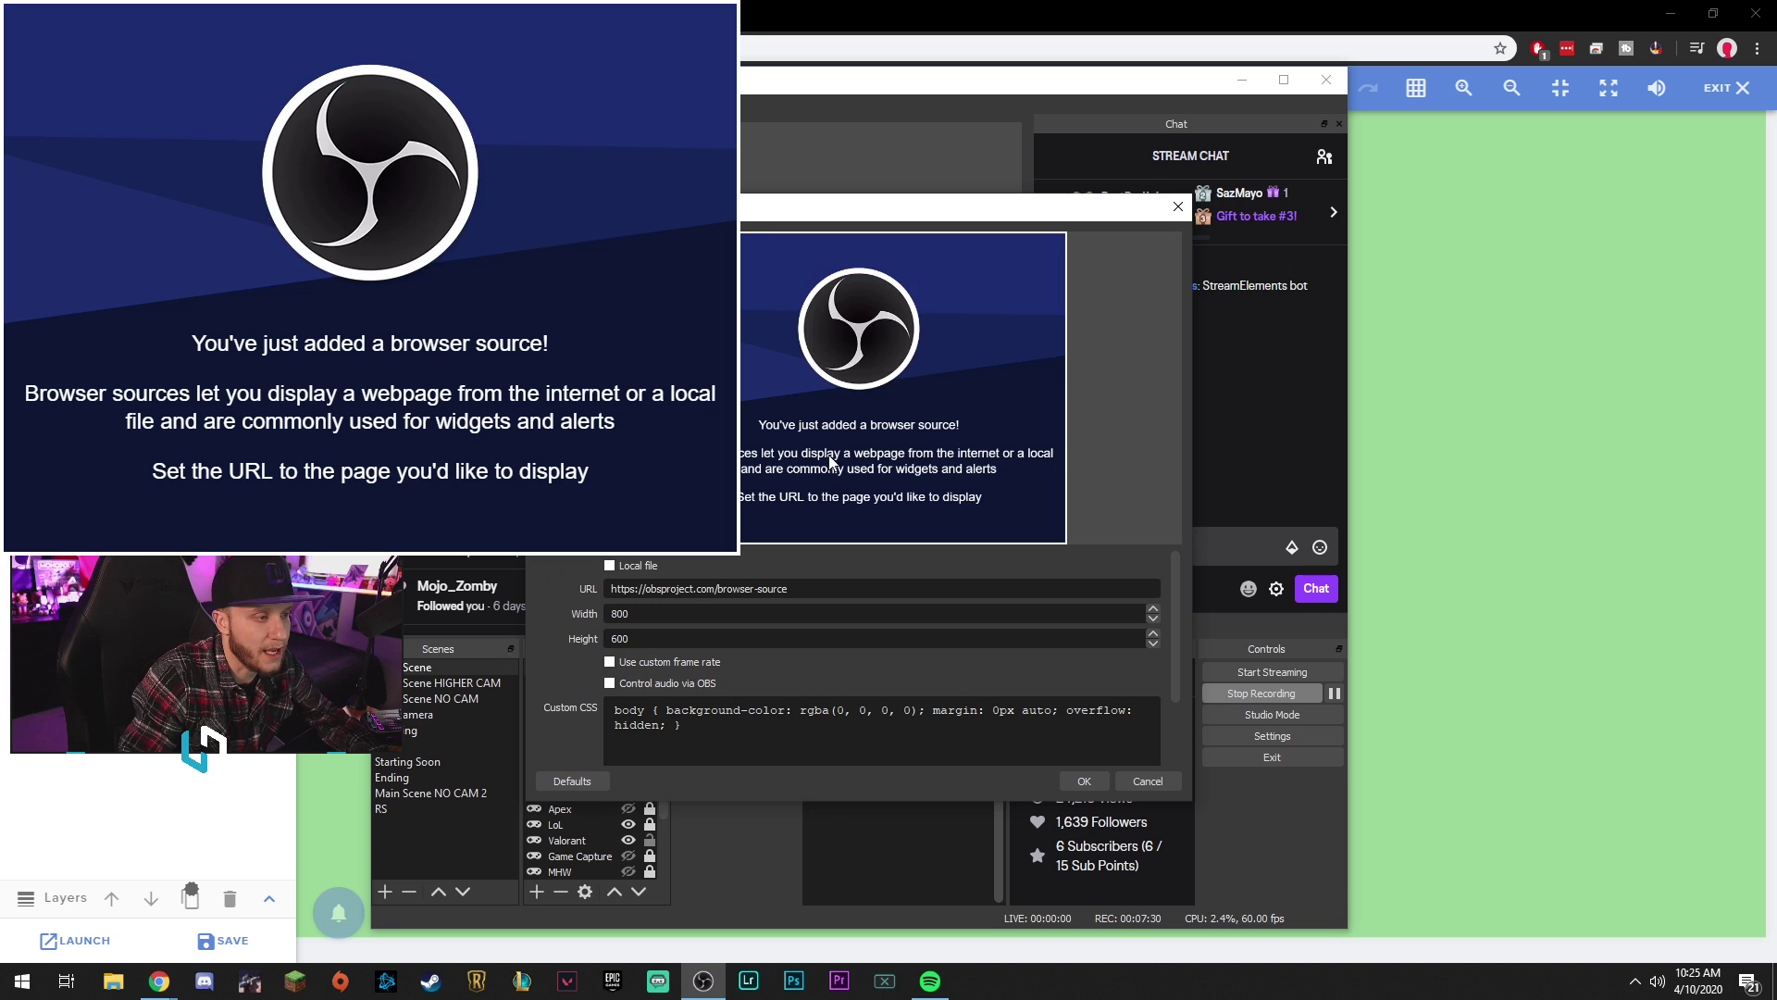
drag(762, 223, 748, 190)
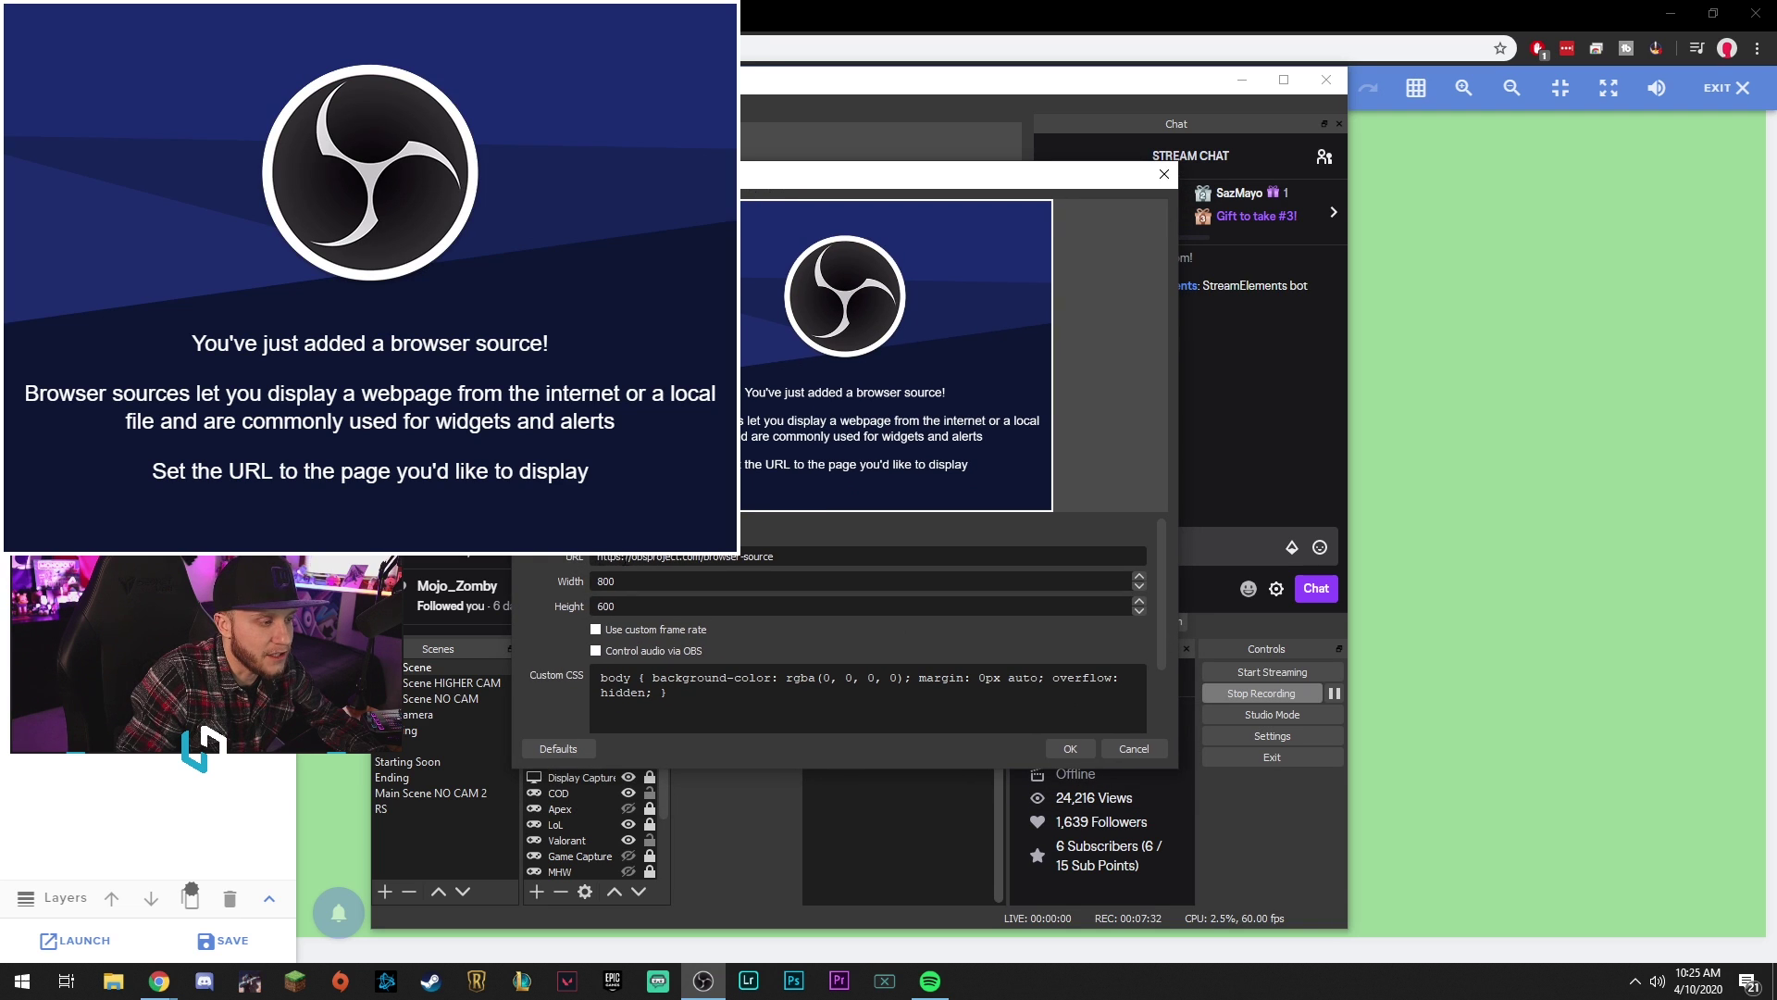
drag(597, 556, 775, 557)
key(ctrl+v)
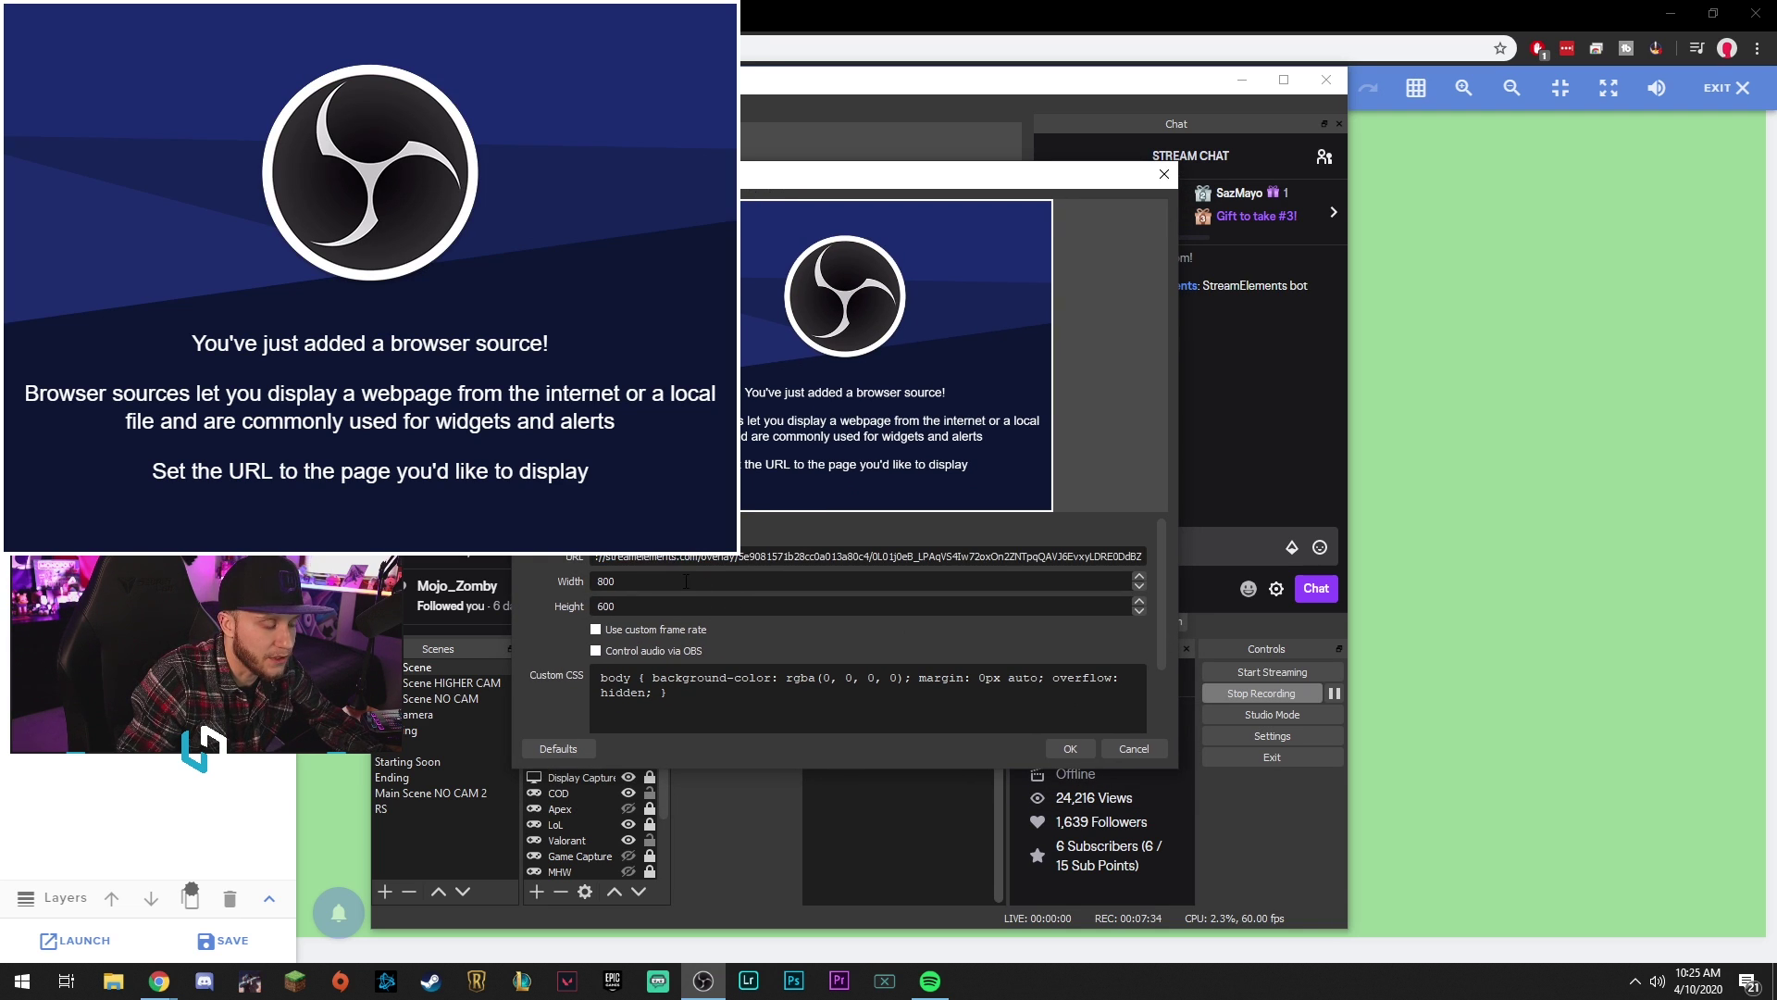
click(1070, 749)
drag(773, 343, 867, 344)
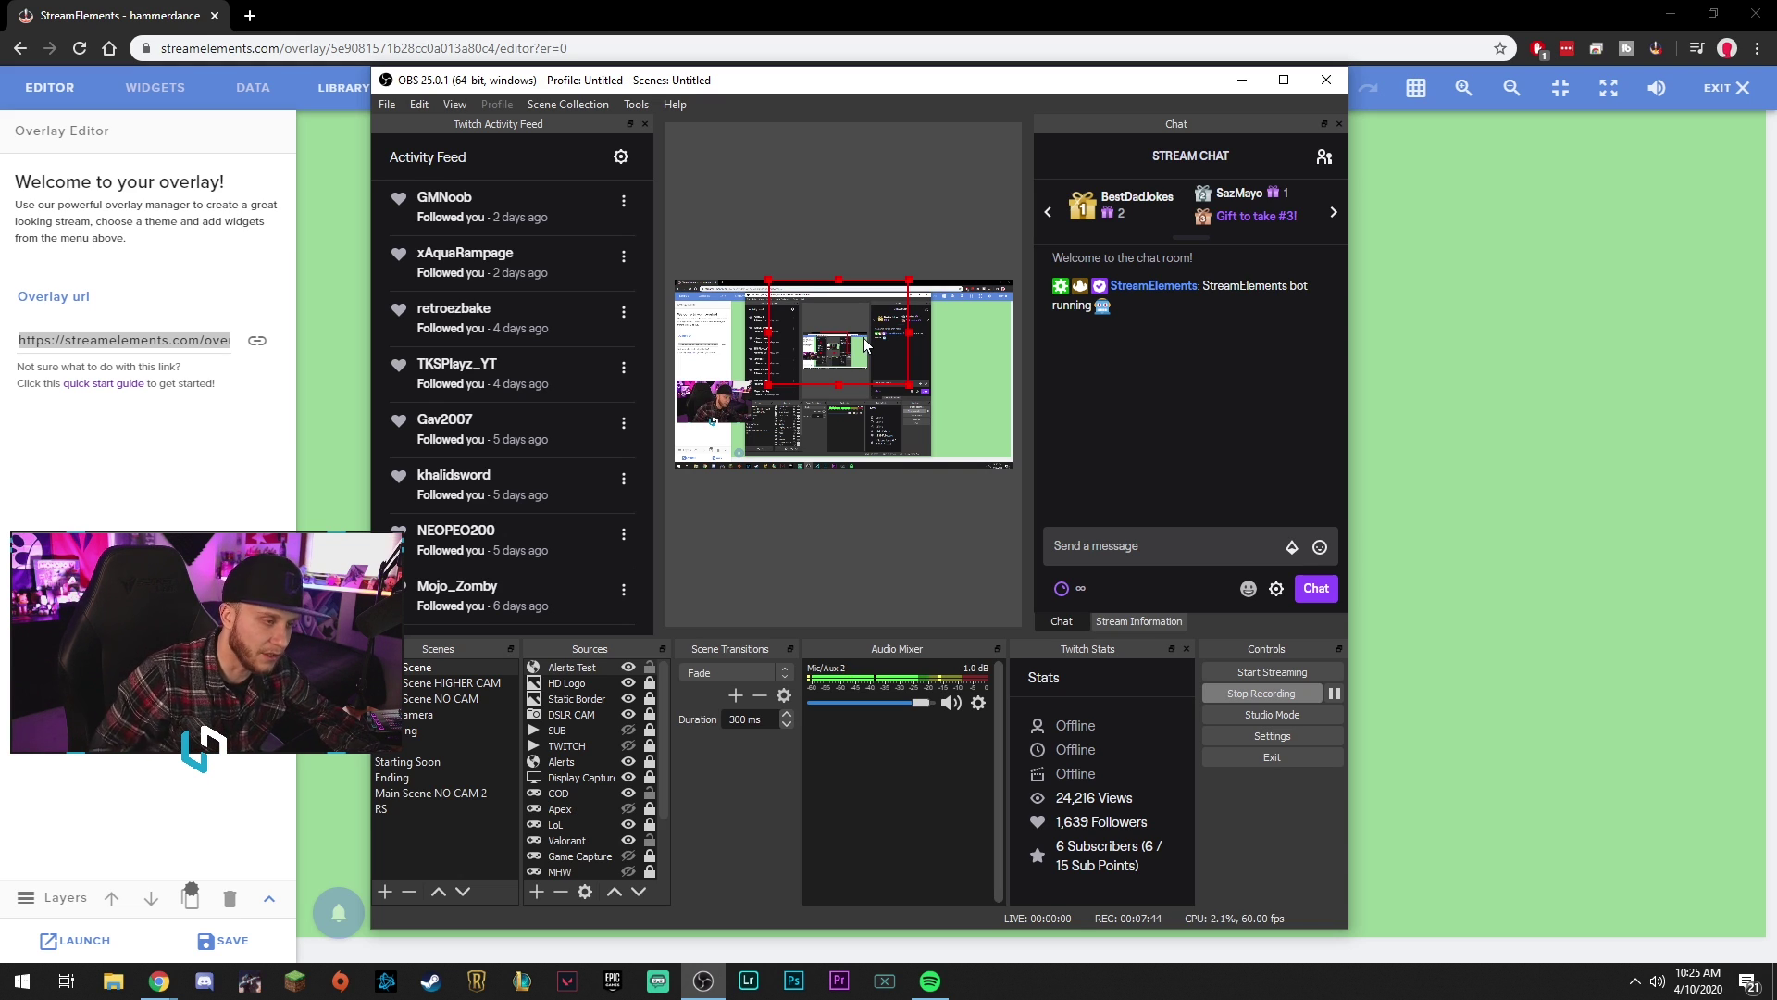
drag(866, 344, 863, 331)
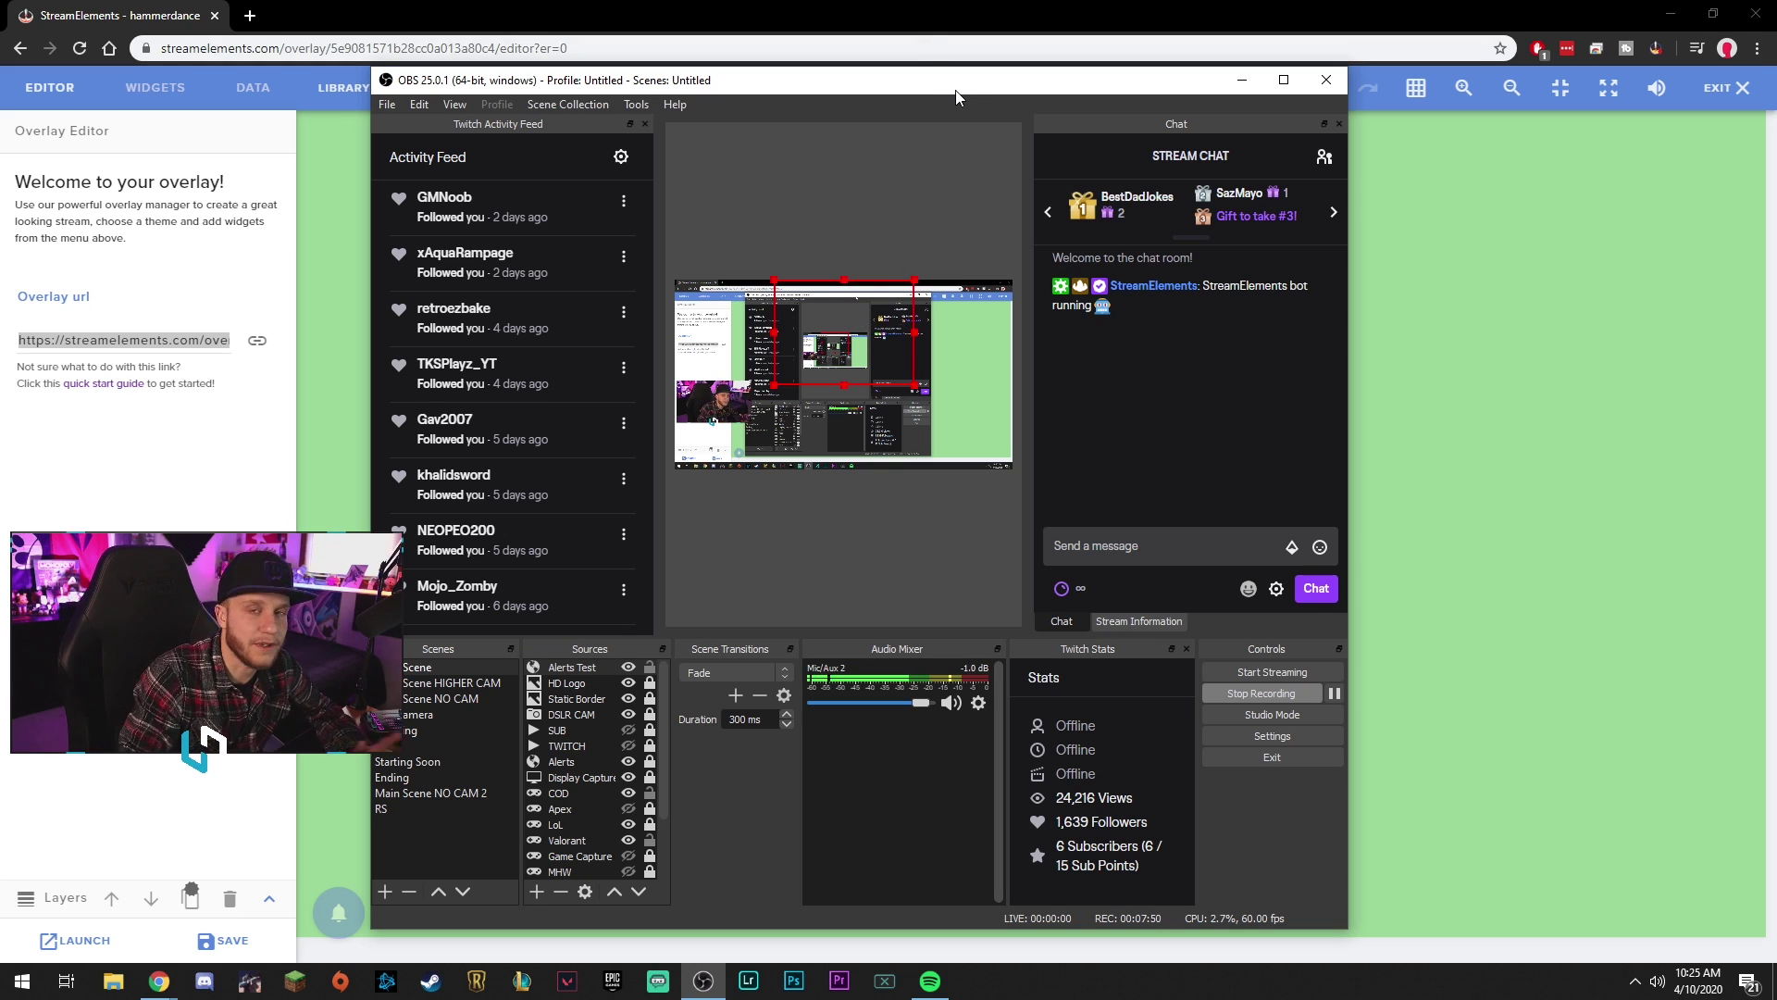
click(1724, 87)
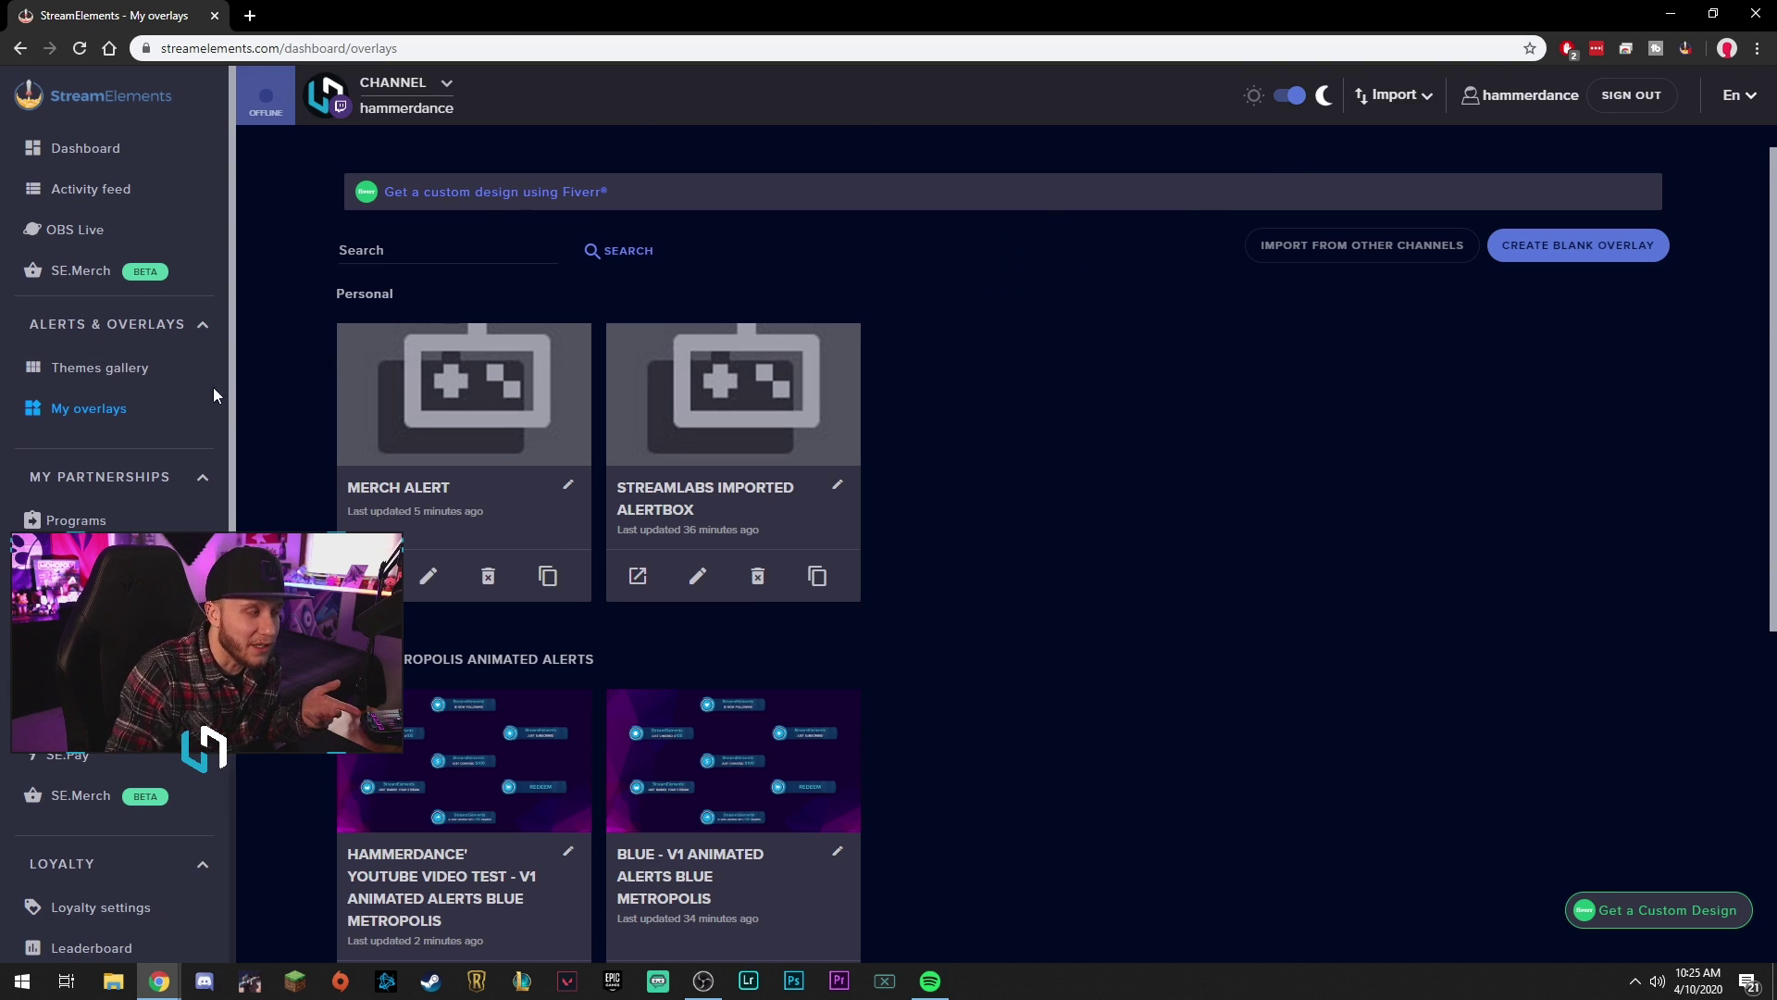
click(110, 370)
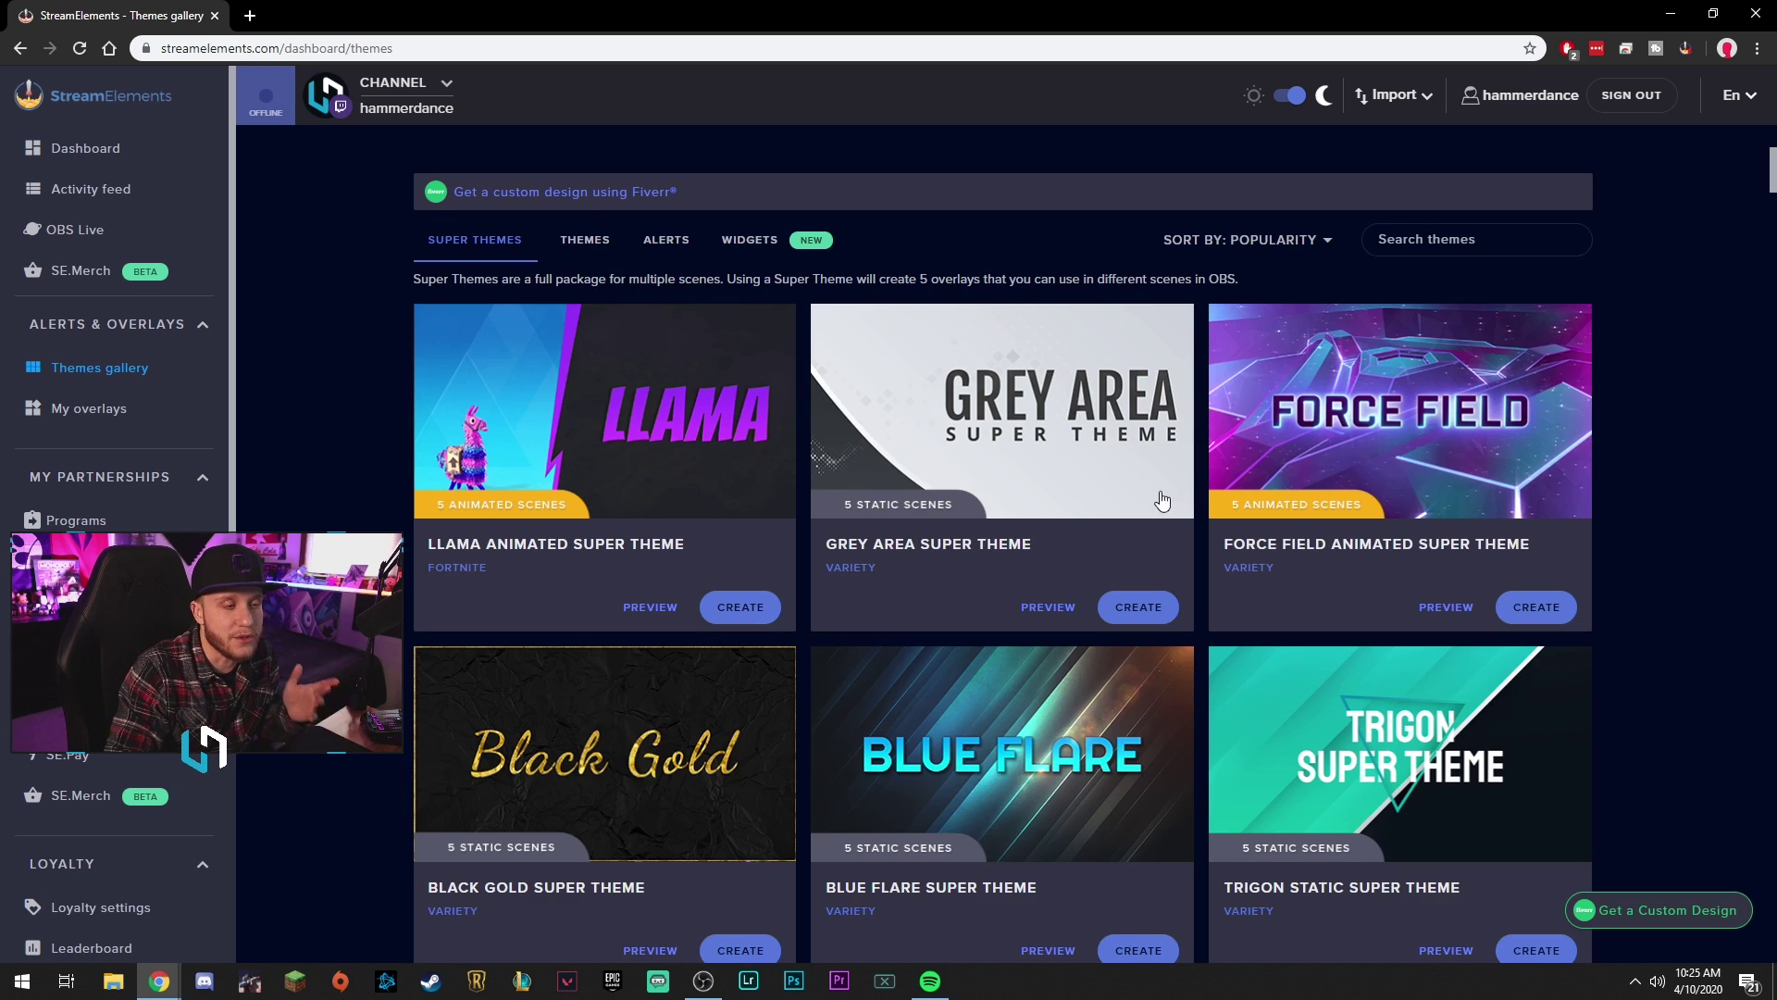
scroll(967, 493, down, 5)
scroll(1415, 596, down, 6)
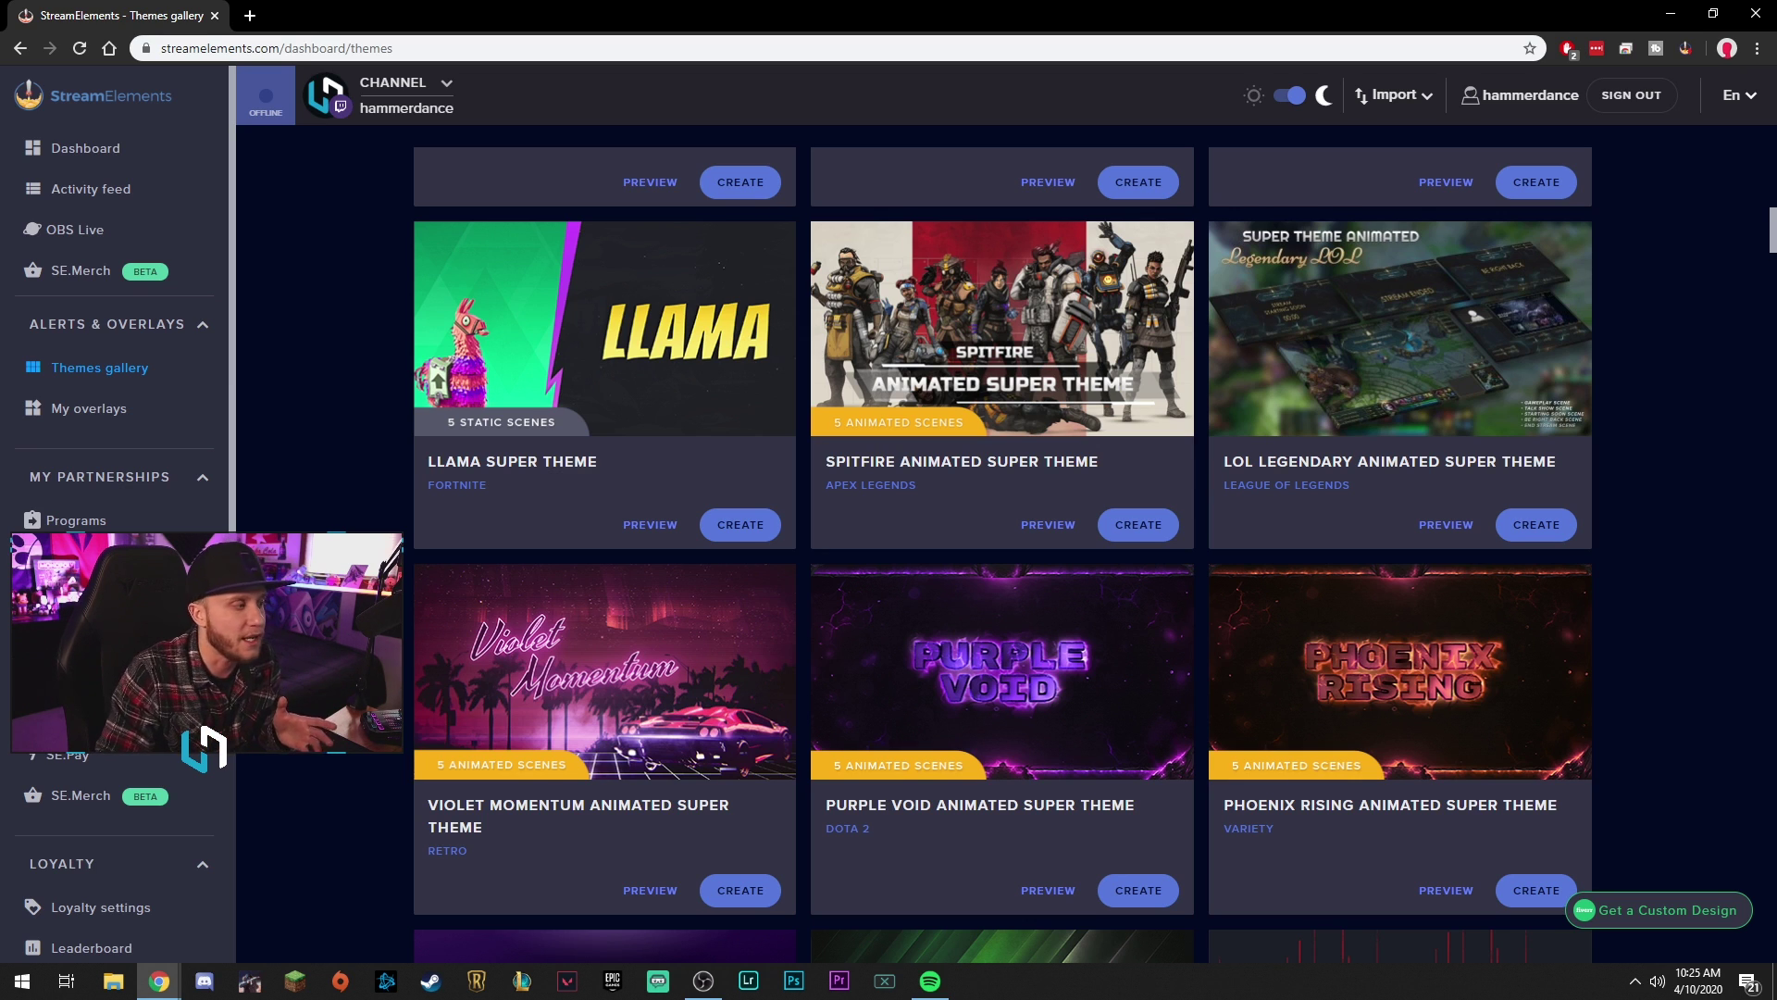
click(89, 408)
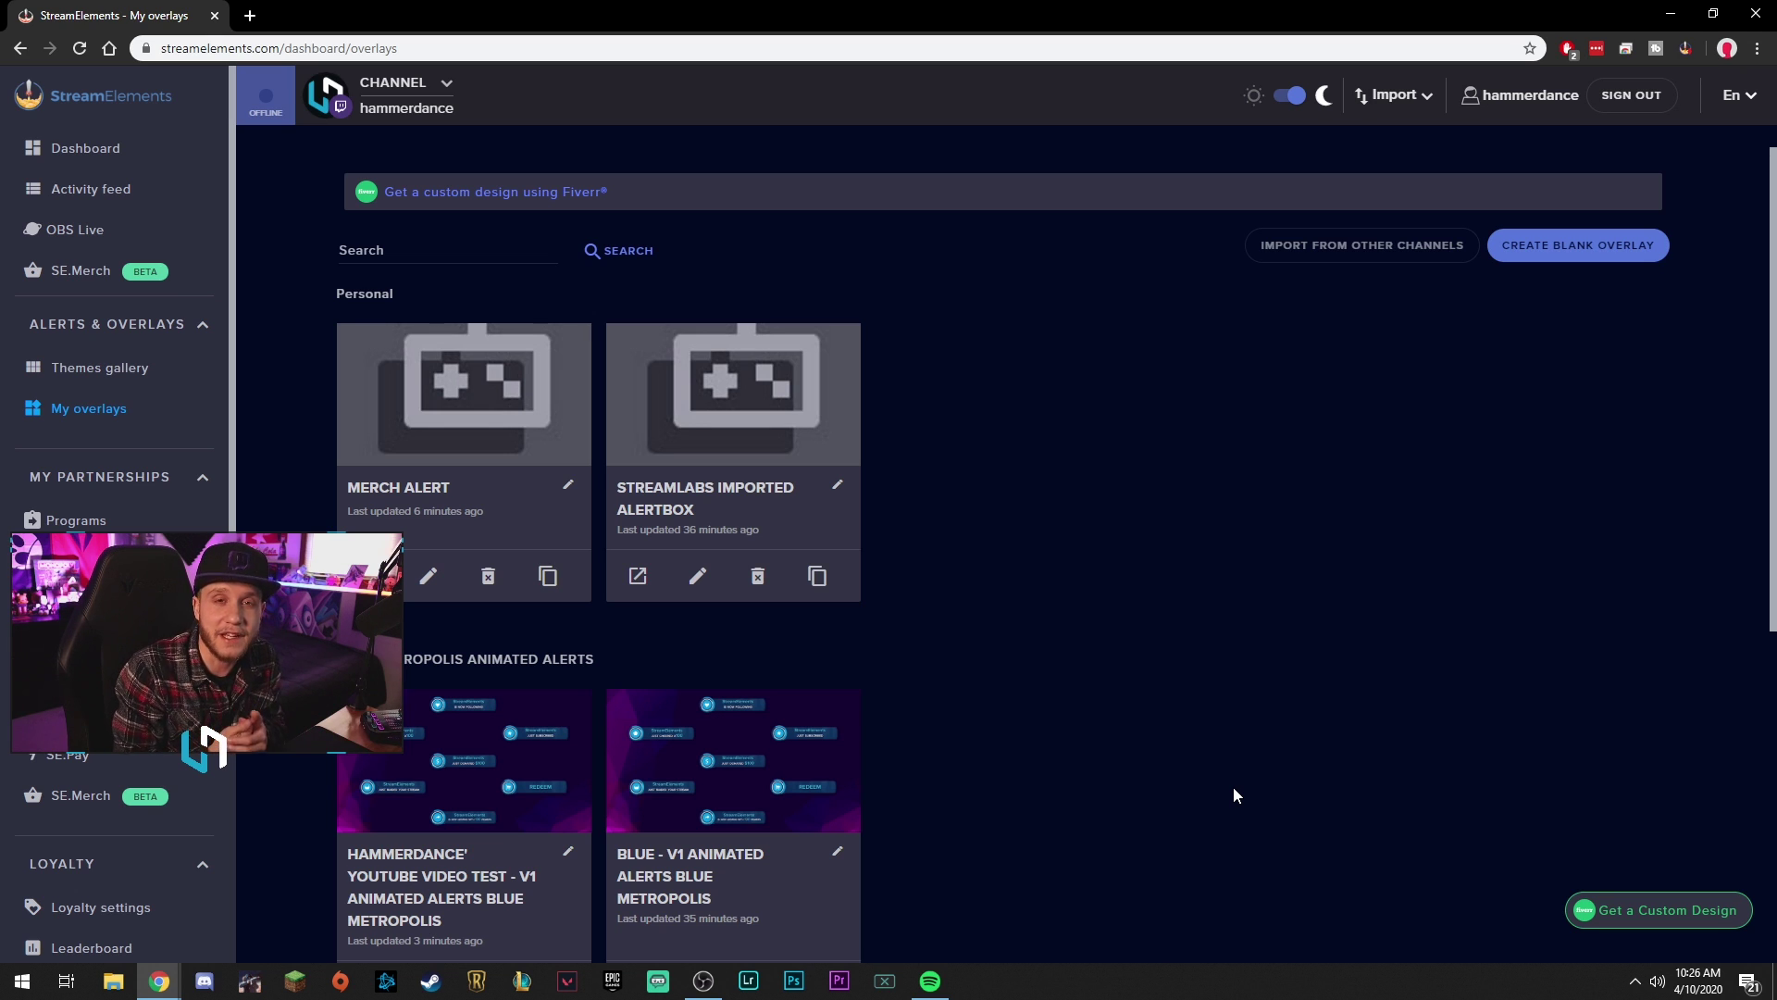
scroll(1234, 794, down, 2)
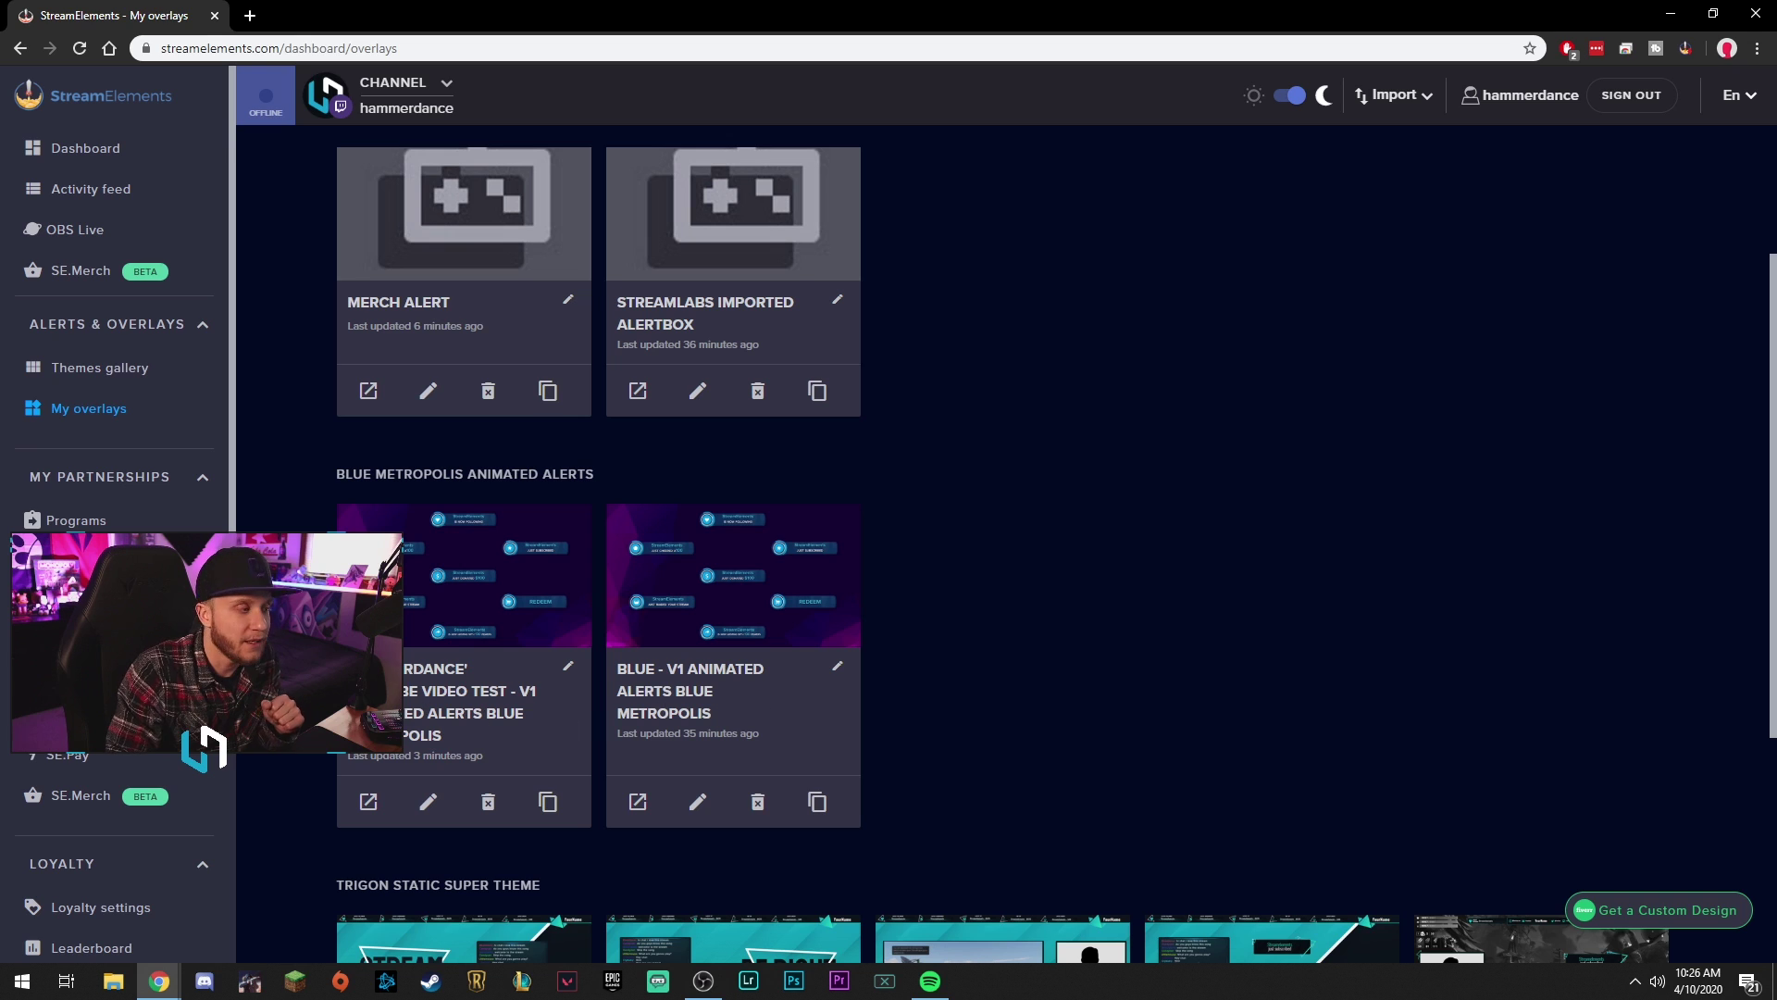
scroll(111, 472, down, 1)
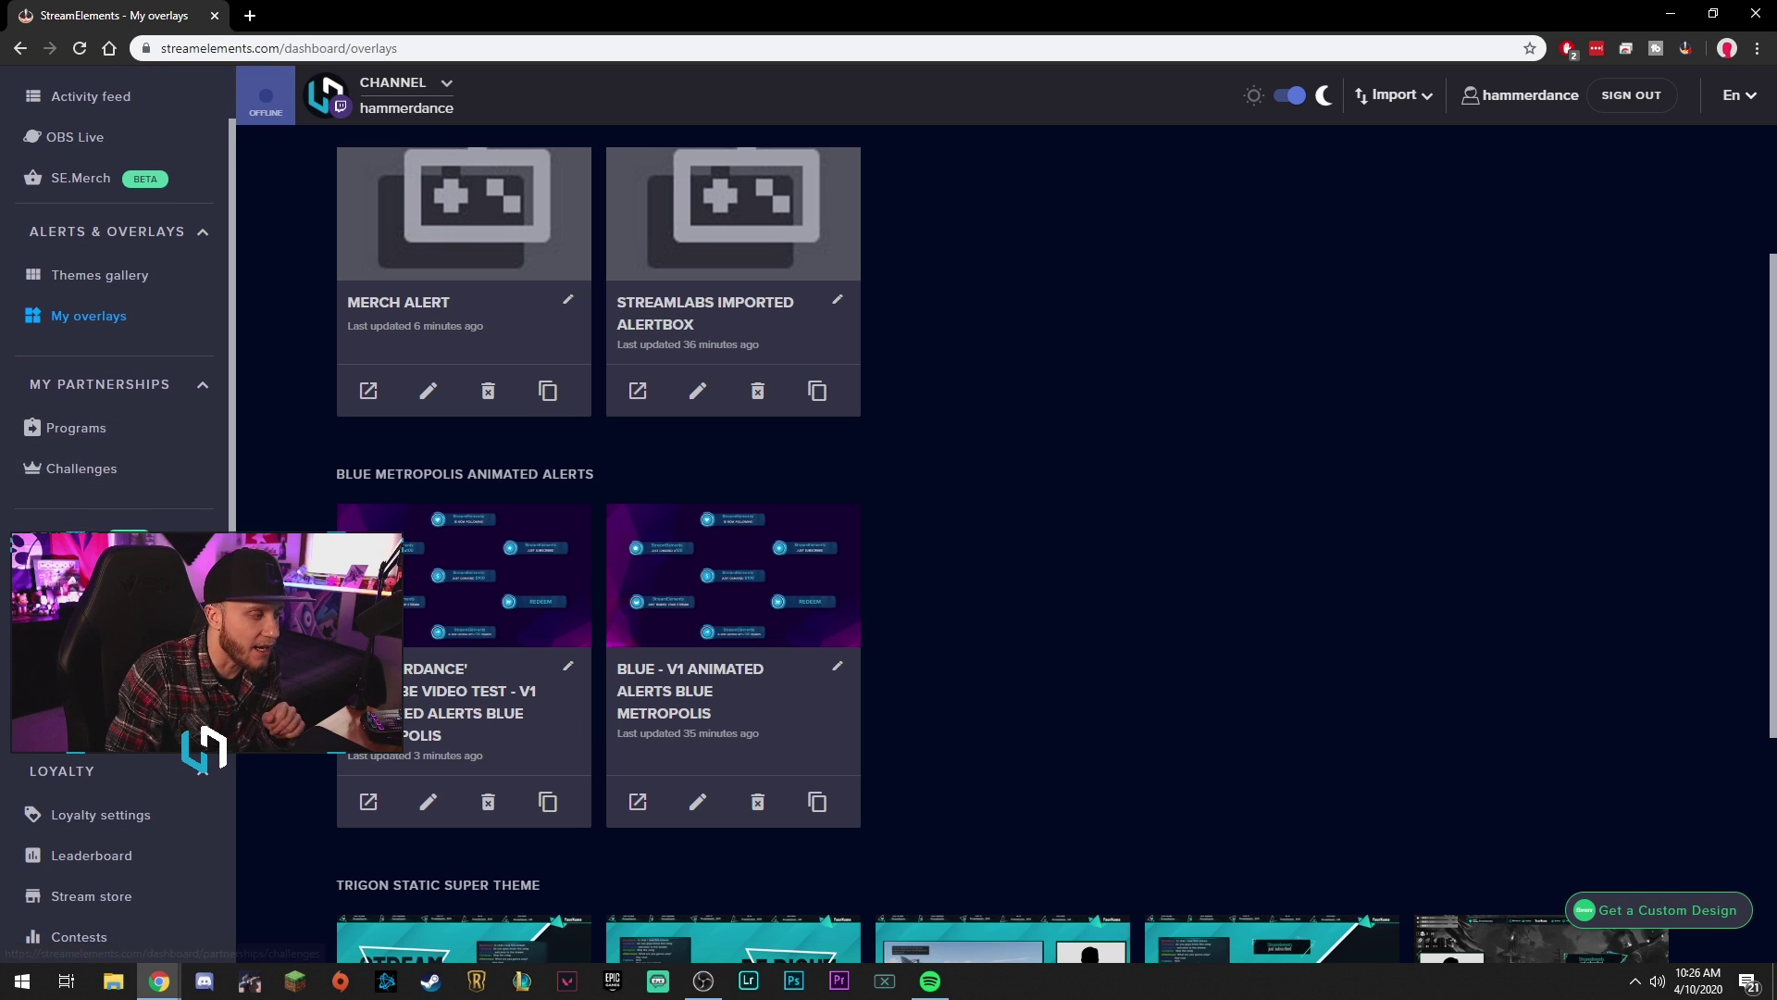
scroll(111, 472, up, 1)
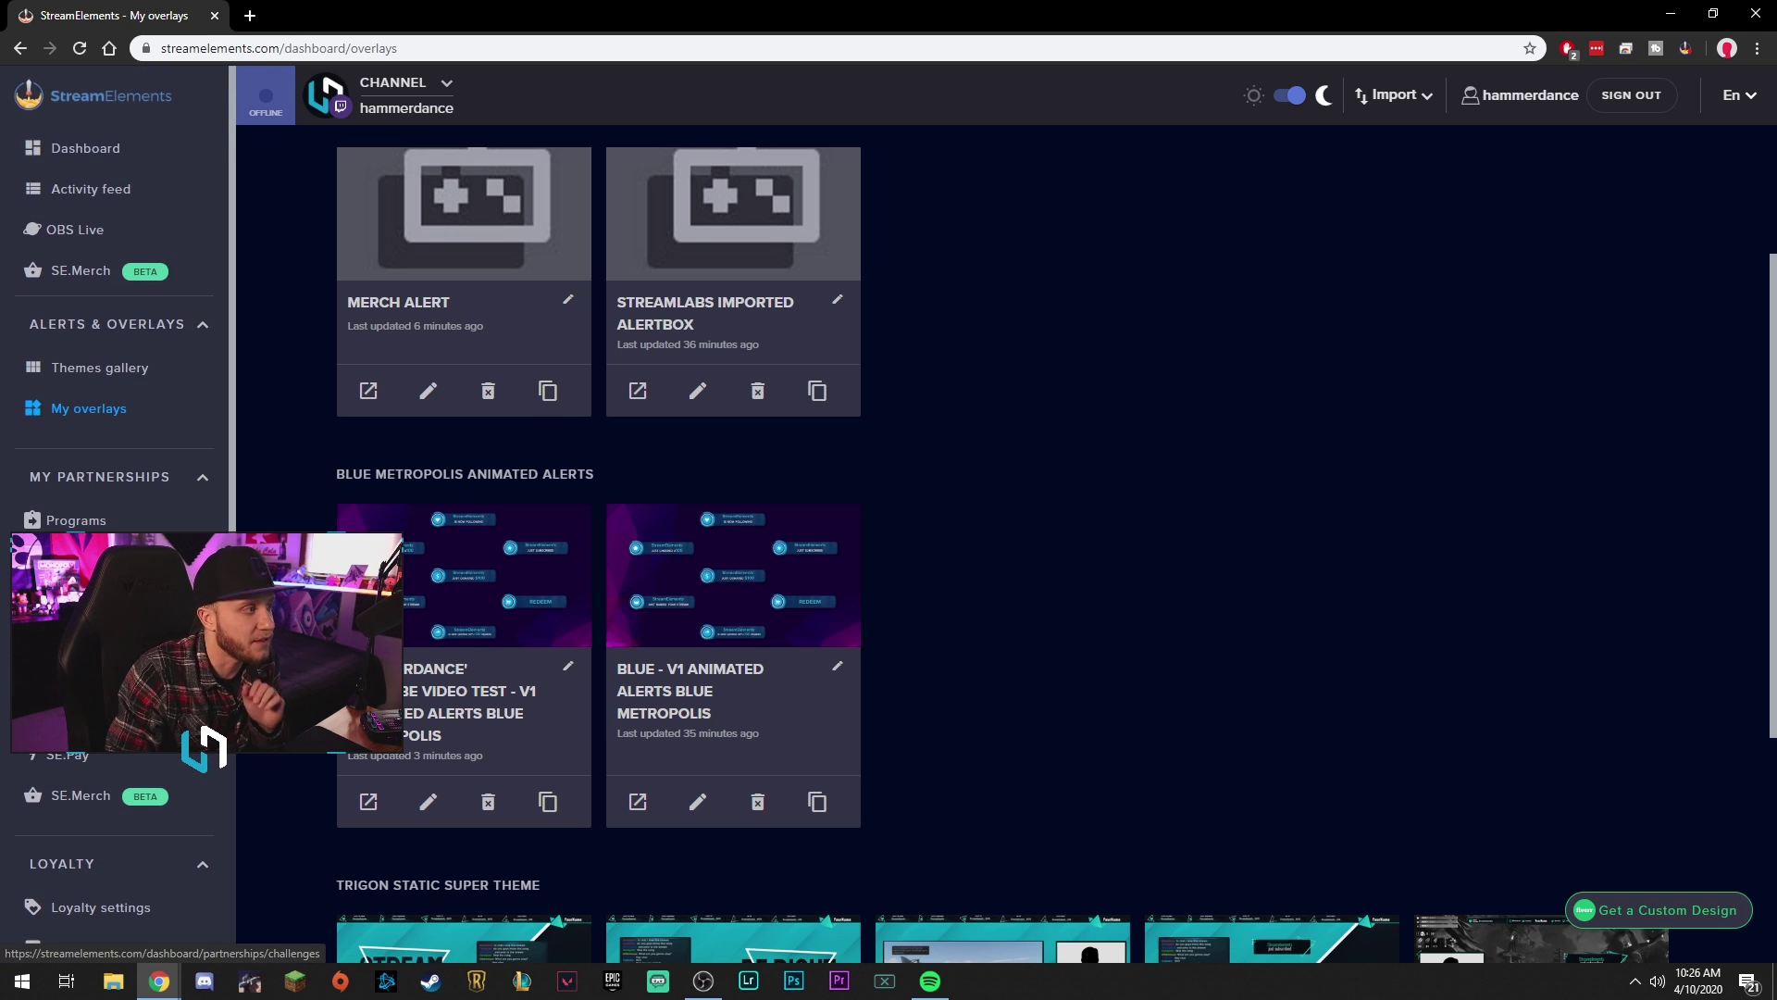
scroll(102, 556, down, 3)
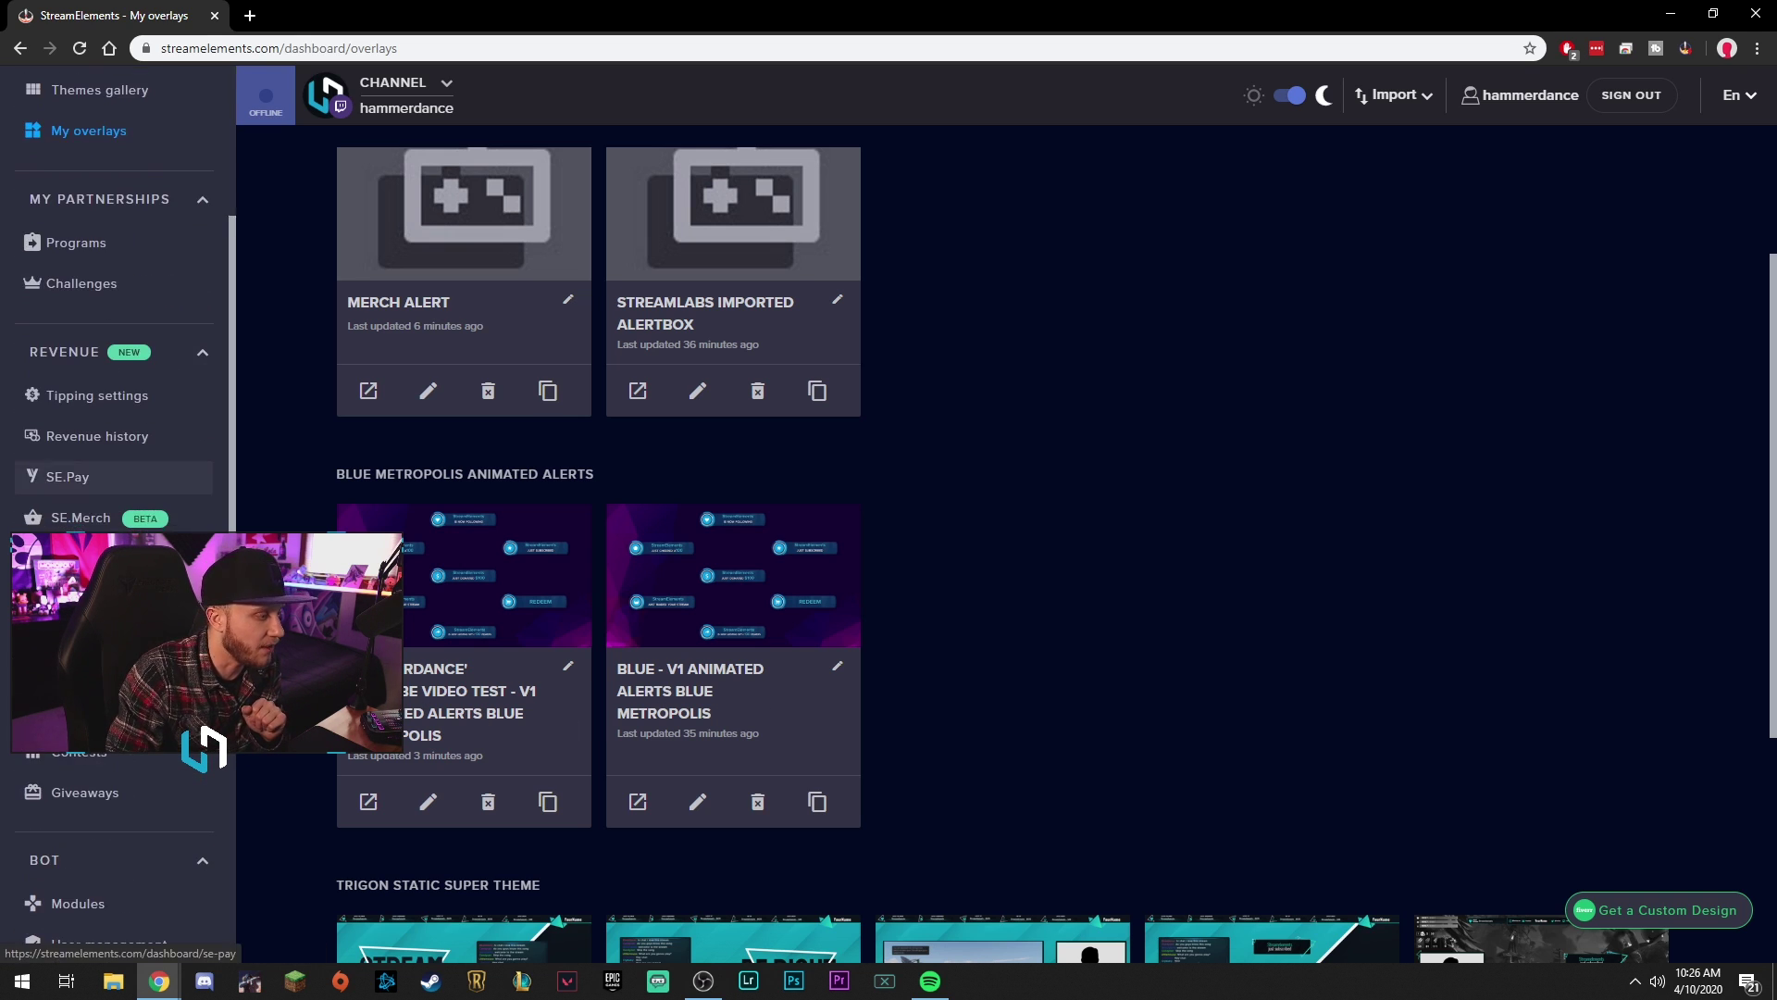
Step: Copy the tipping page link from Tip Panel Setup and open the Twitch channel page
click(108, 399)
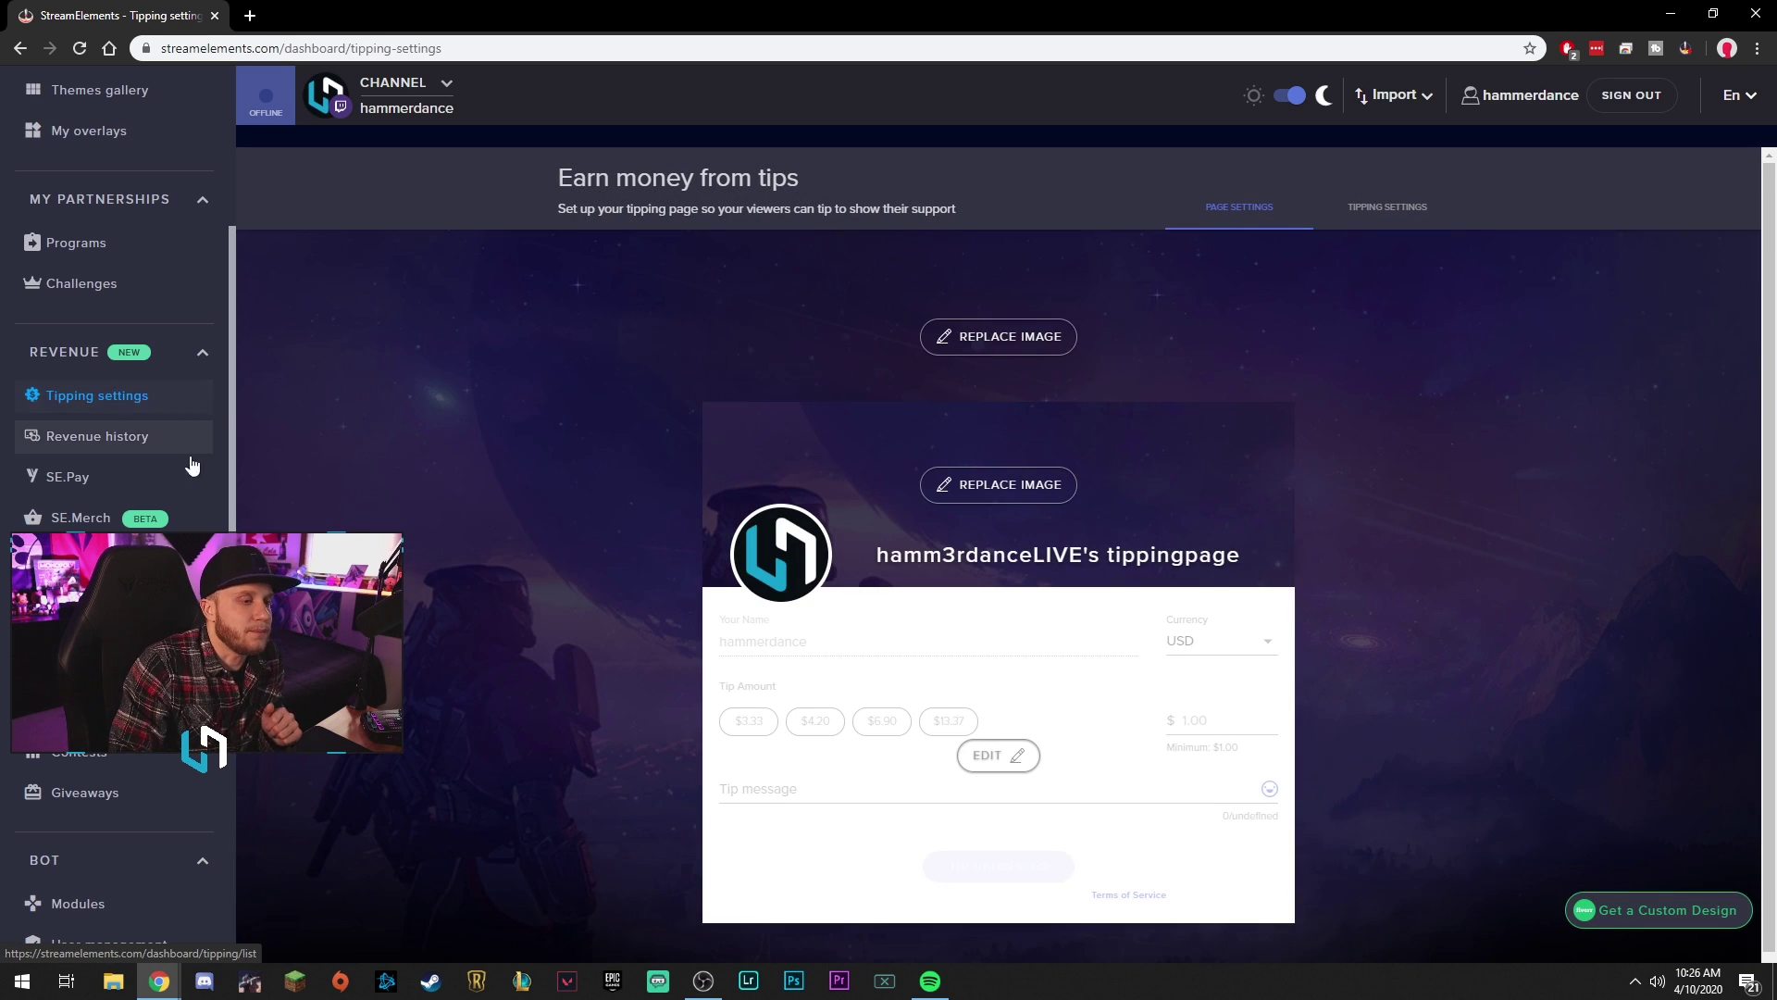
click(1391, 211)
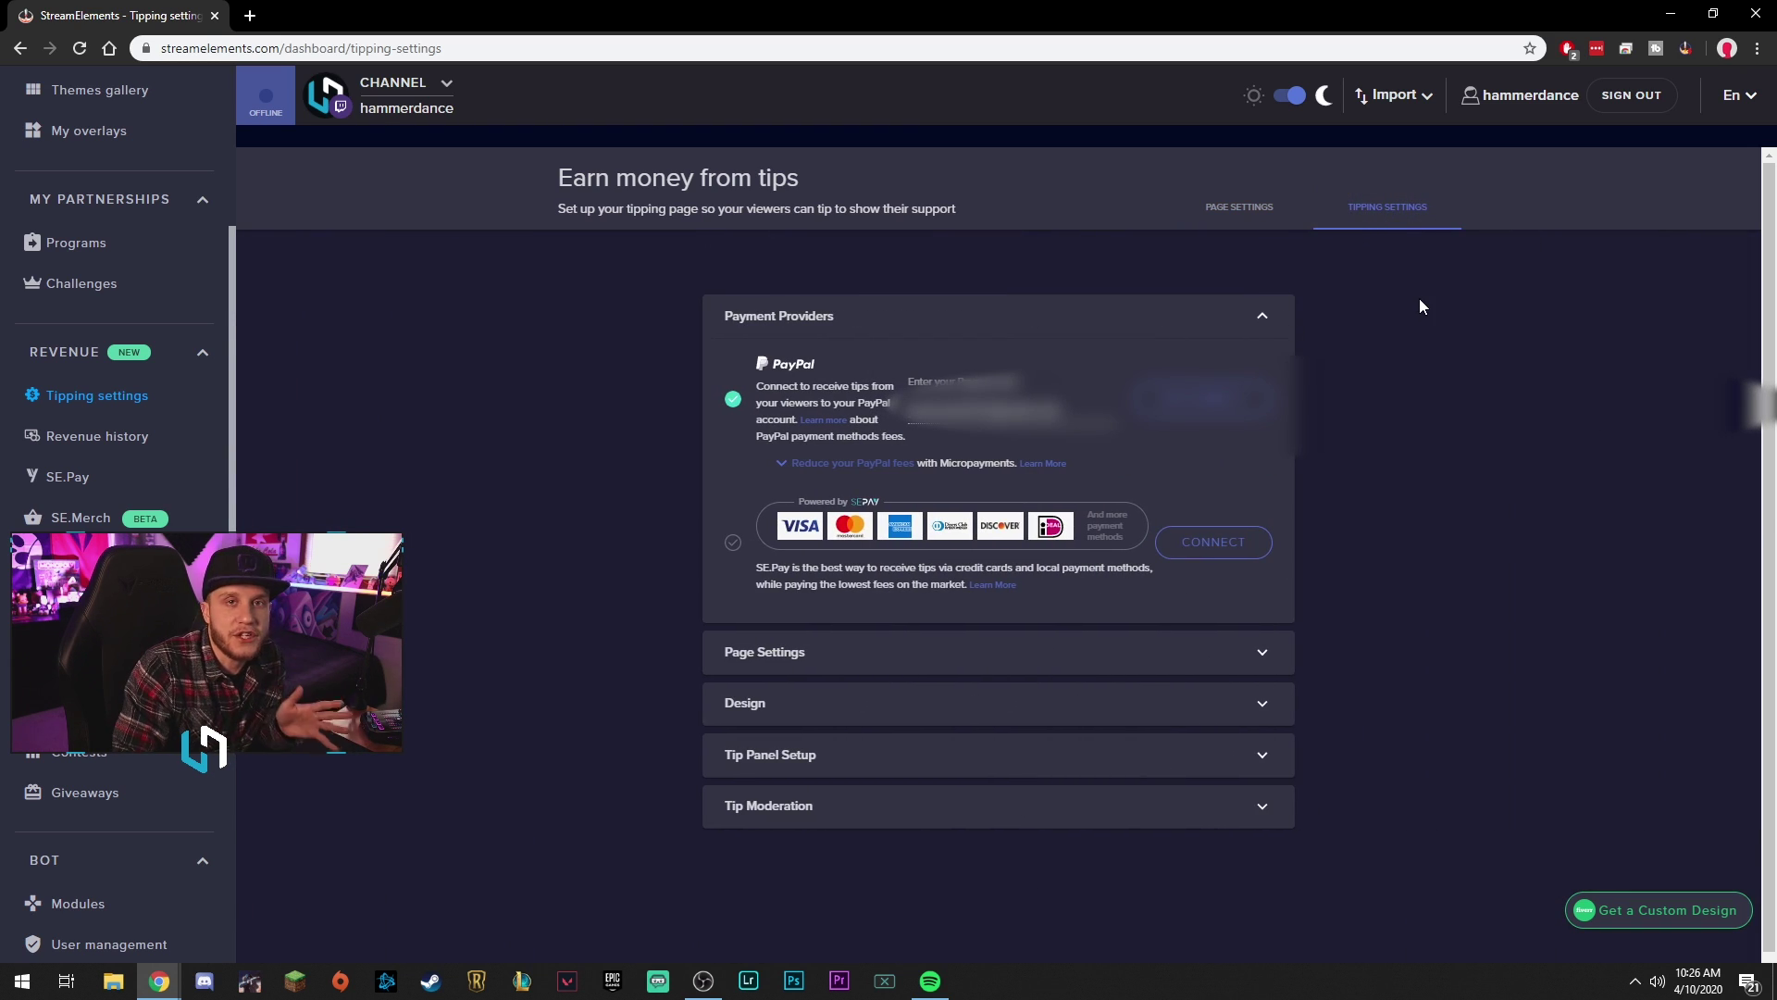
scroll(1419, 298, down, 1)
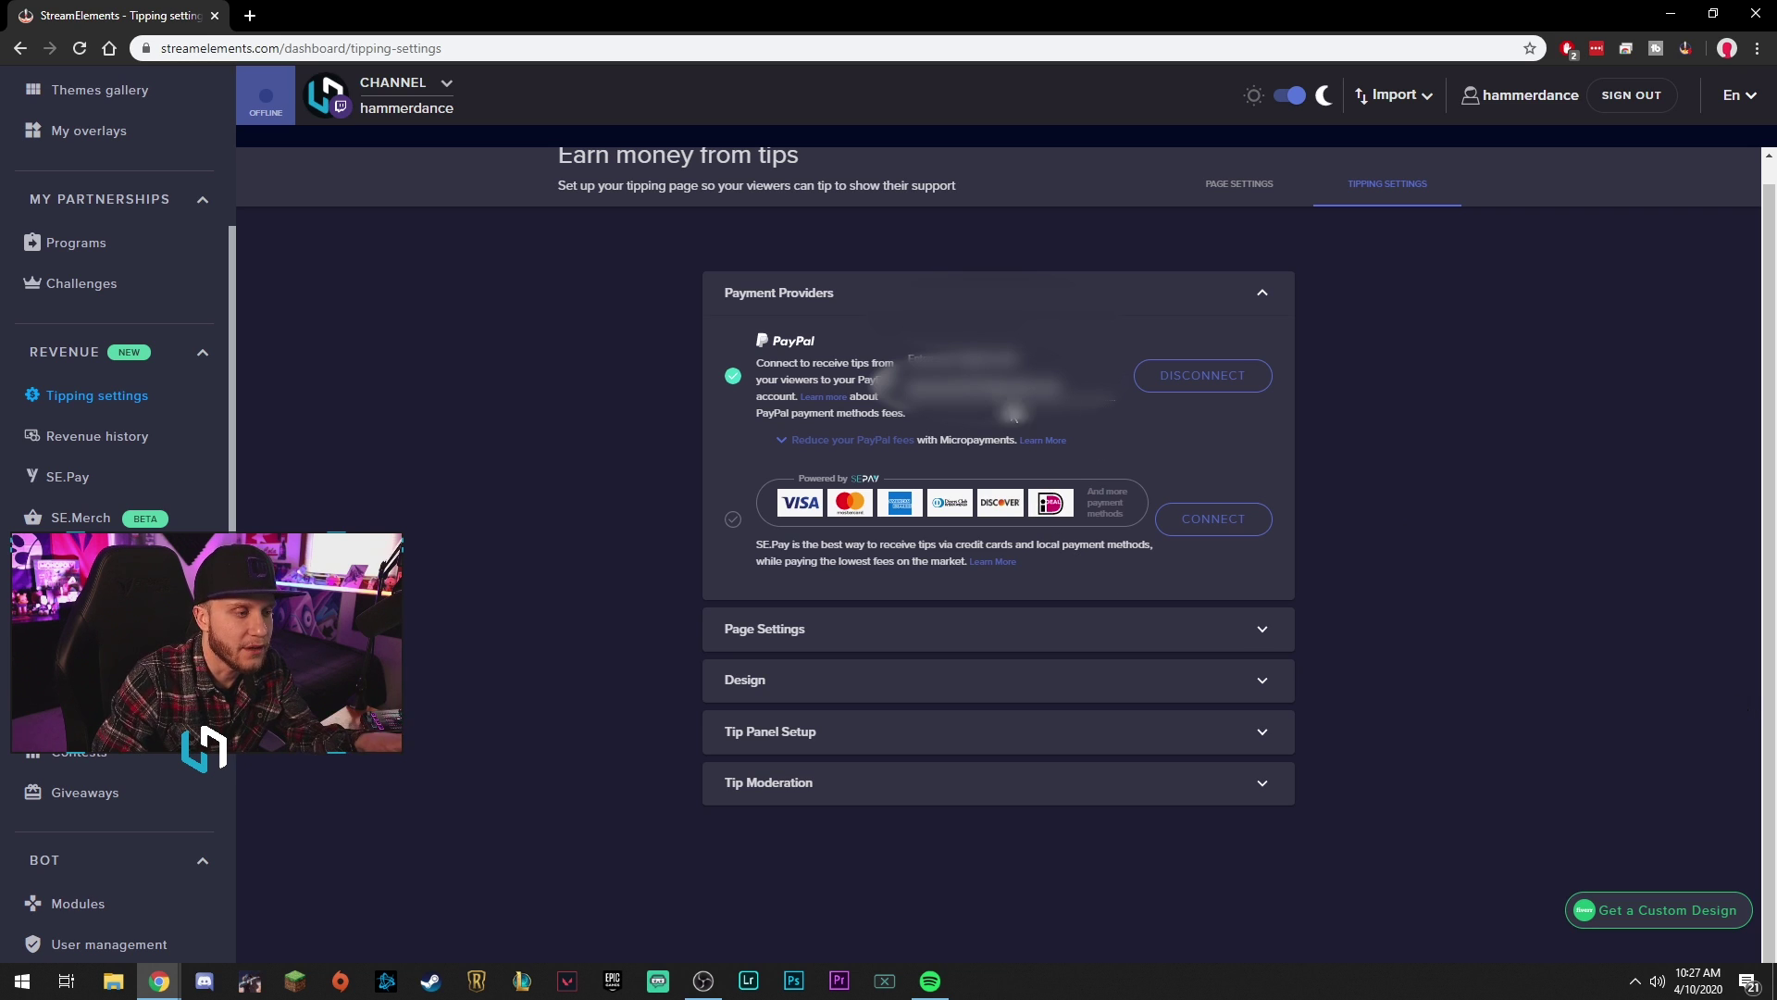
click(777, 754)
double_click(1081, 781)
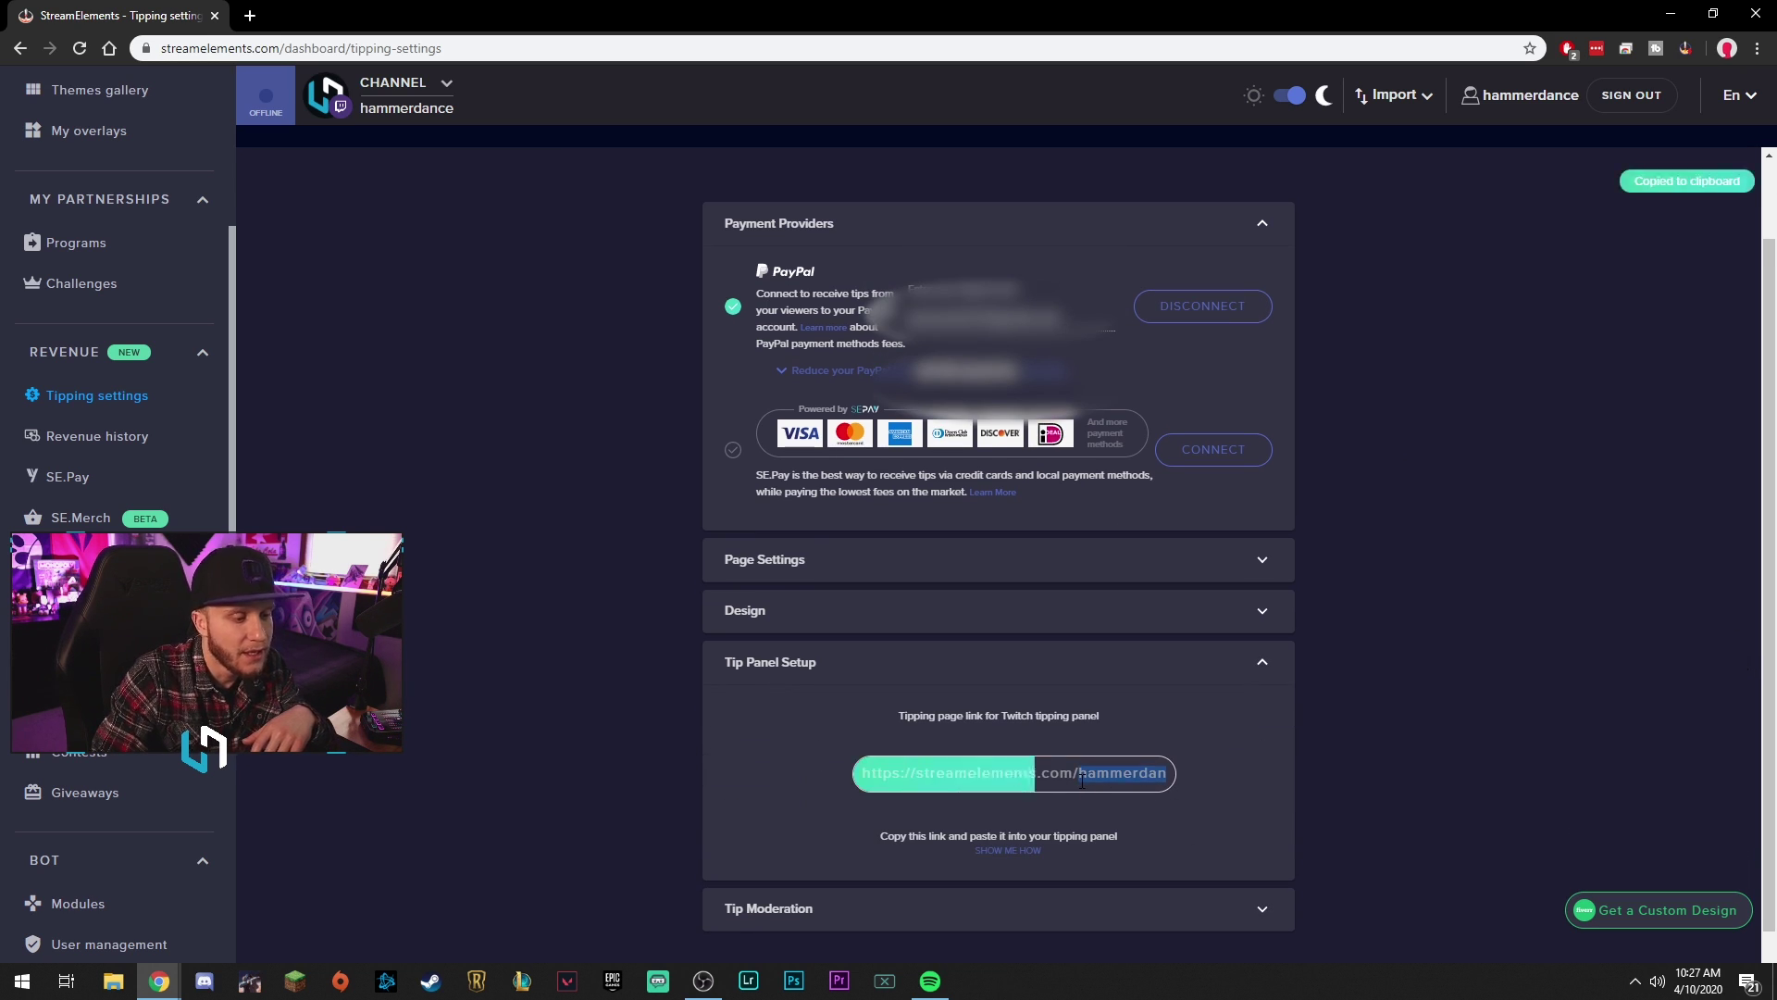
click(1074, 777)
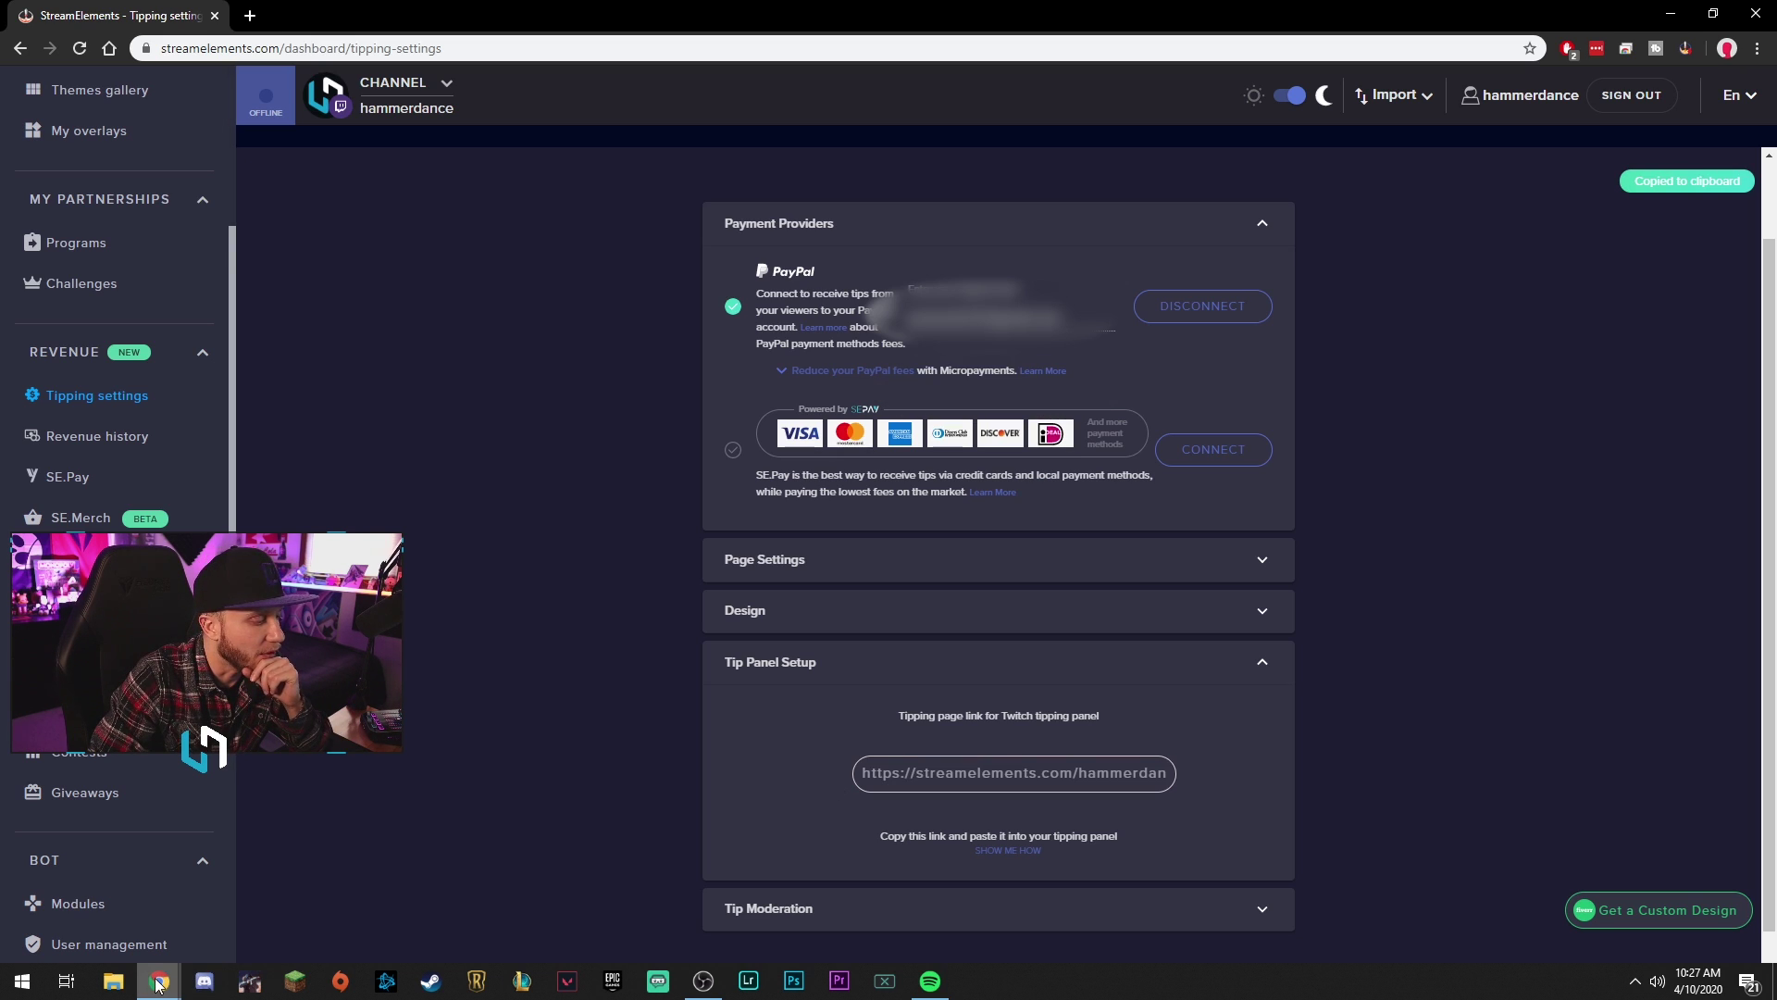
click(251, 16)
scroll(775, 554, down, 10)
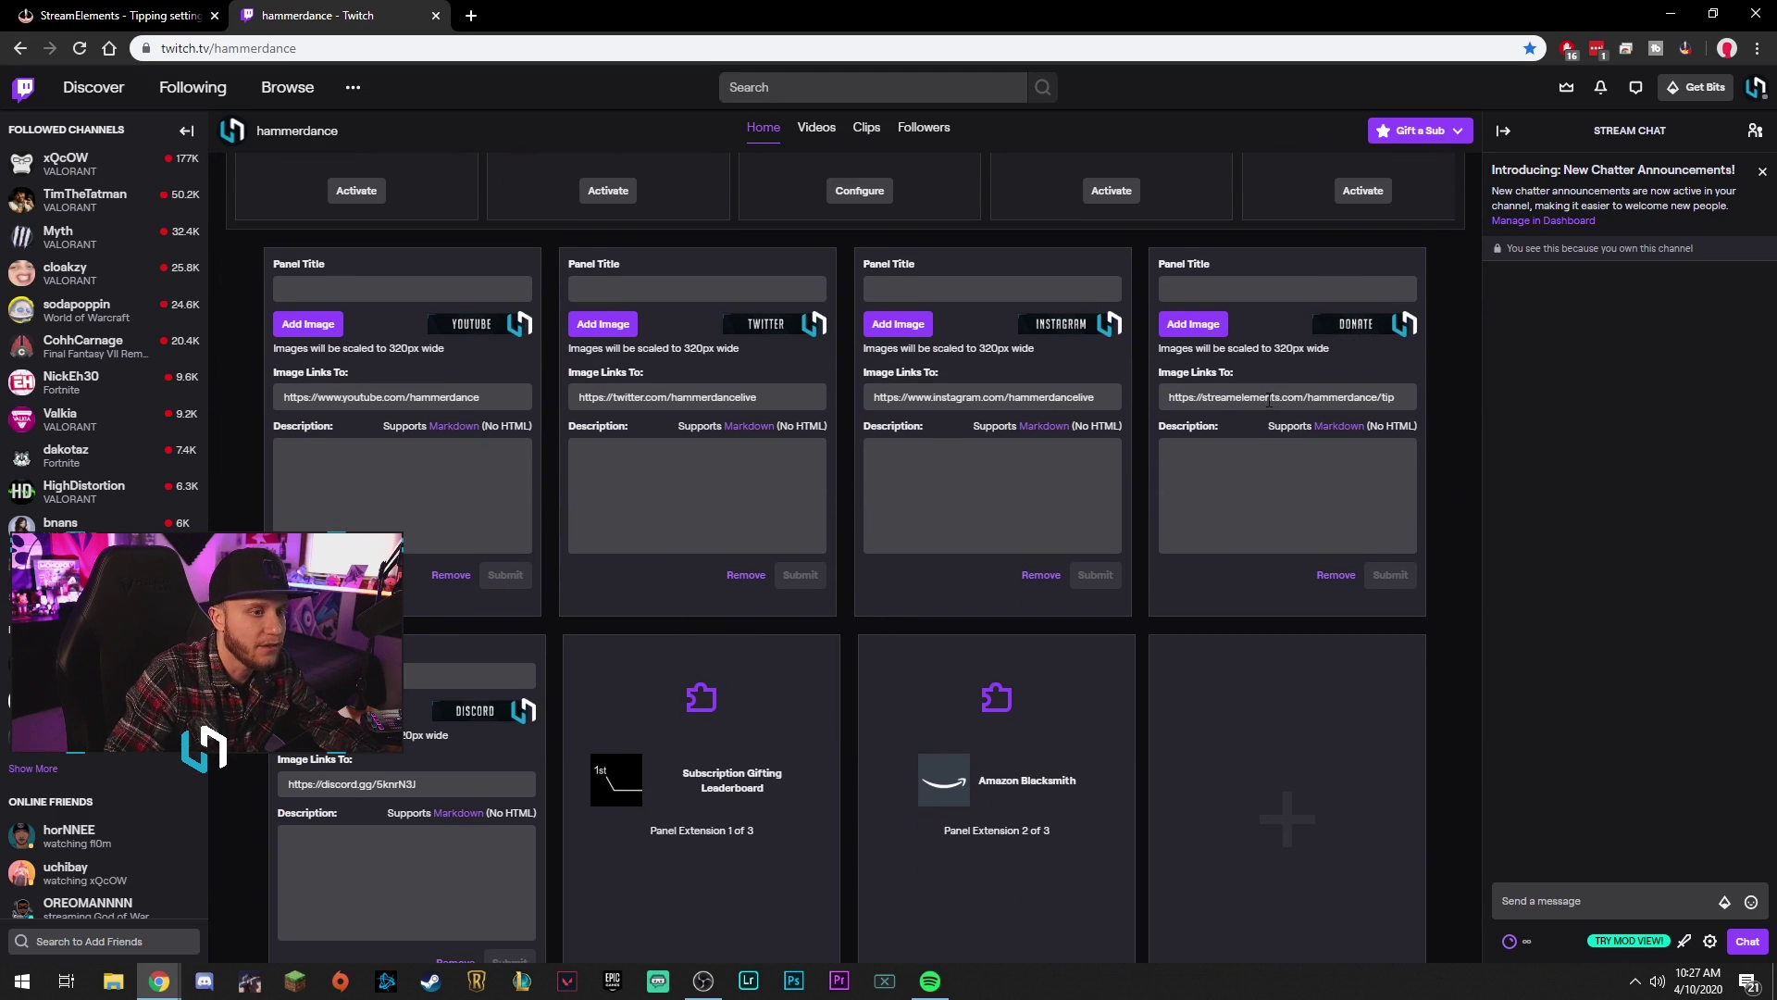
Step: Confirm the DONATE panel's image link points to the tipping page, then close the Twitch tab
click(1170, 397)
drag(1171, 397, 1444, 405)
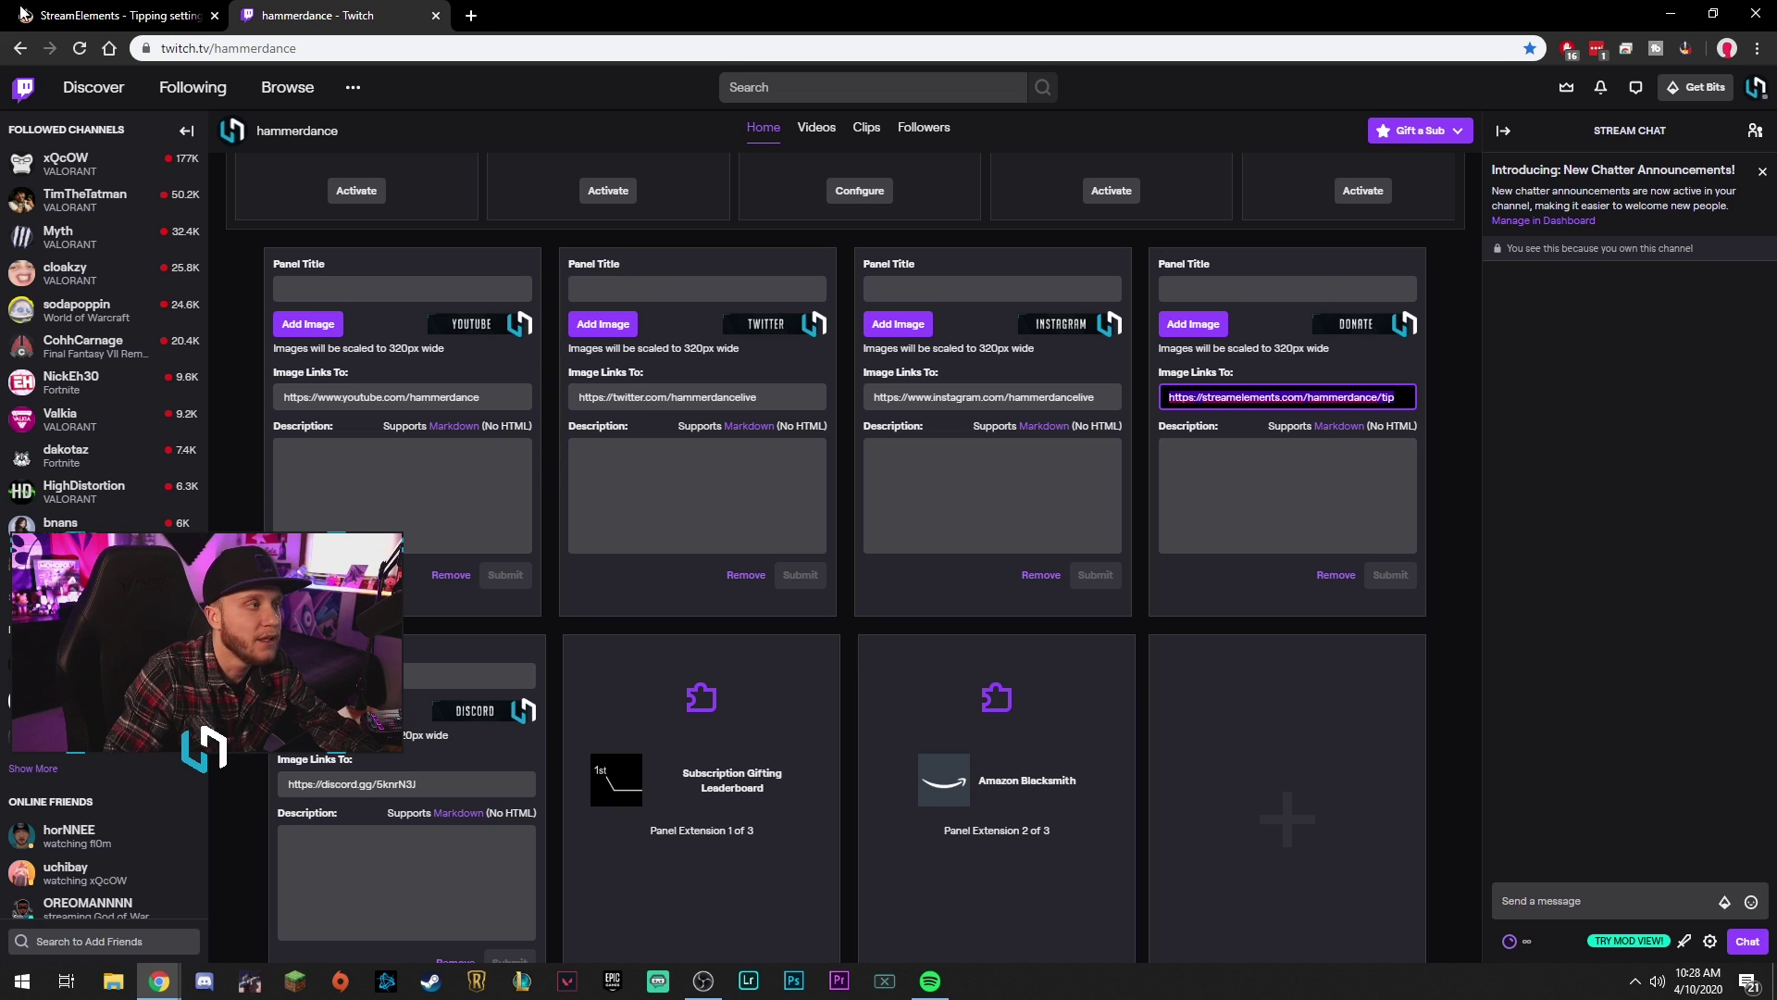
click(435, 16)
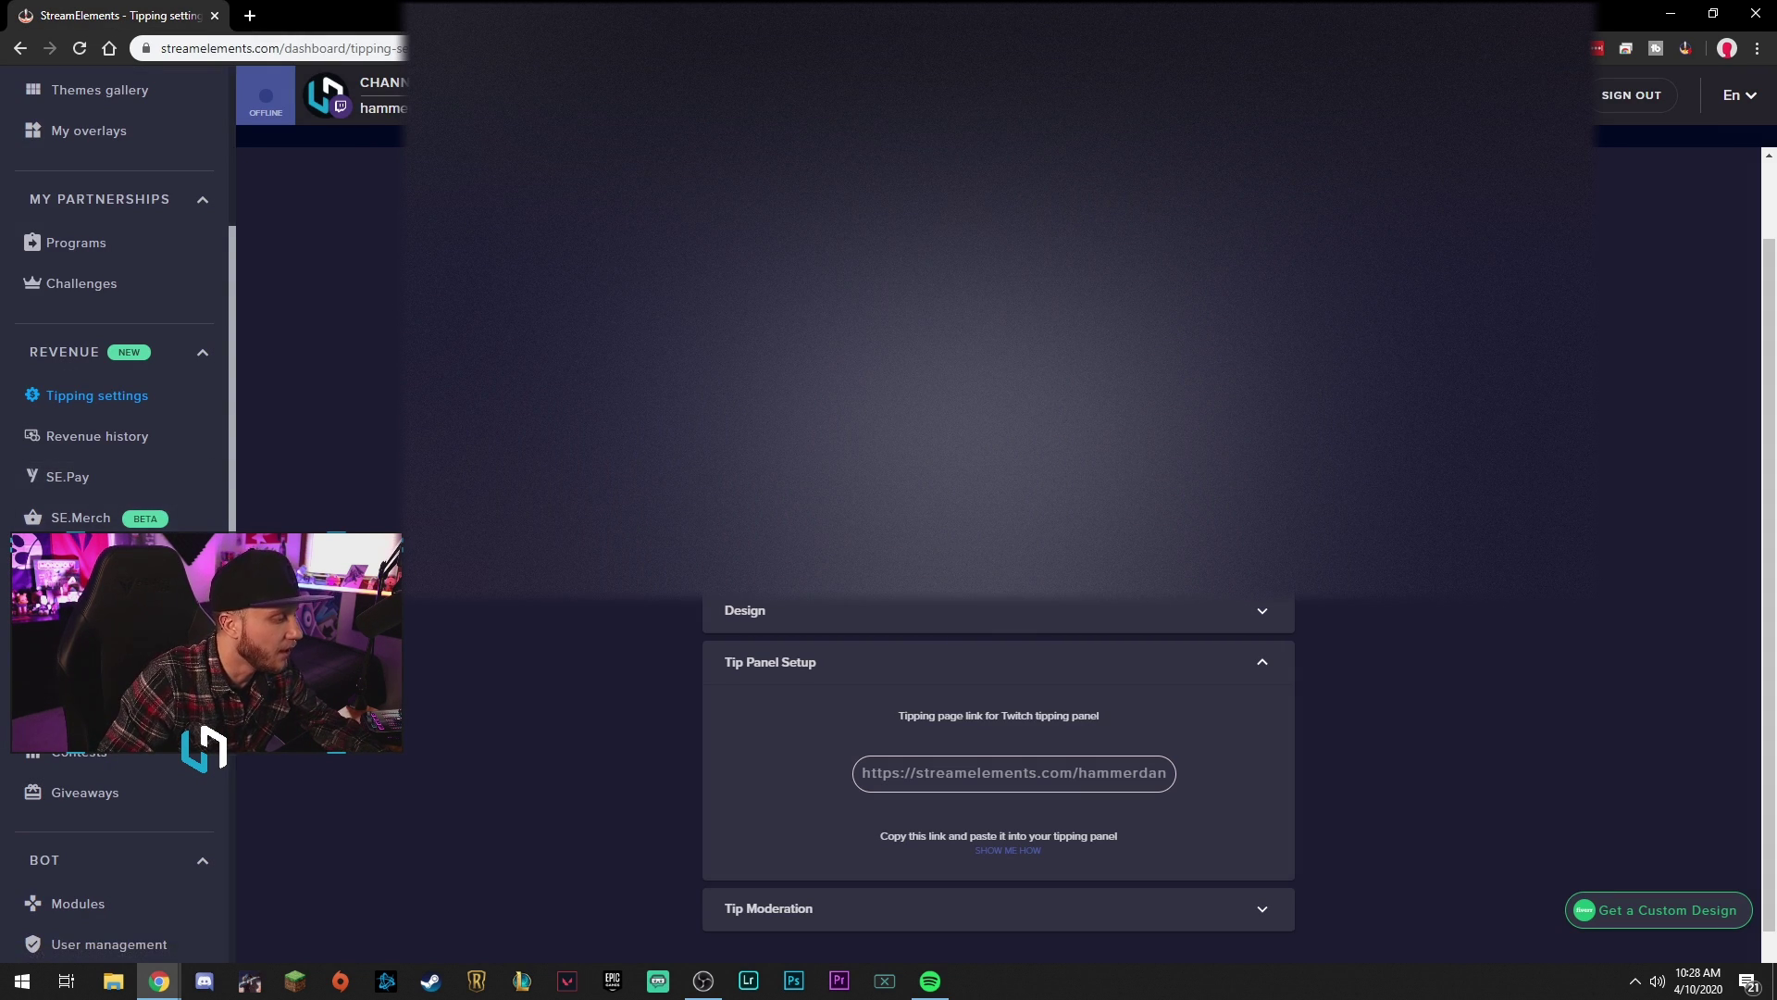
Step: Turn off the Loyalty enabled toggle in Loyalty settings, leaving hammerCoins at 5 points
scroll(120, 370, down, 3)
click(129, 395)
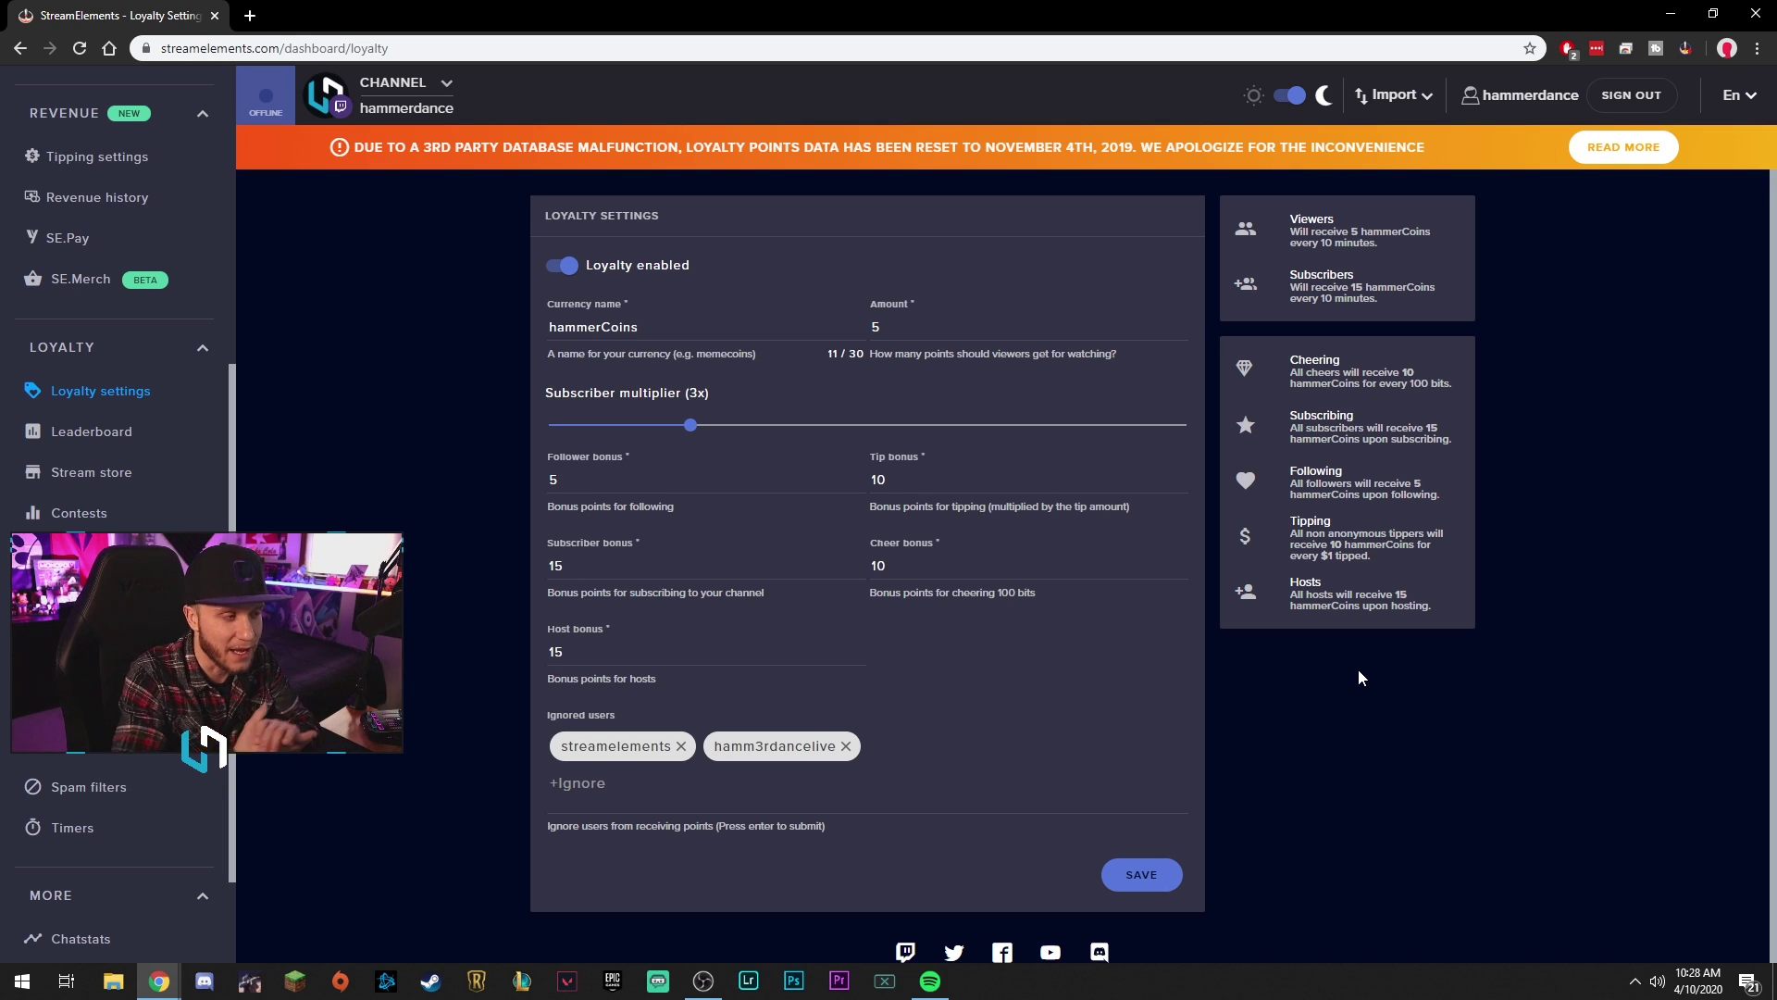
click(562, 266)
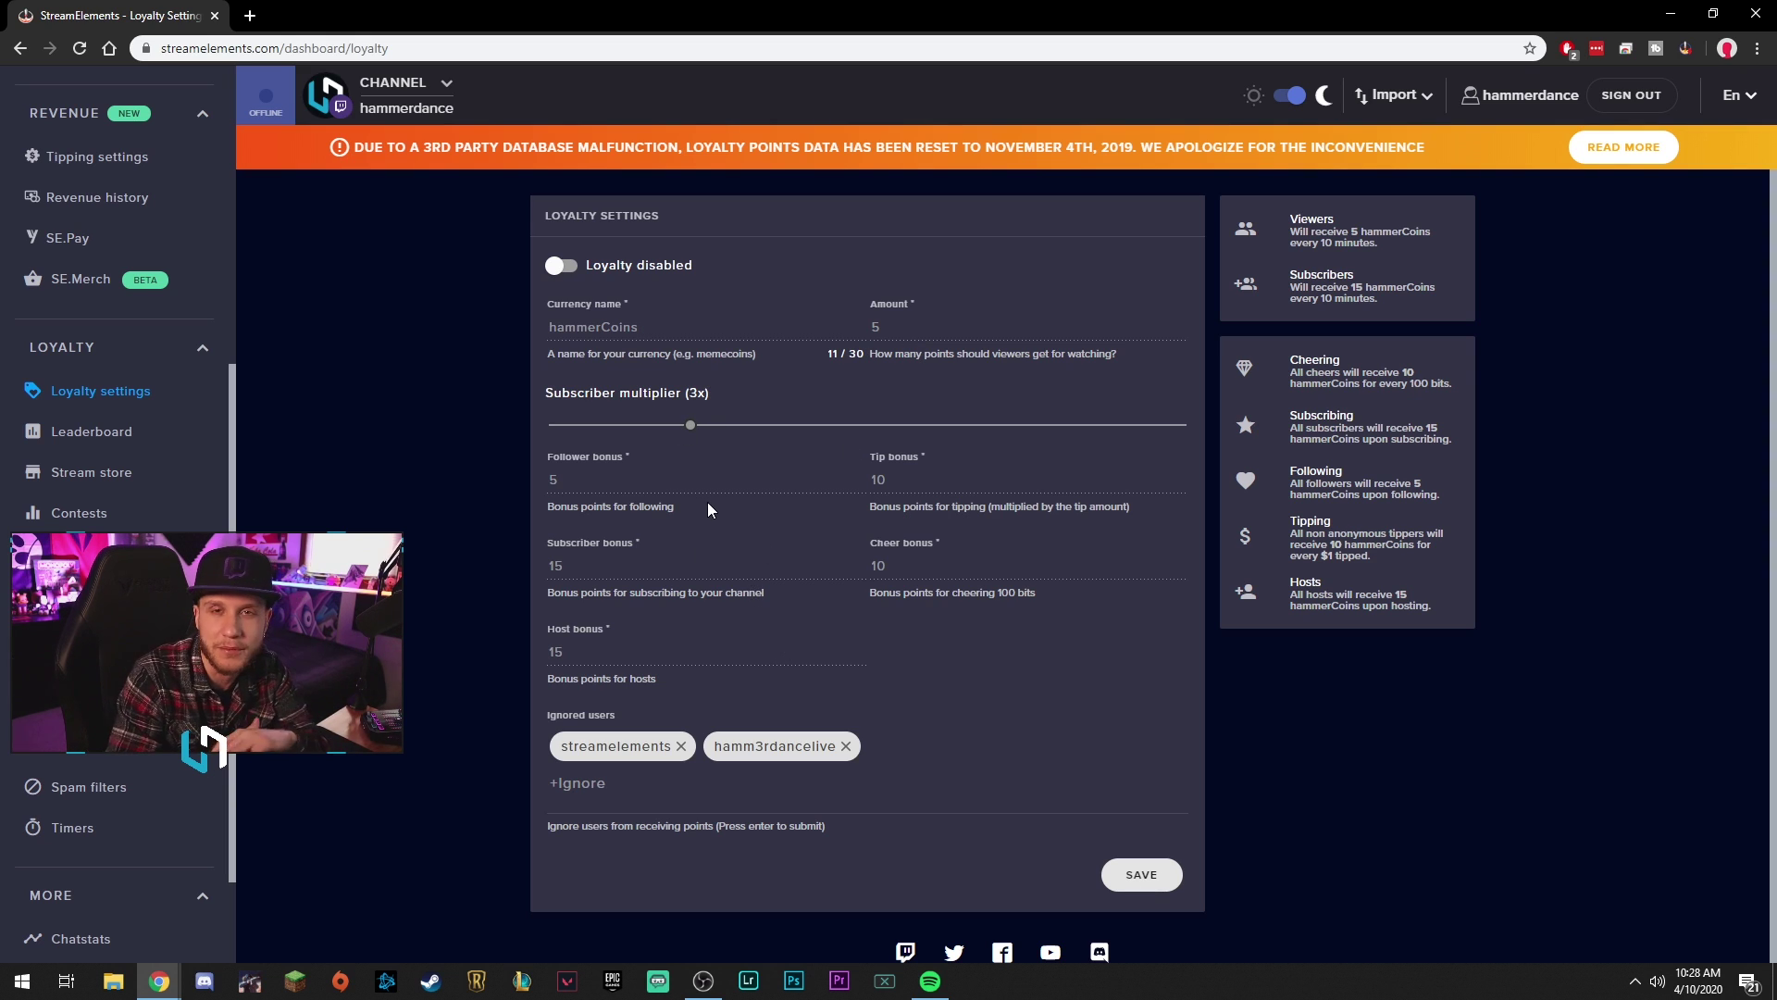
scroll(1003, 614, down, 1)
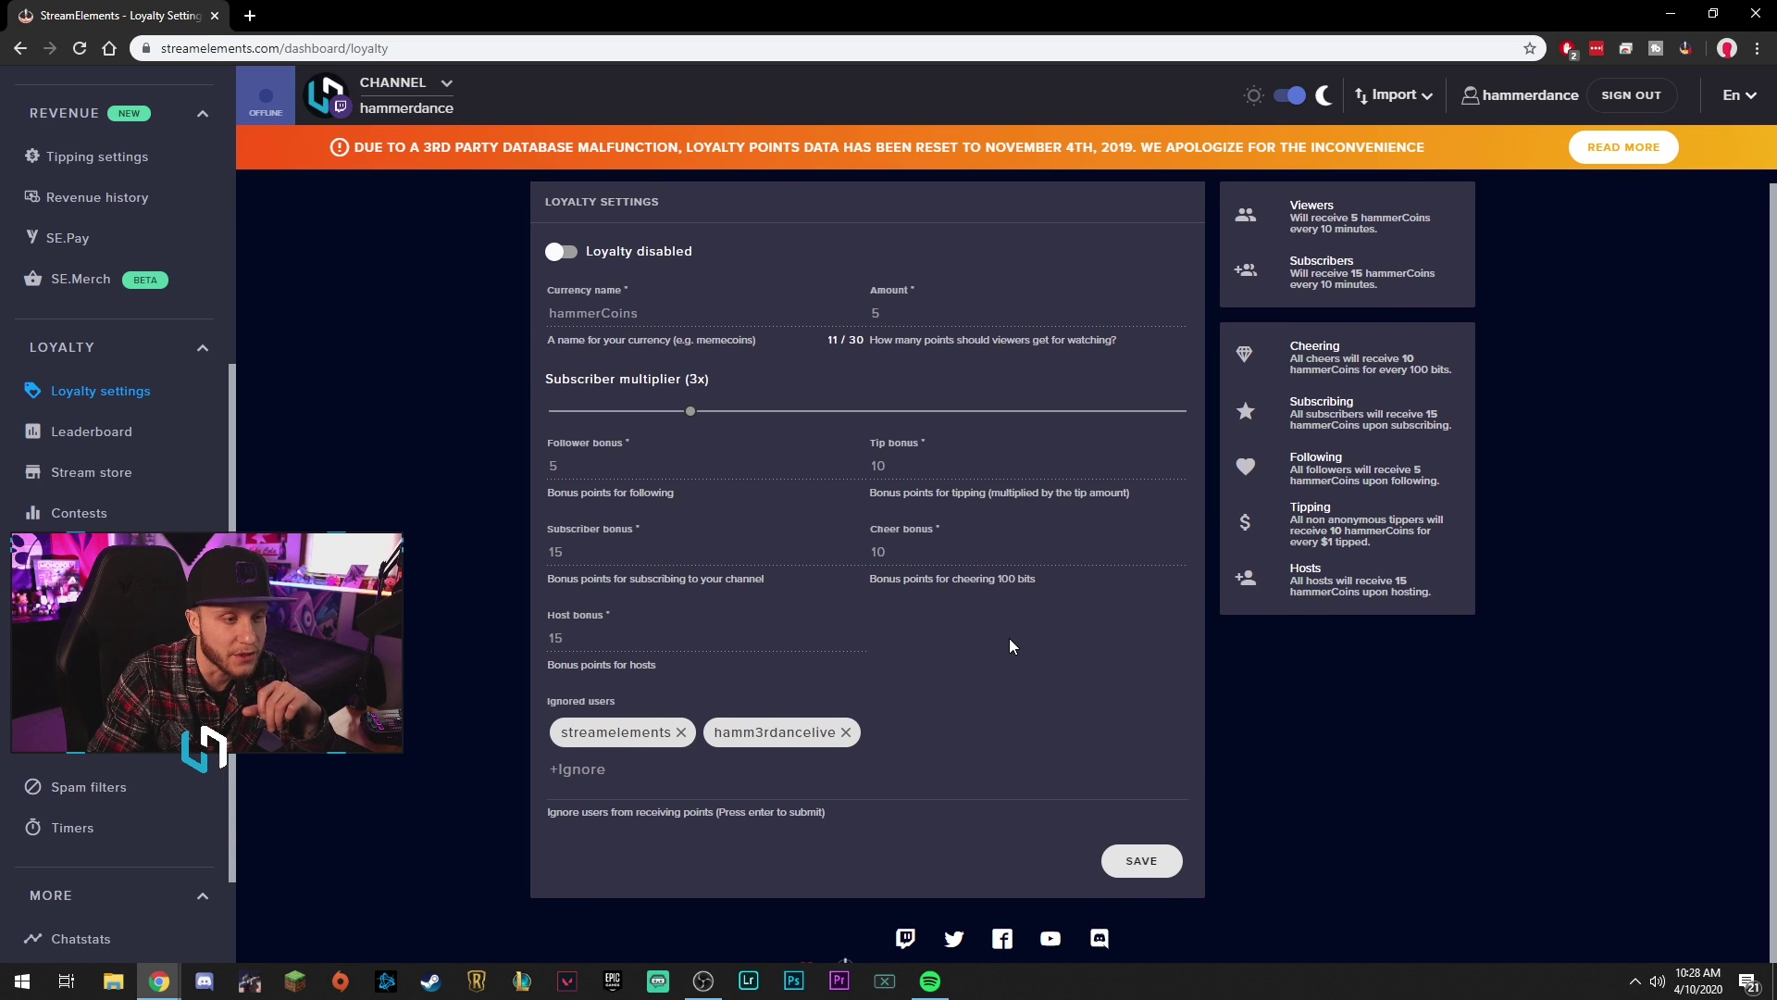
scroll(1009, 637, up, 1)
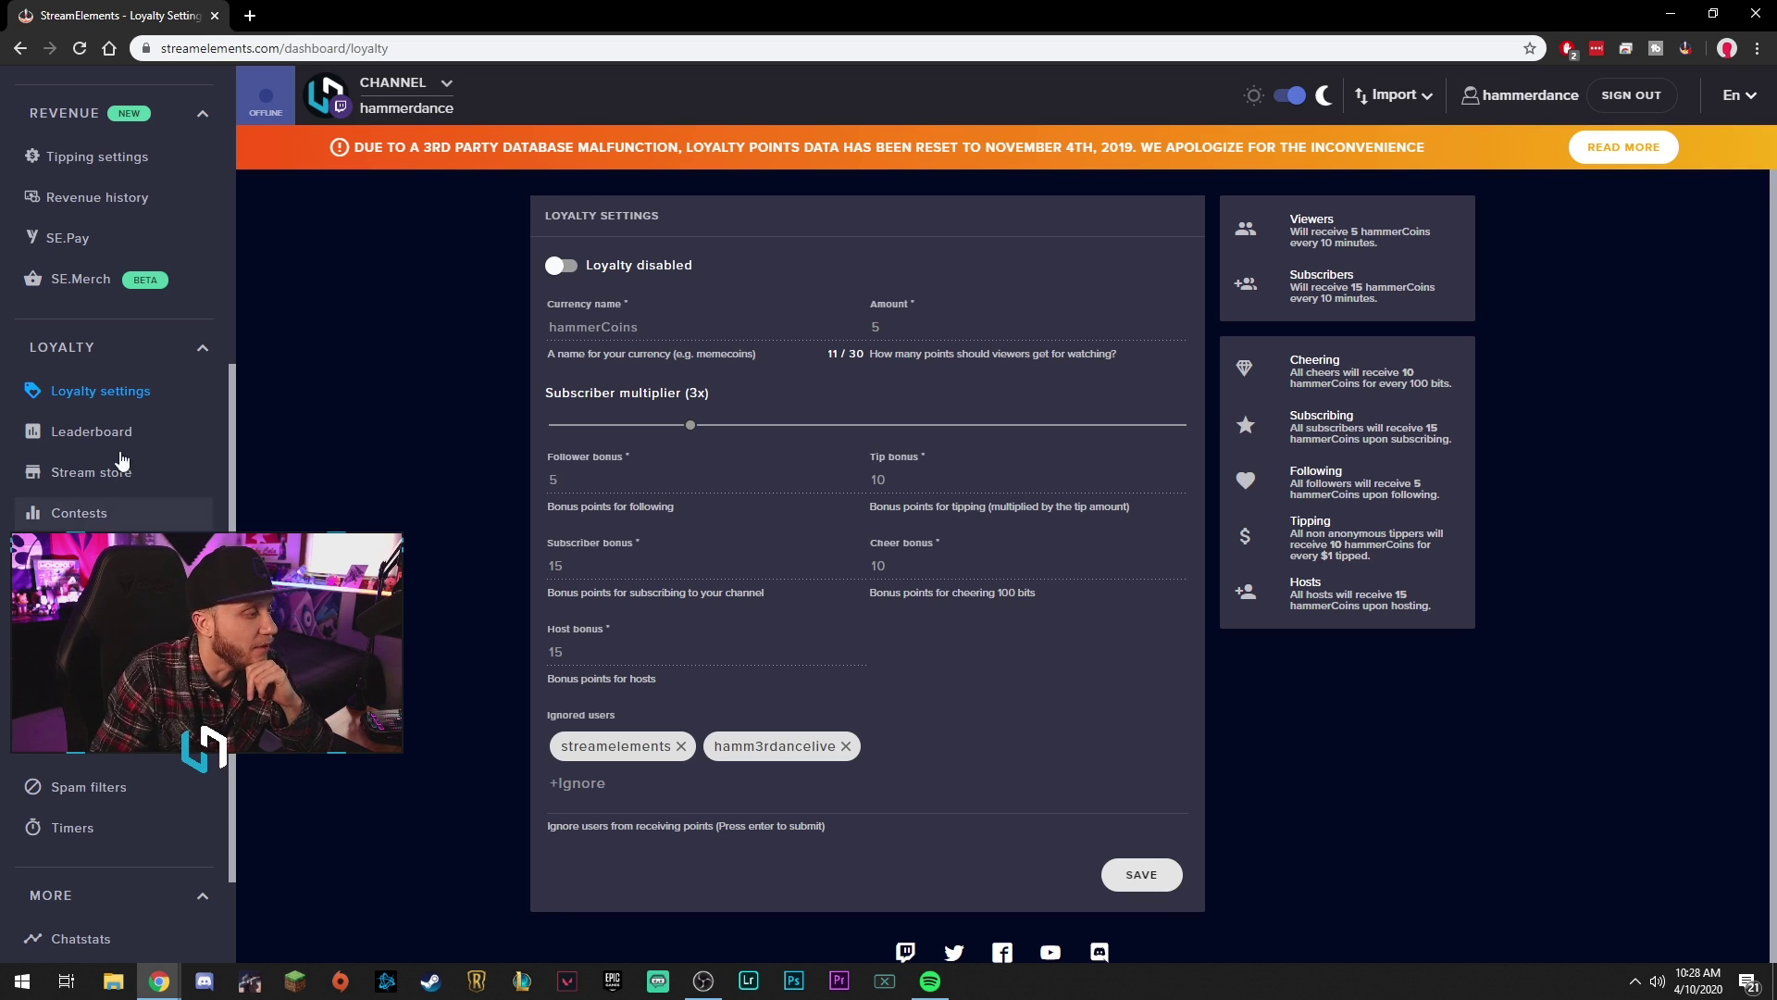
Step: Look over Contests, then view the Giveaways page with its Door Giveaway form
click(83, 512)
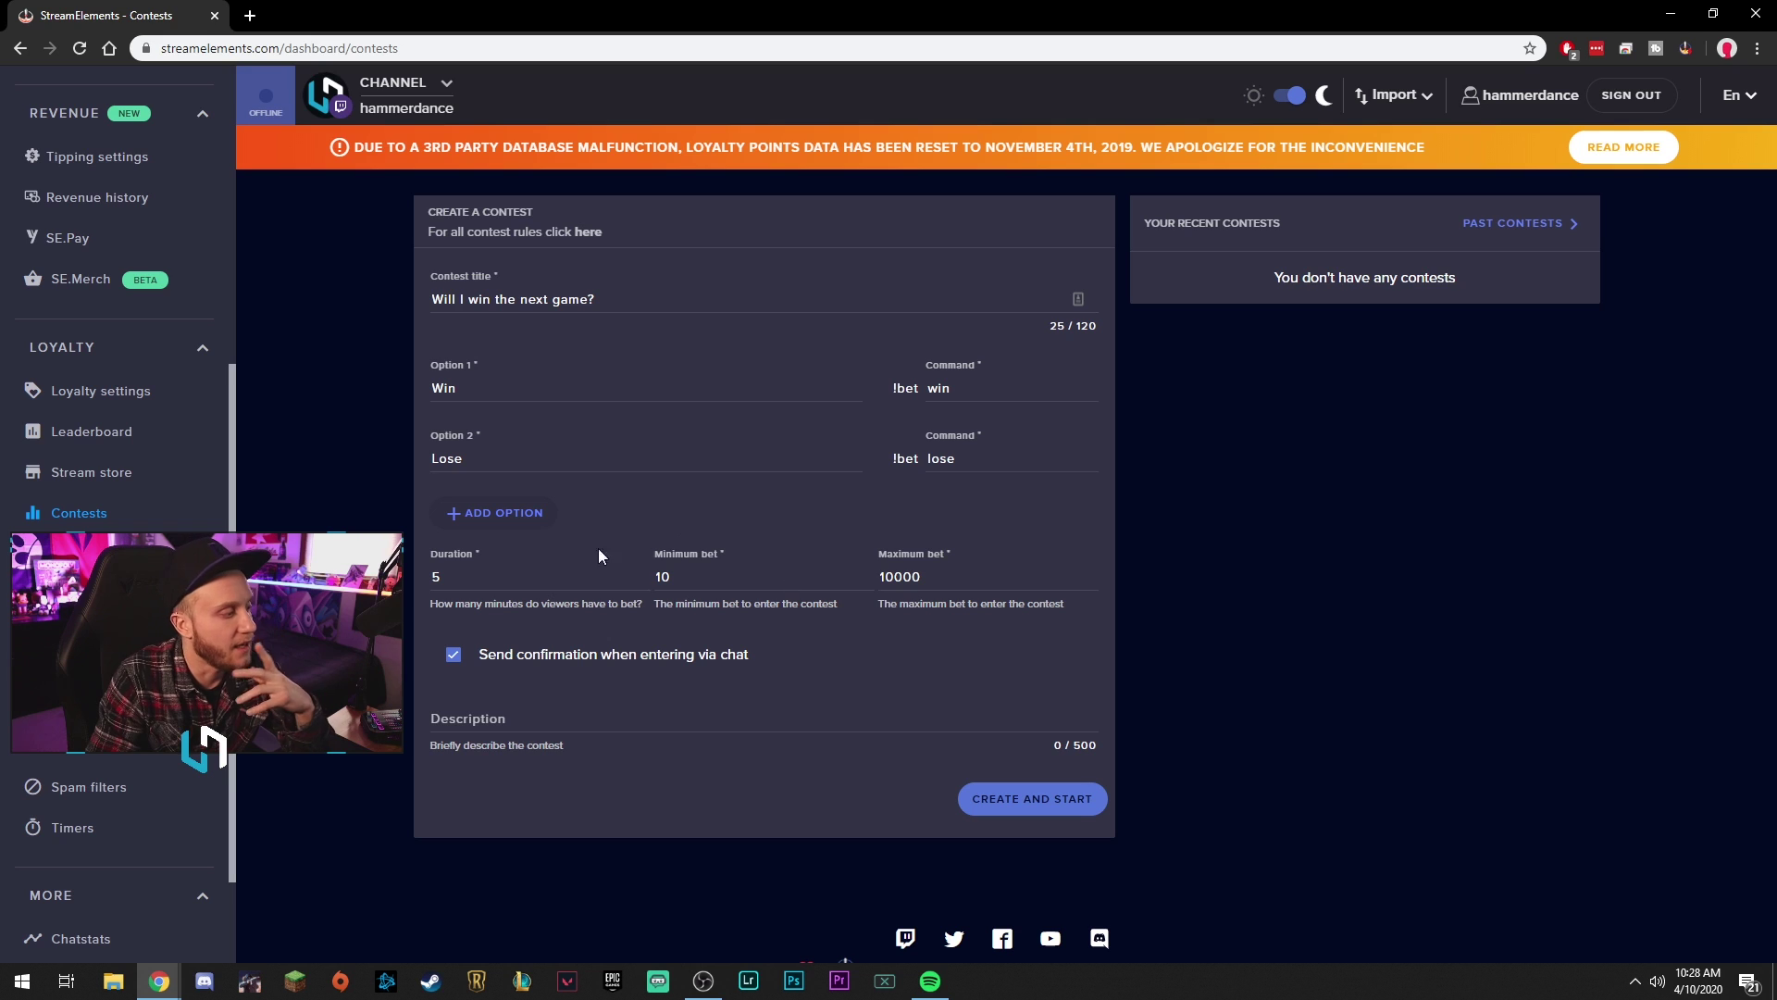
click(83, 554)
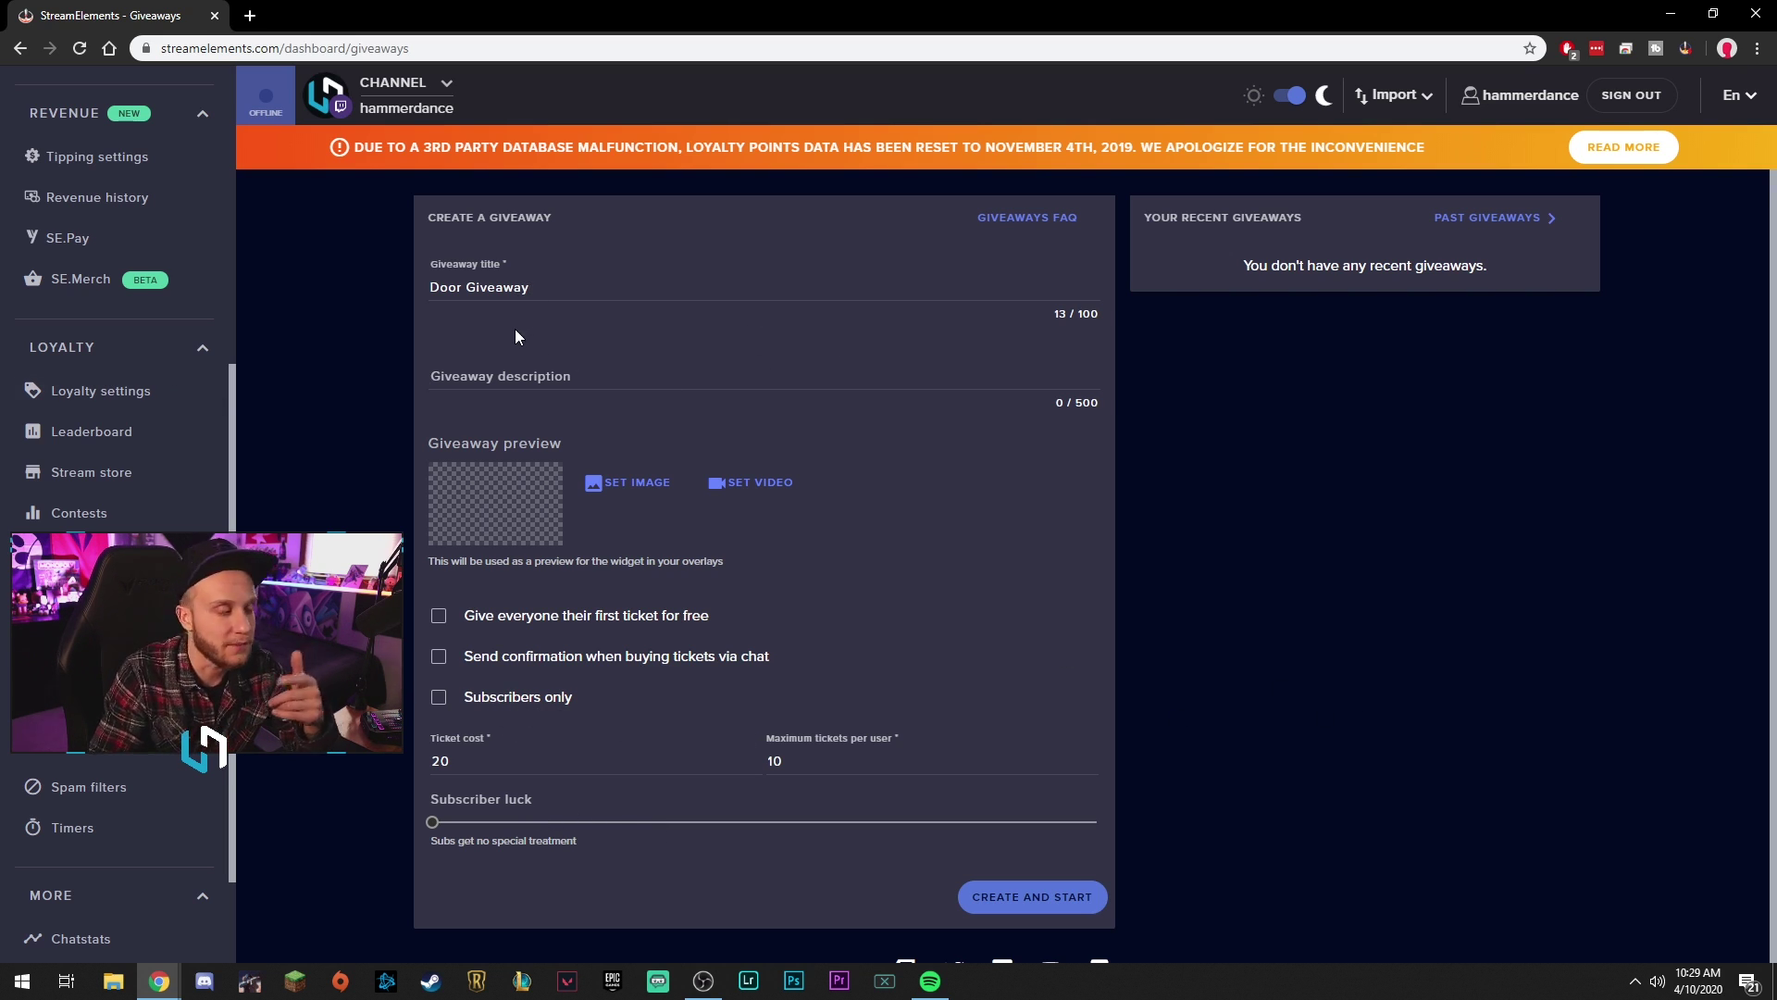
Step: Browse the Bot Modules list, where Chat alerts and Live Announcements are enabled
scroll(111, 519, down, 2)
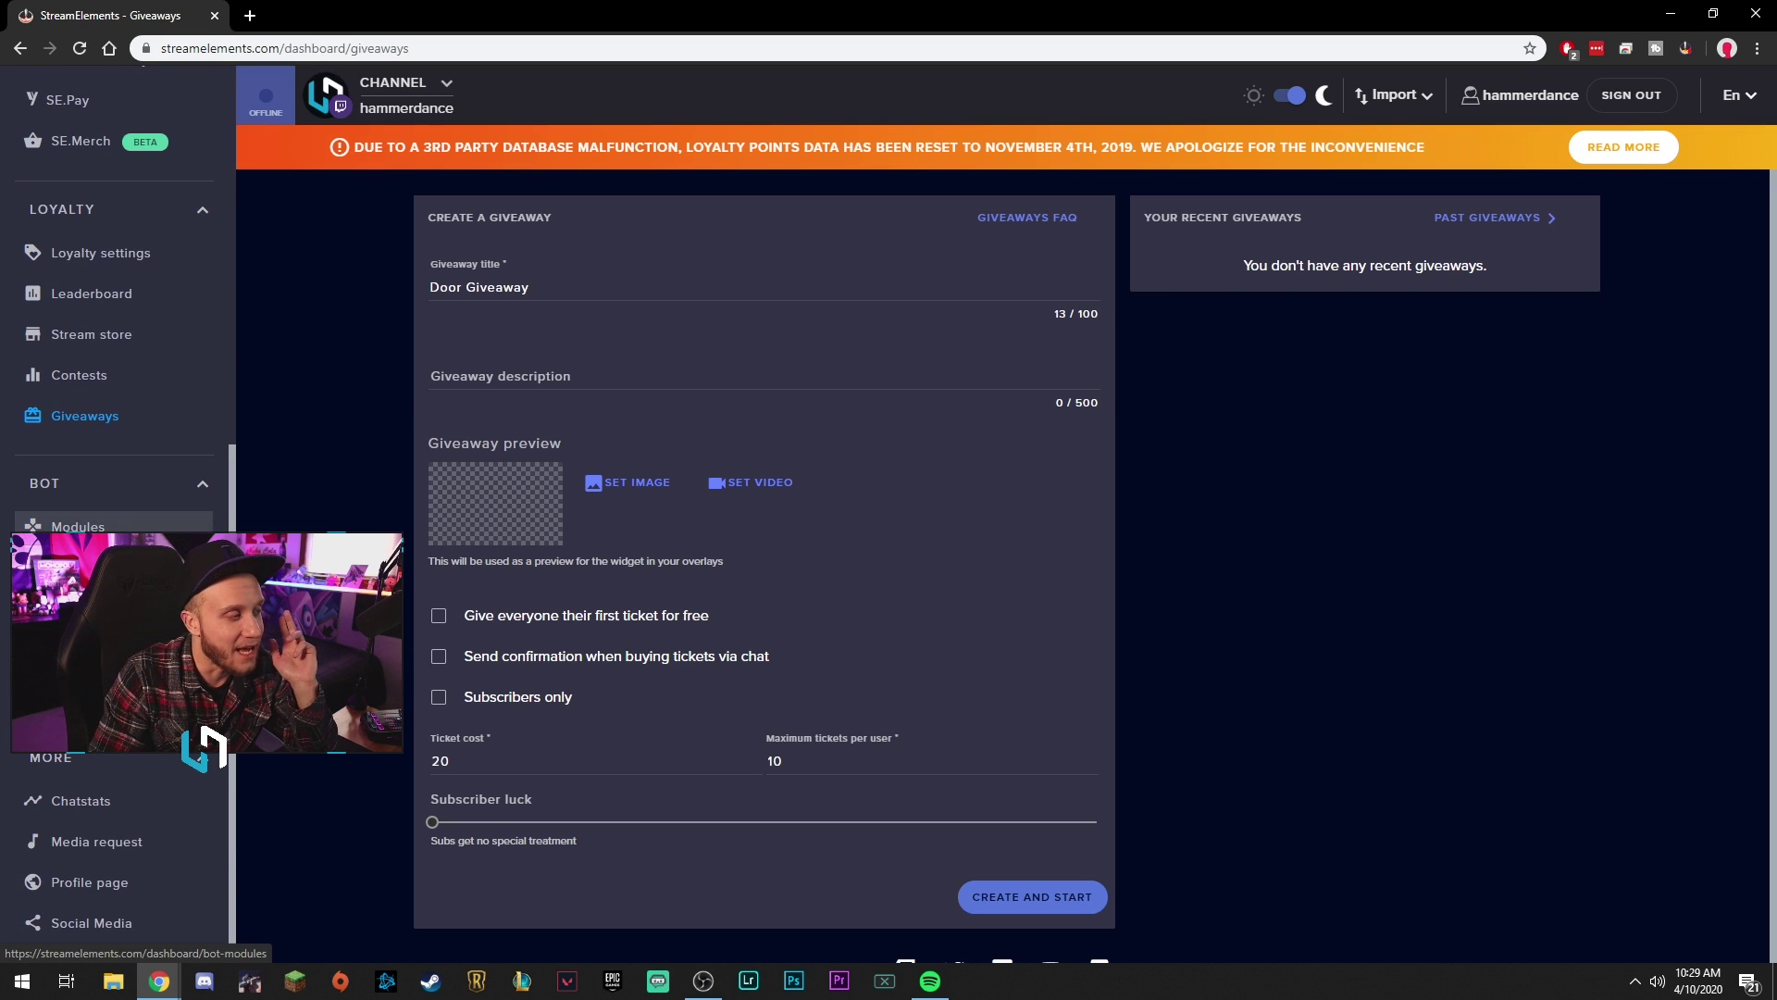
click(74, 525)
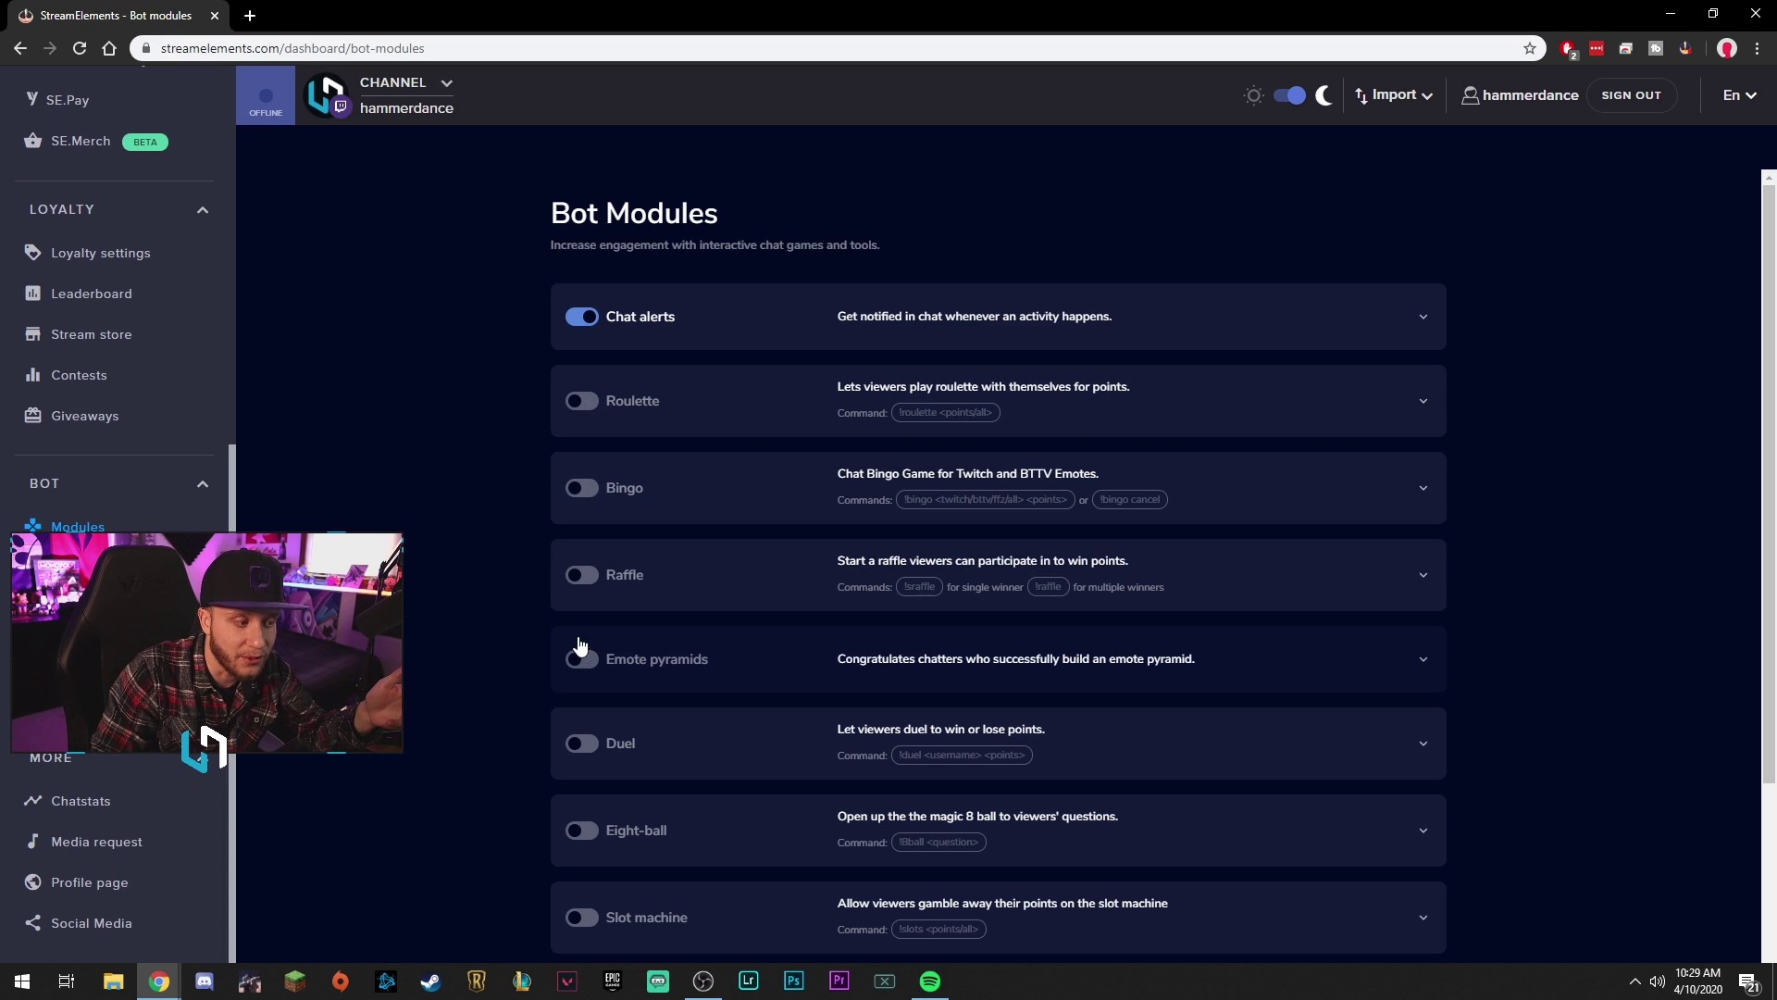
scroll(657, 699, down, 3)
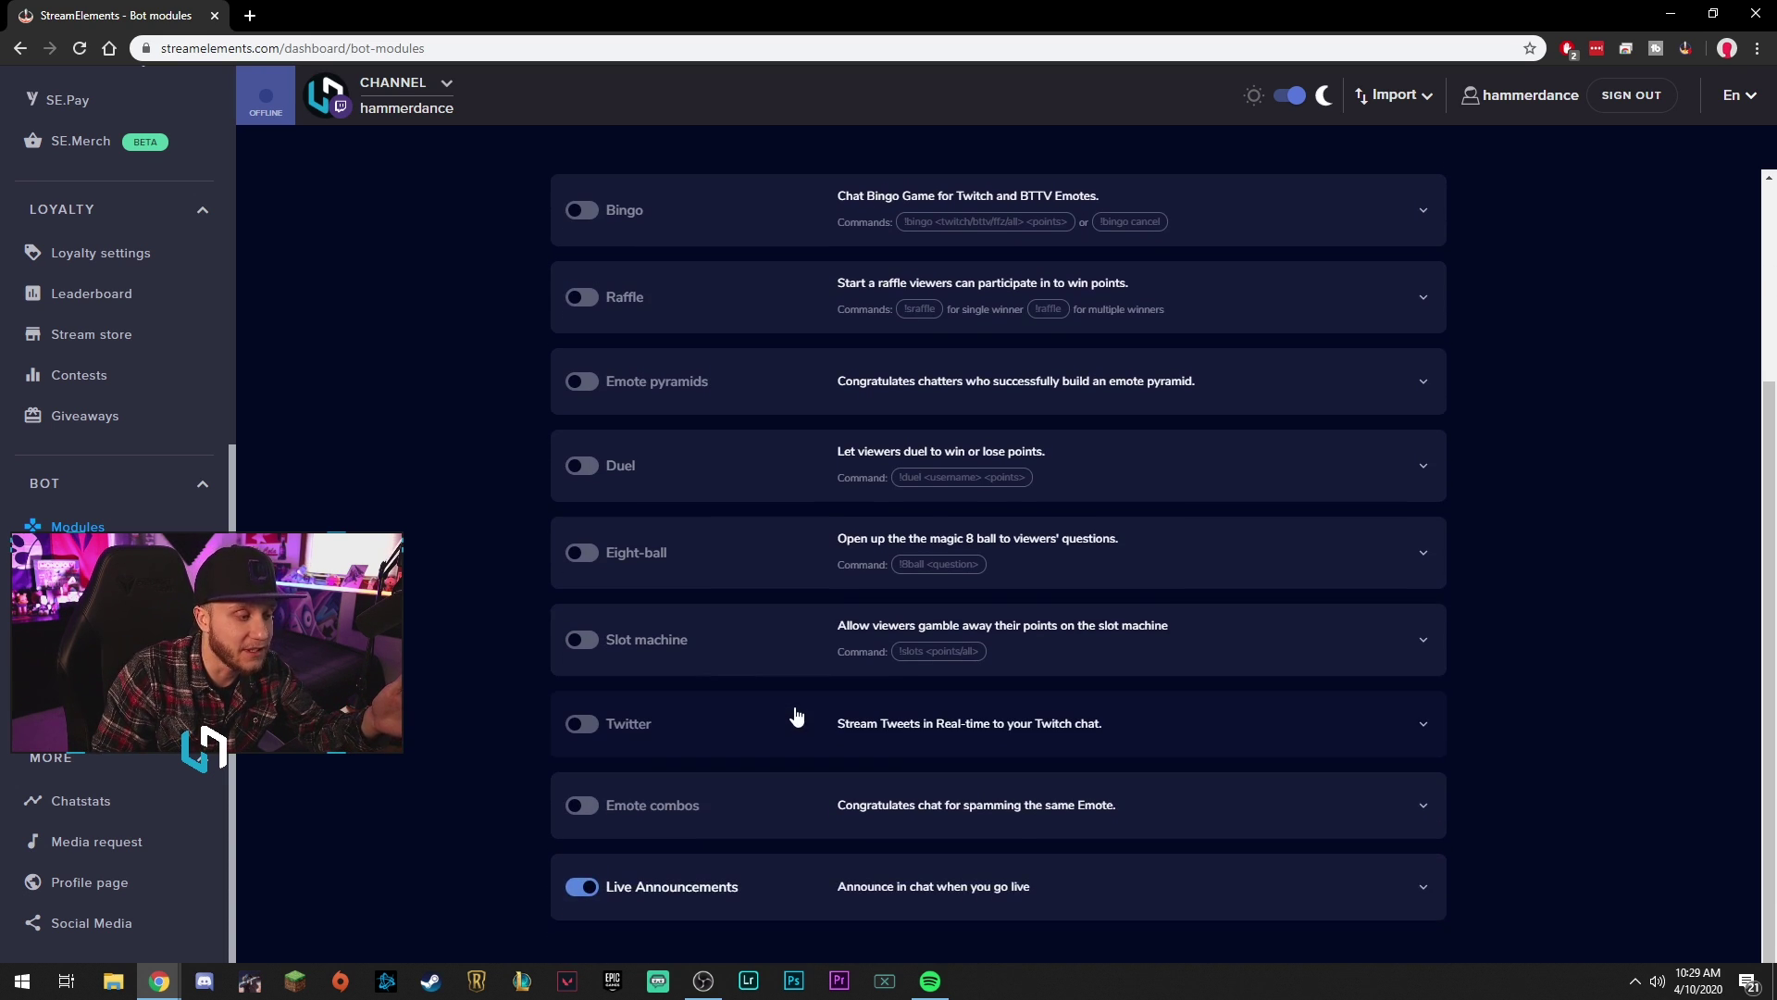
scroll(1098, 746, up, 1)
scroll(1098, 746, up, 3)
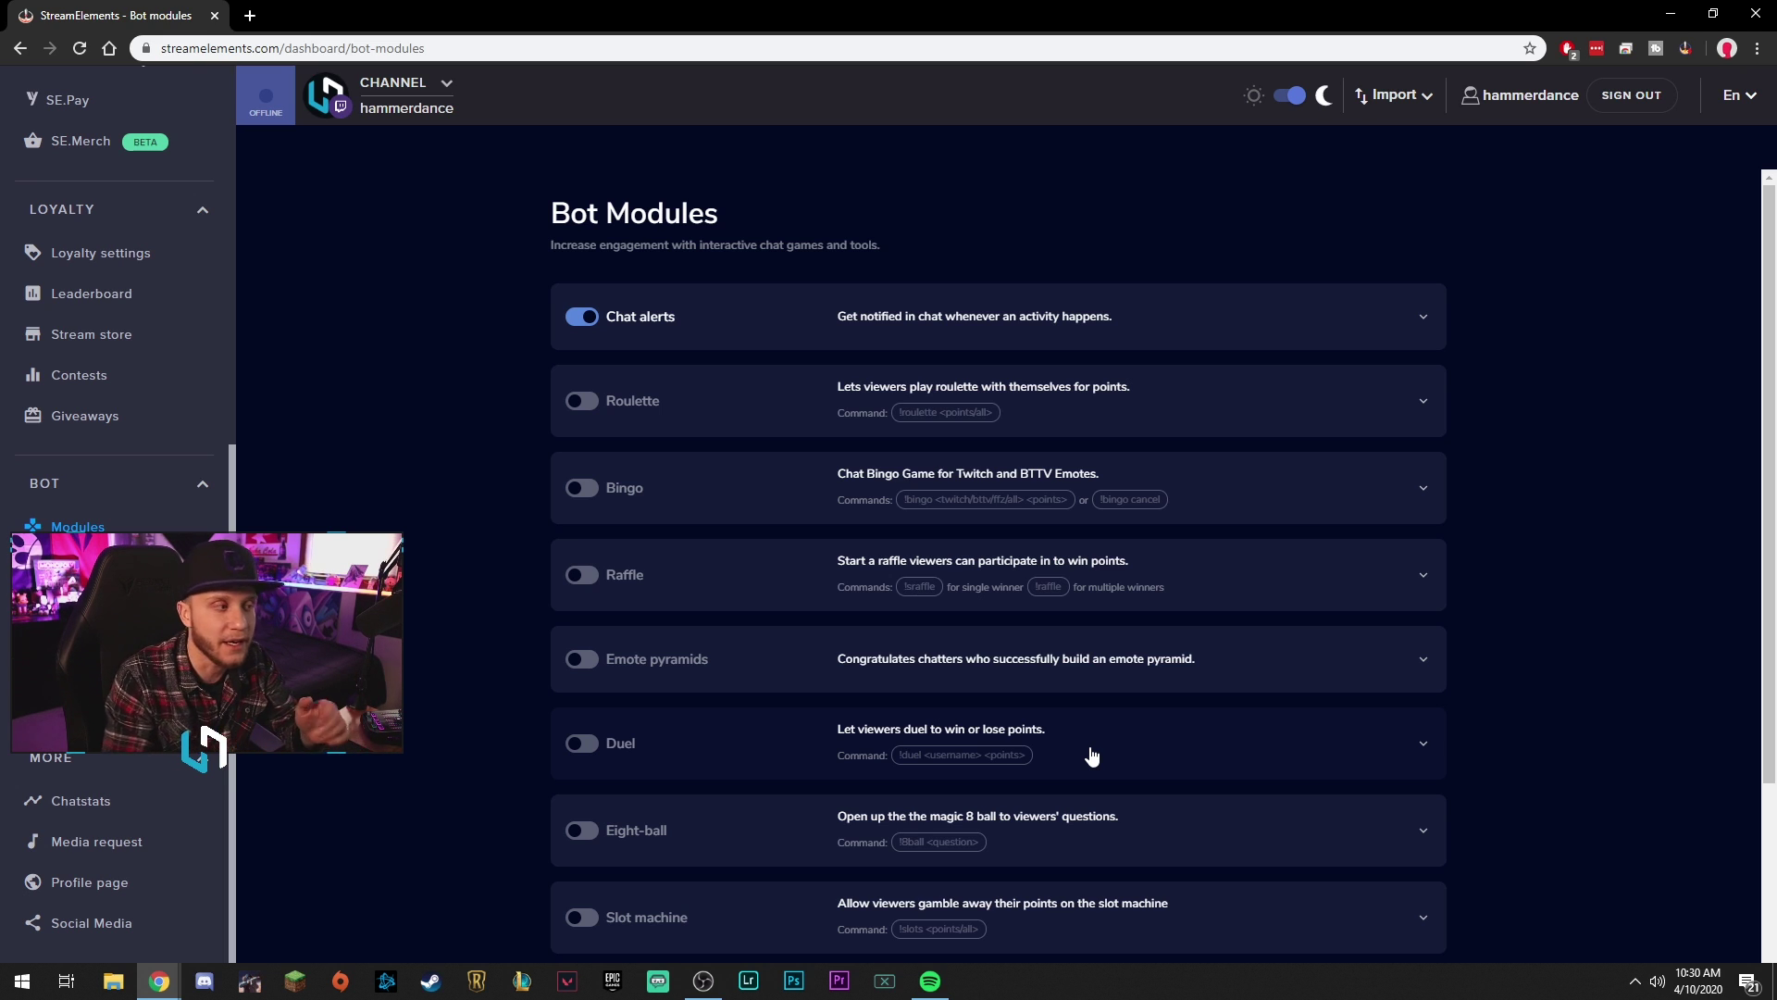
Step: Enable Link Protection and Banned Words in Spam filters, then open the Banned Words groups editor
click(83, 567)
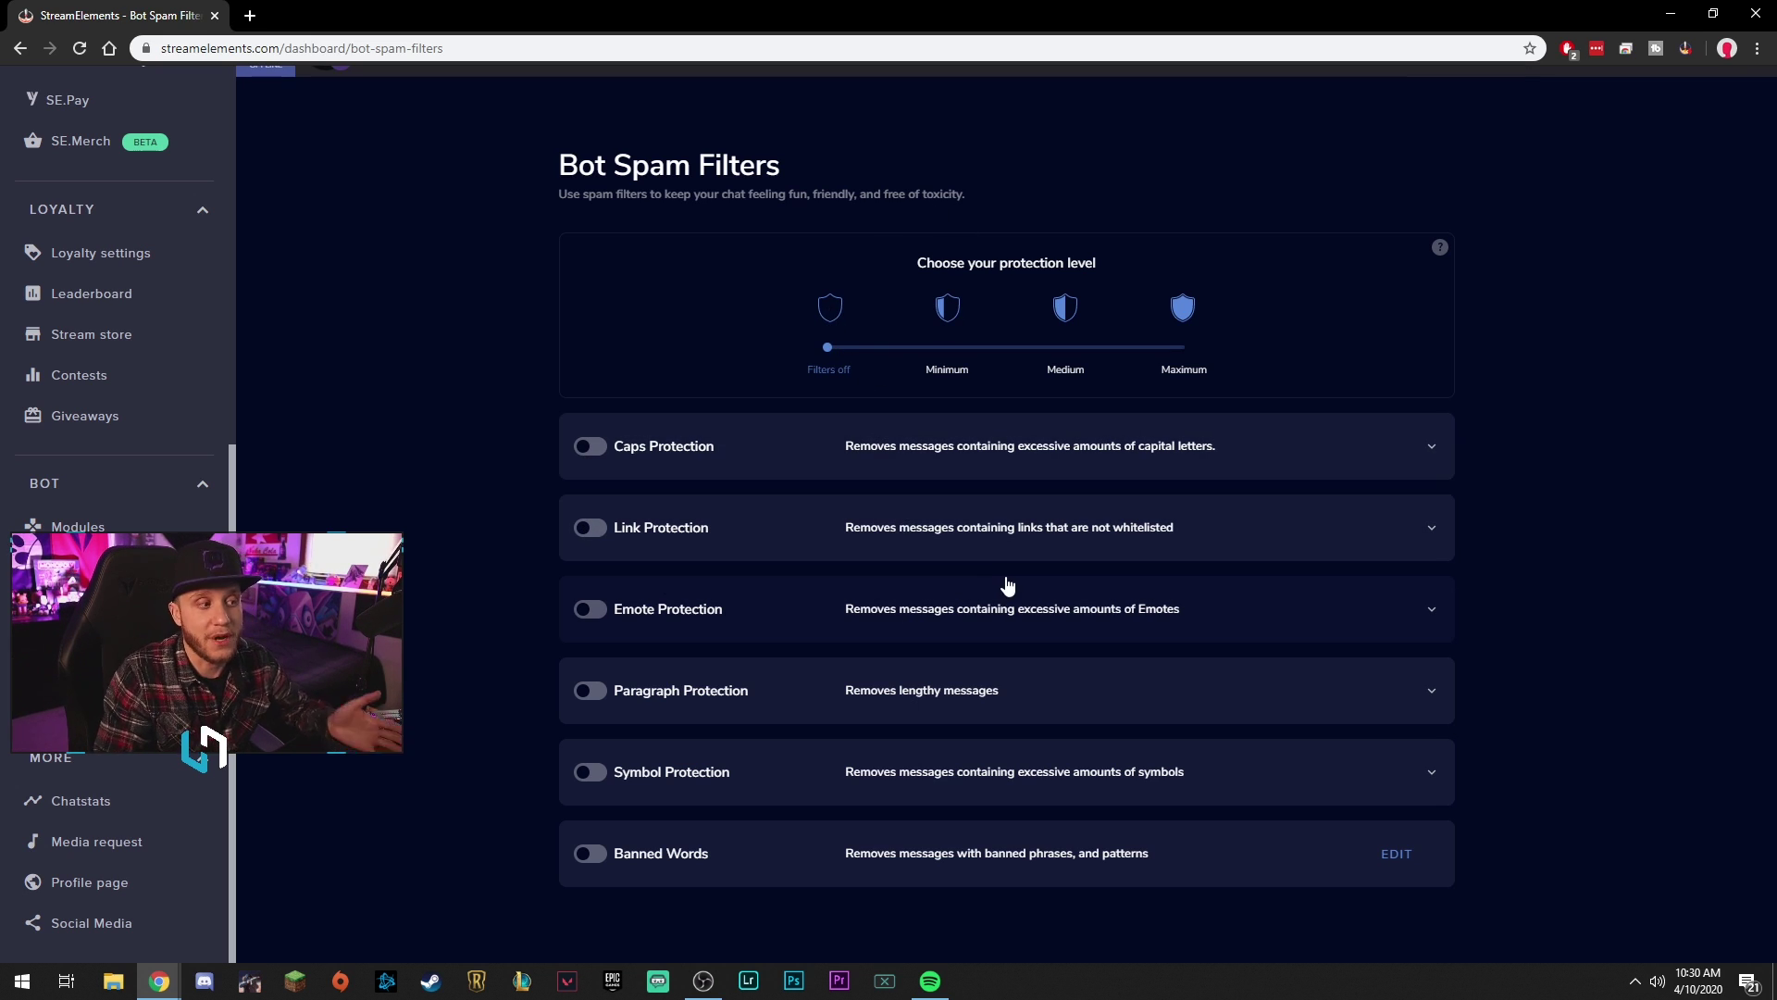
click(596, 529)
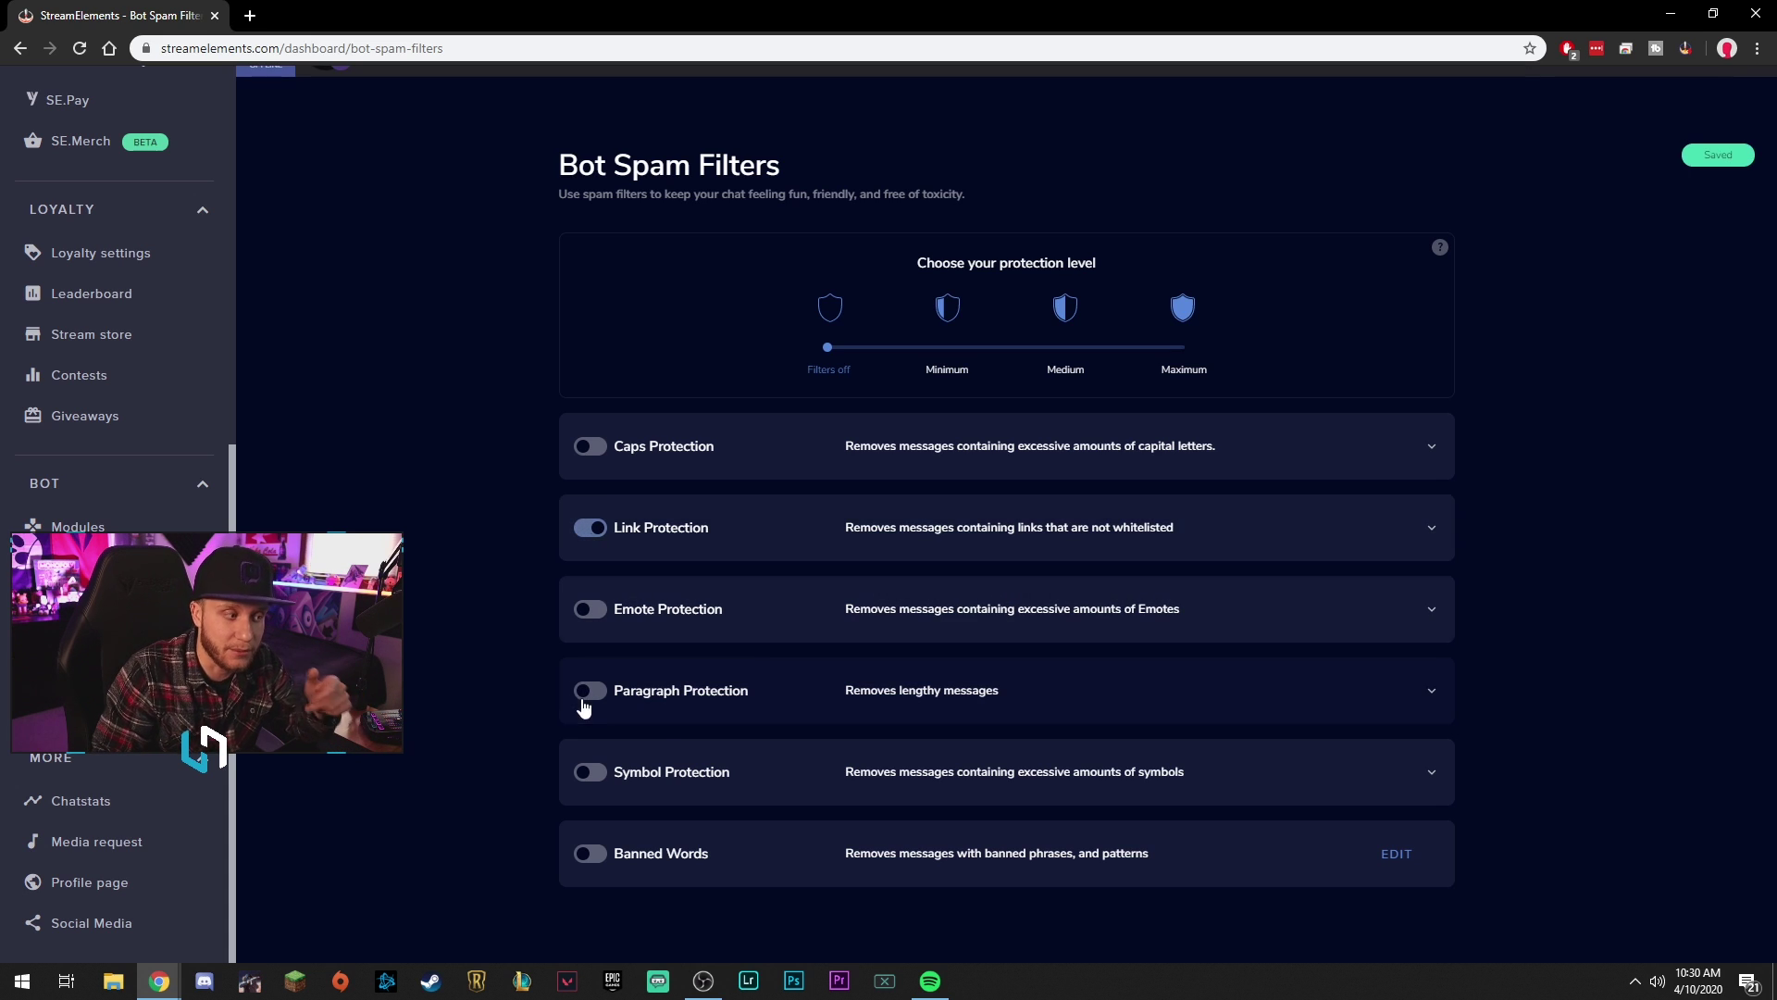
click(590, 852)
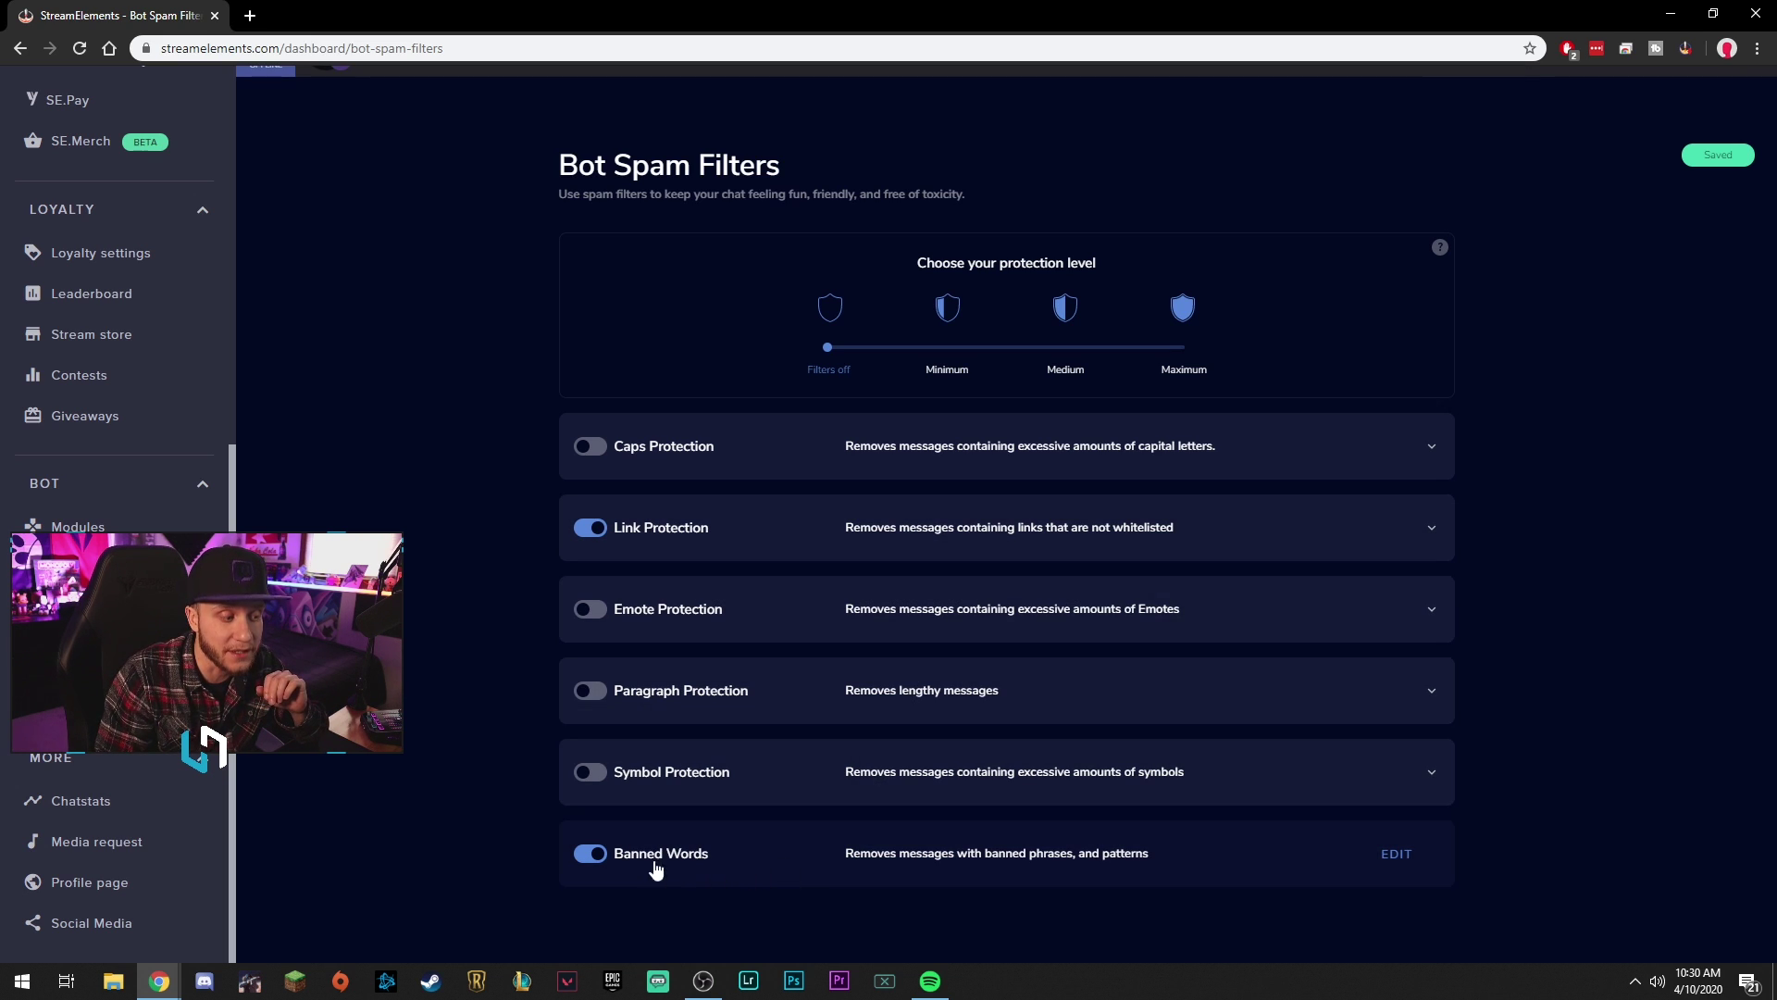
click(1395, 854)
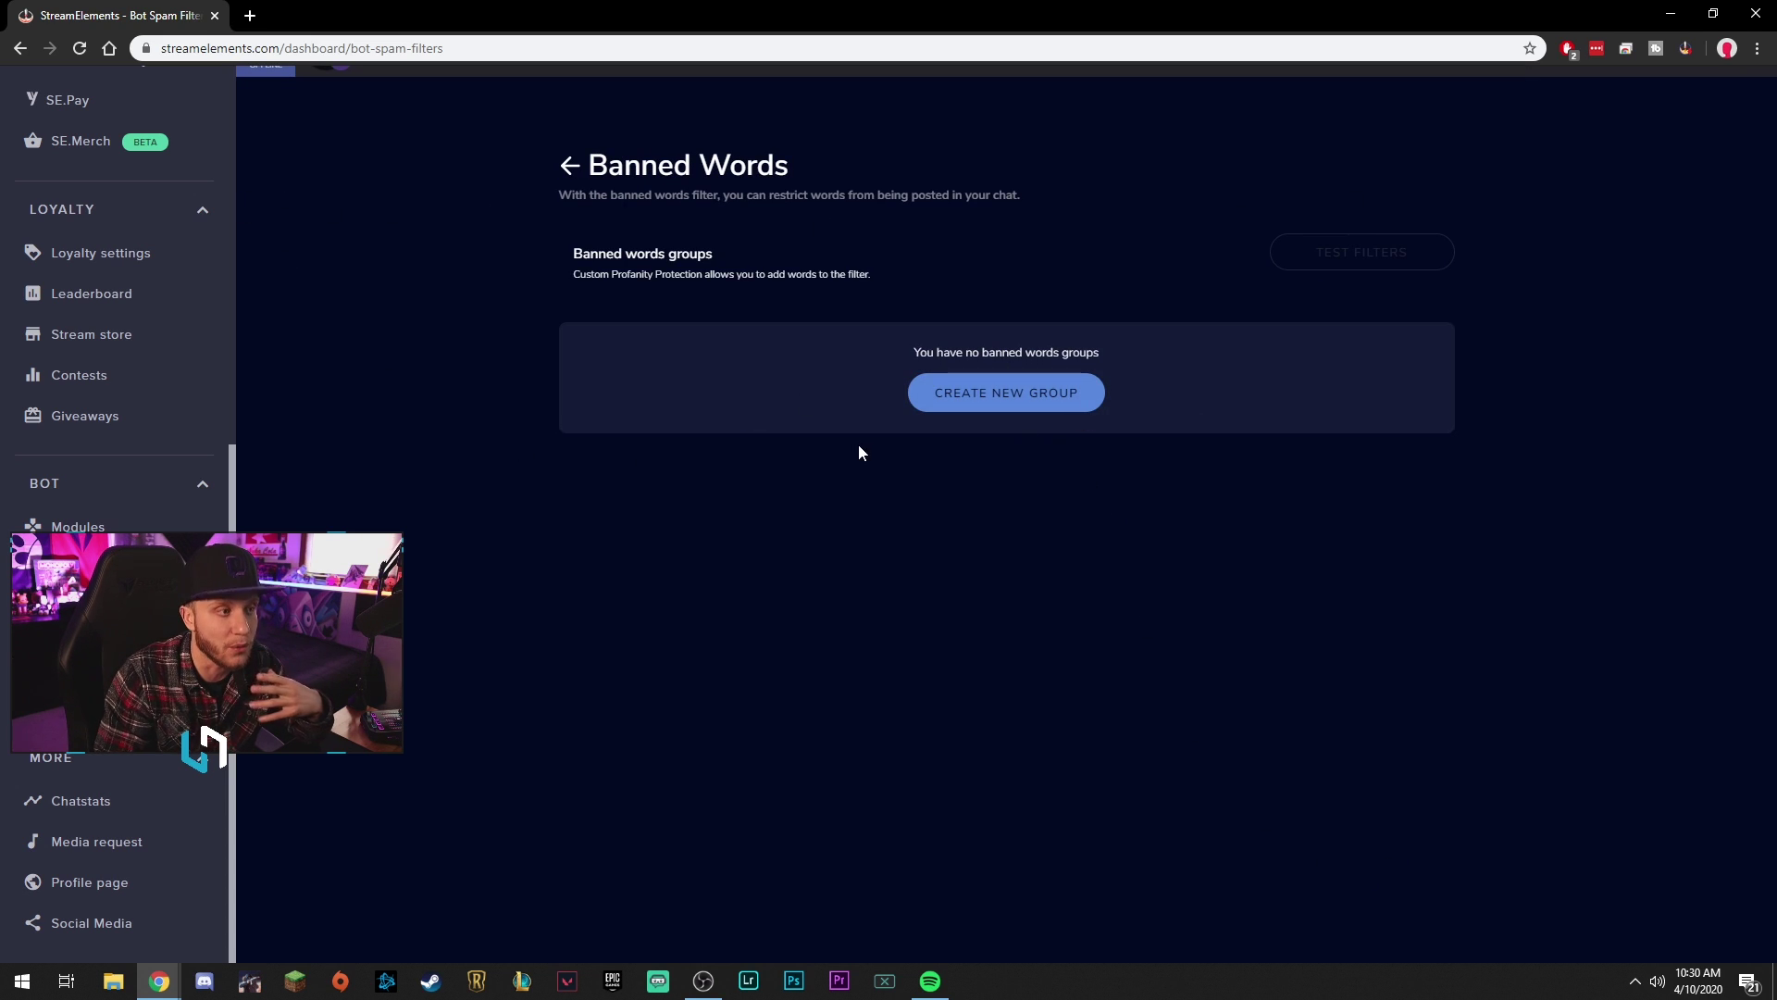
Step: Add a bot timer 'Remember to Follow!' whose message reminds viewers to hit the follow button
click(74, 607)
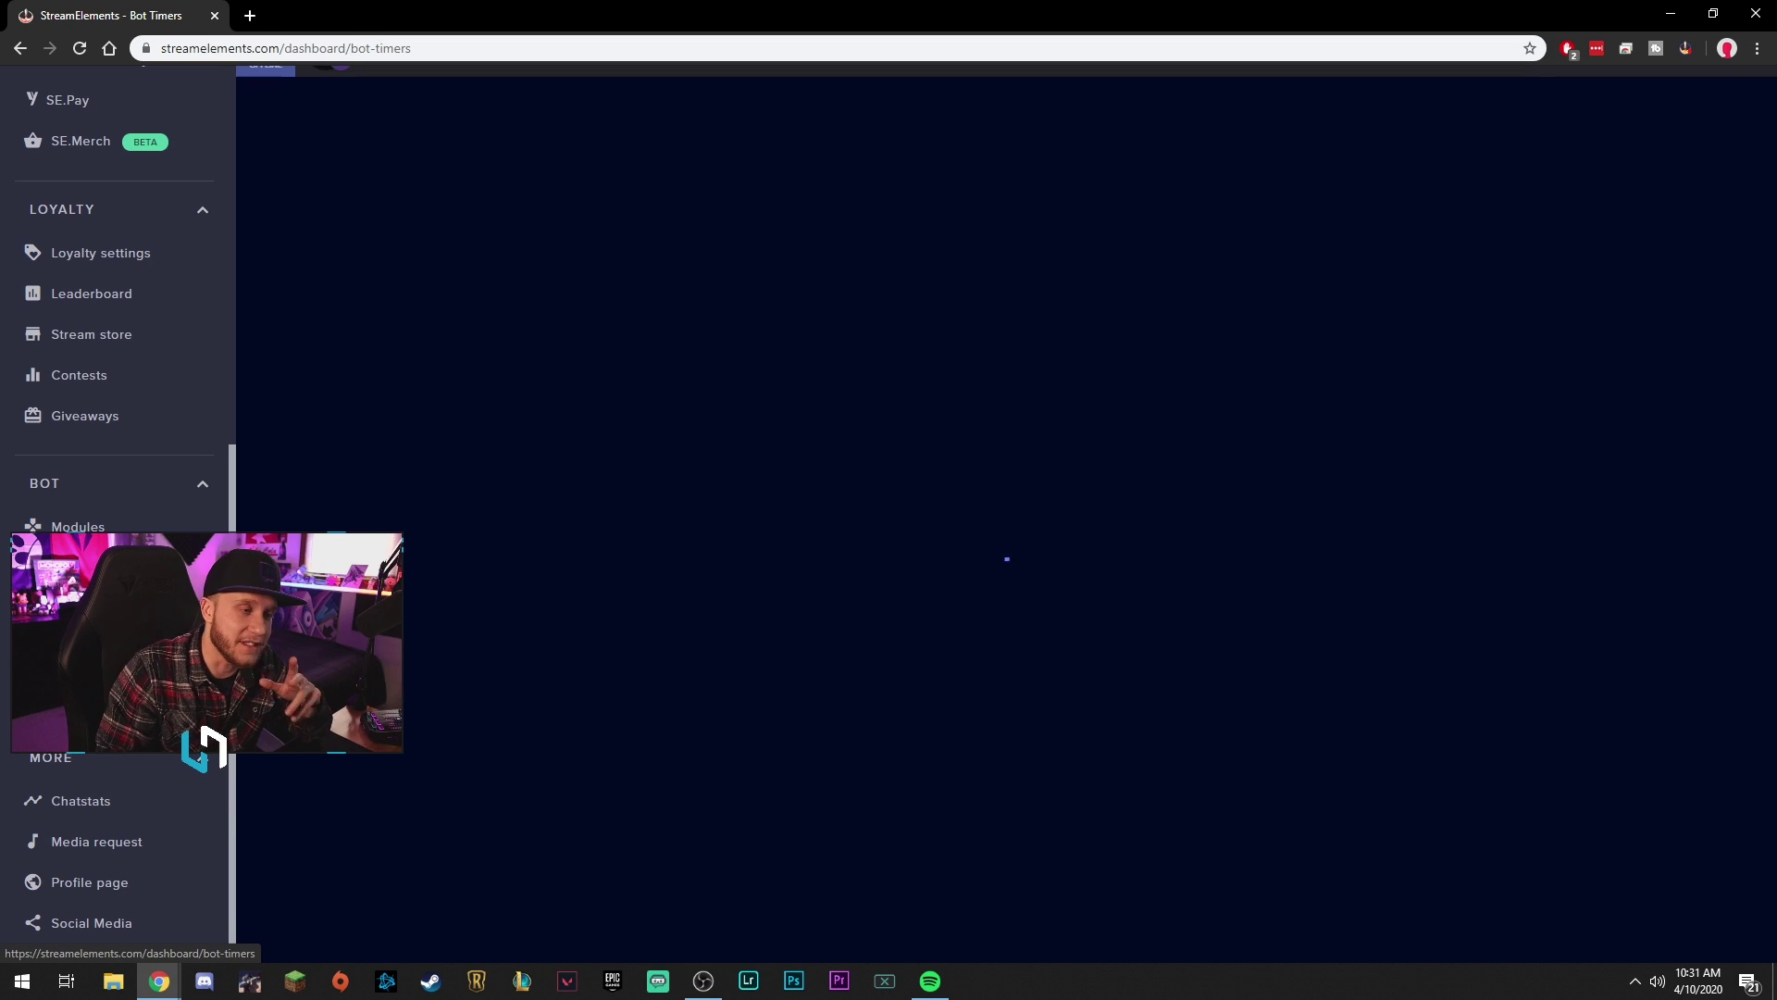
click(1388, 267)
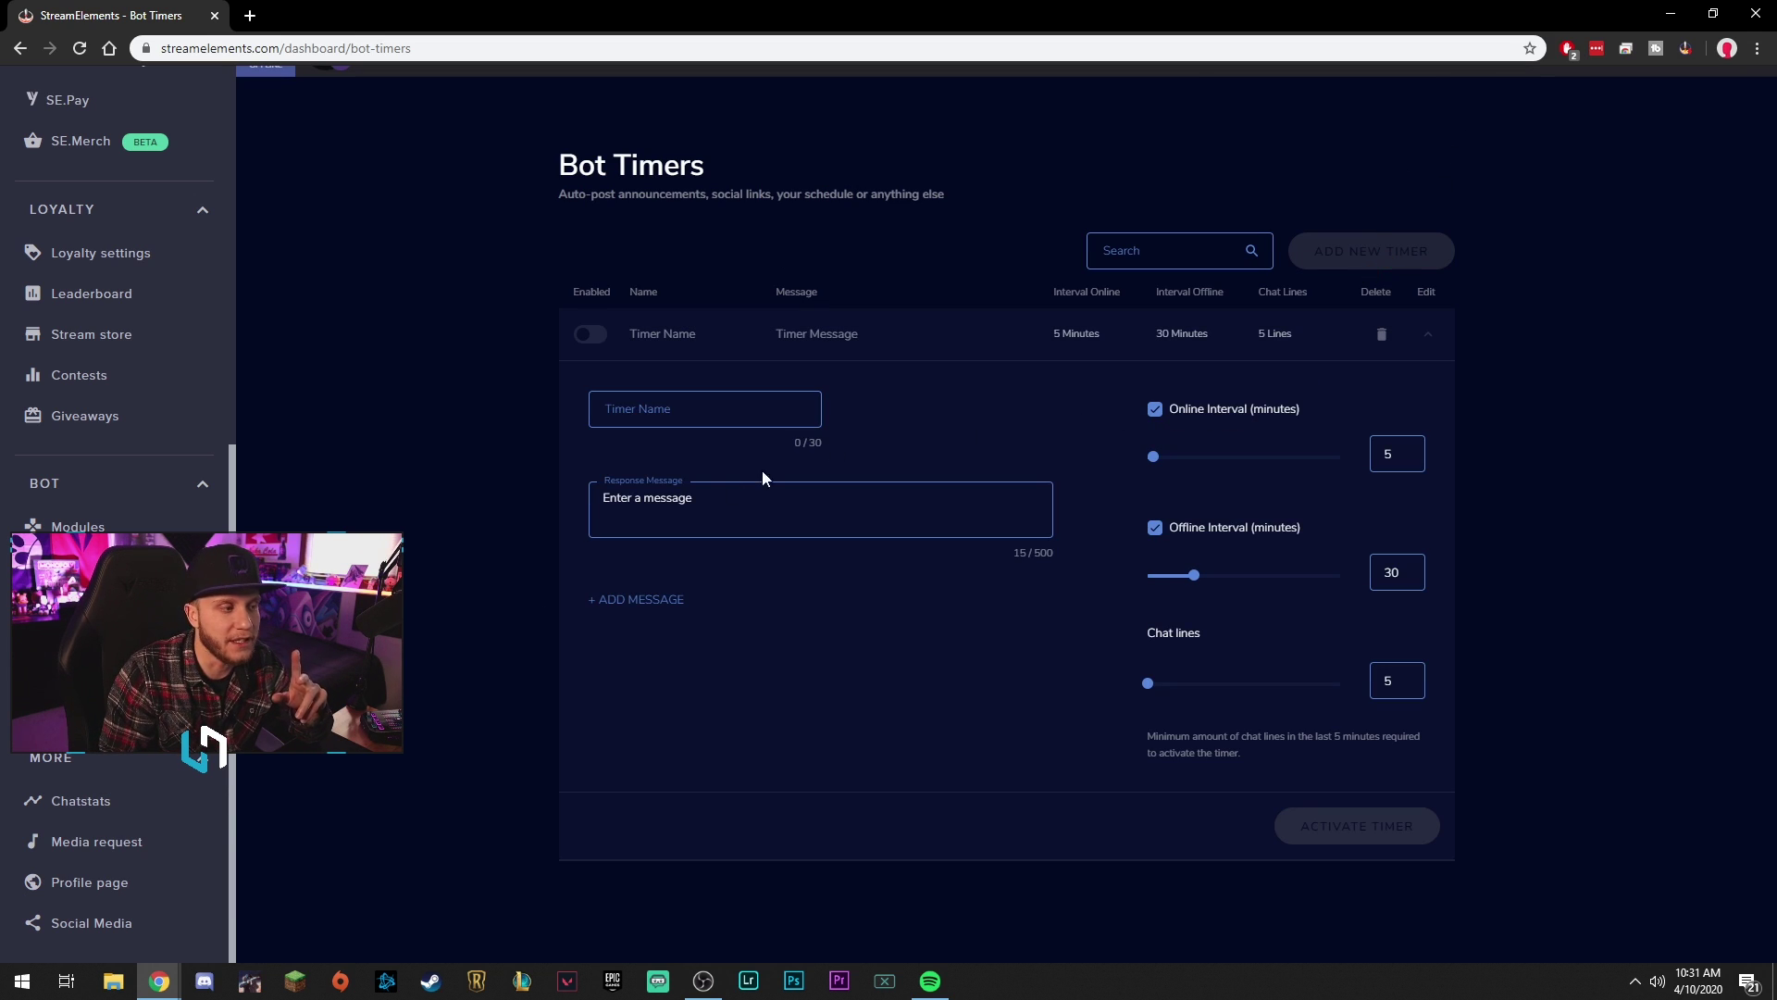
click(767, 527)
key(shift+Tab)
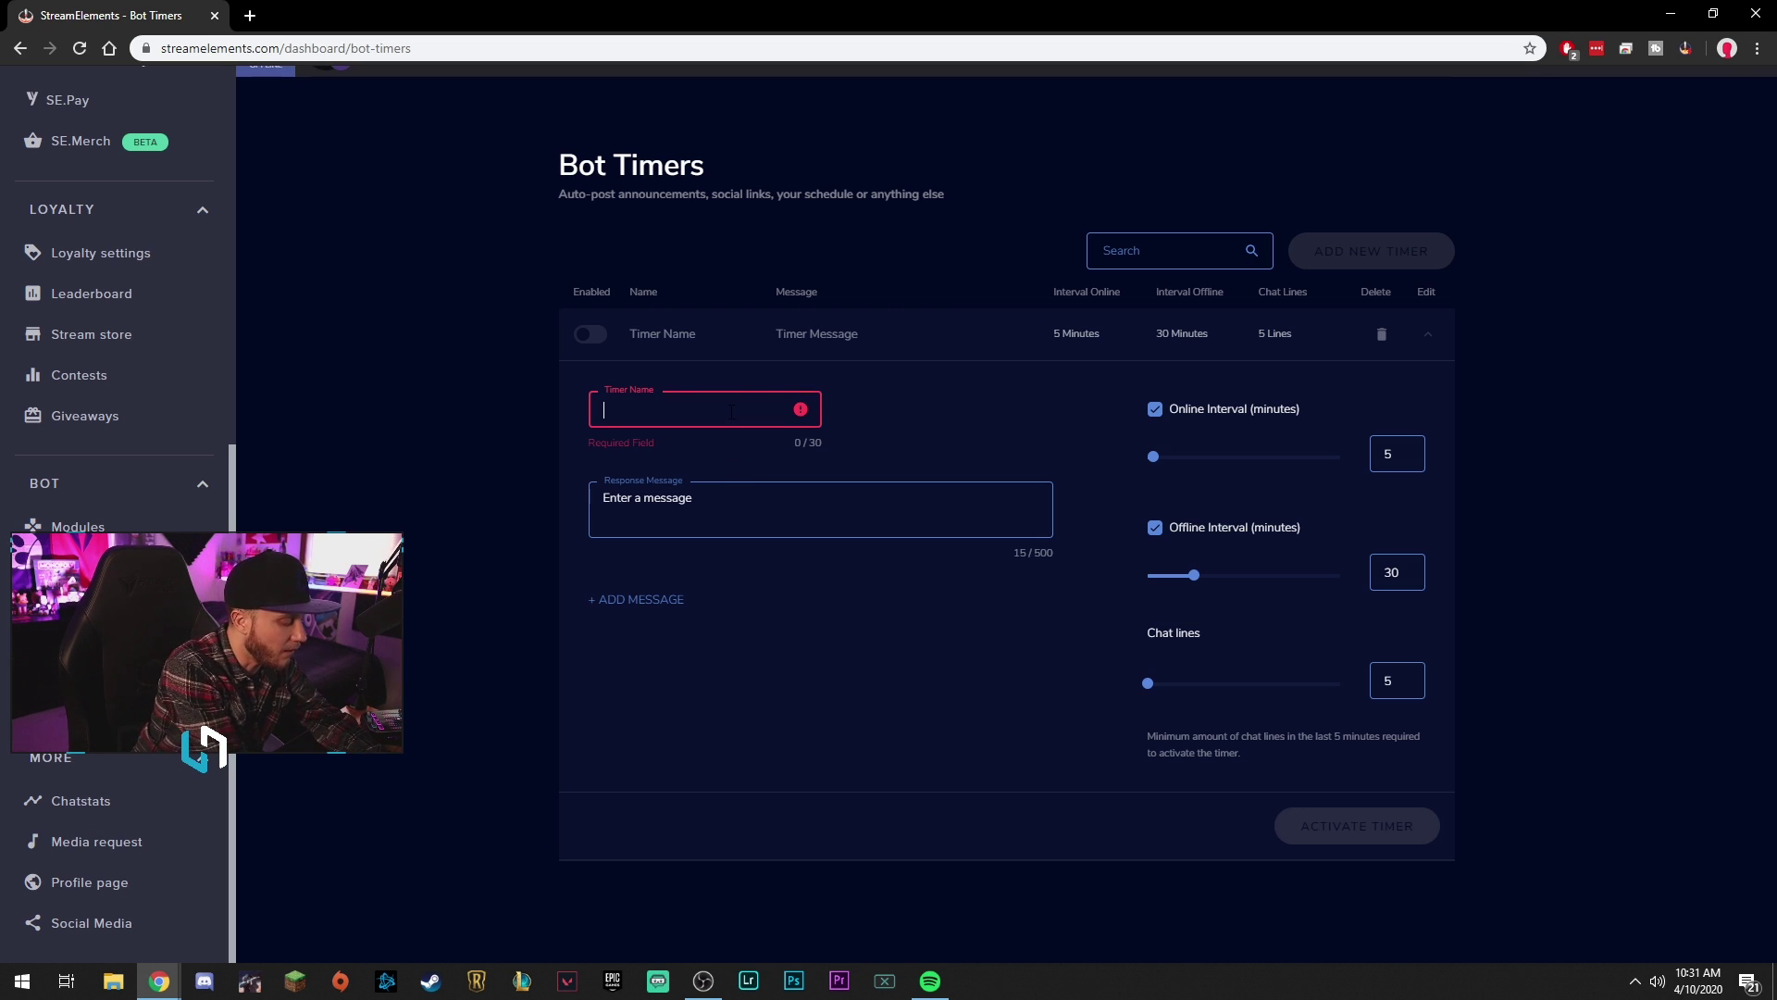
text(Remember to Follow!)
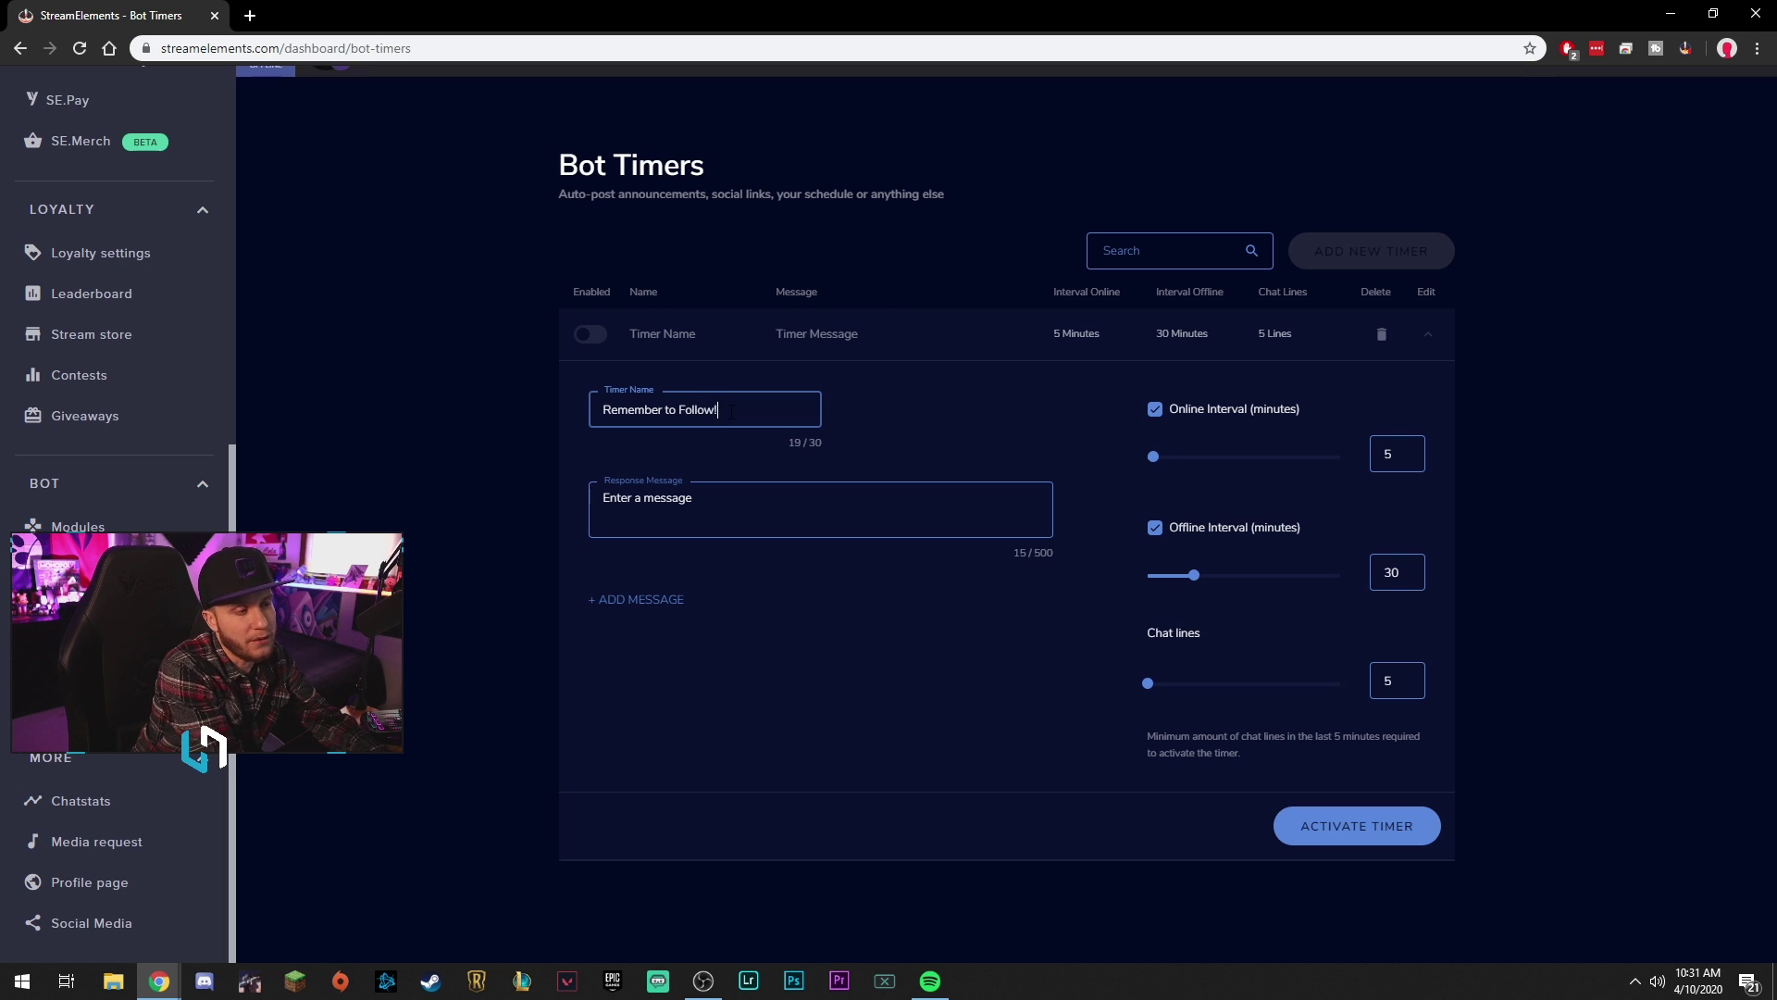
key(Tab)
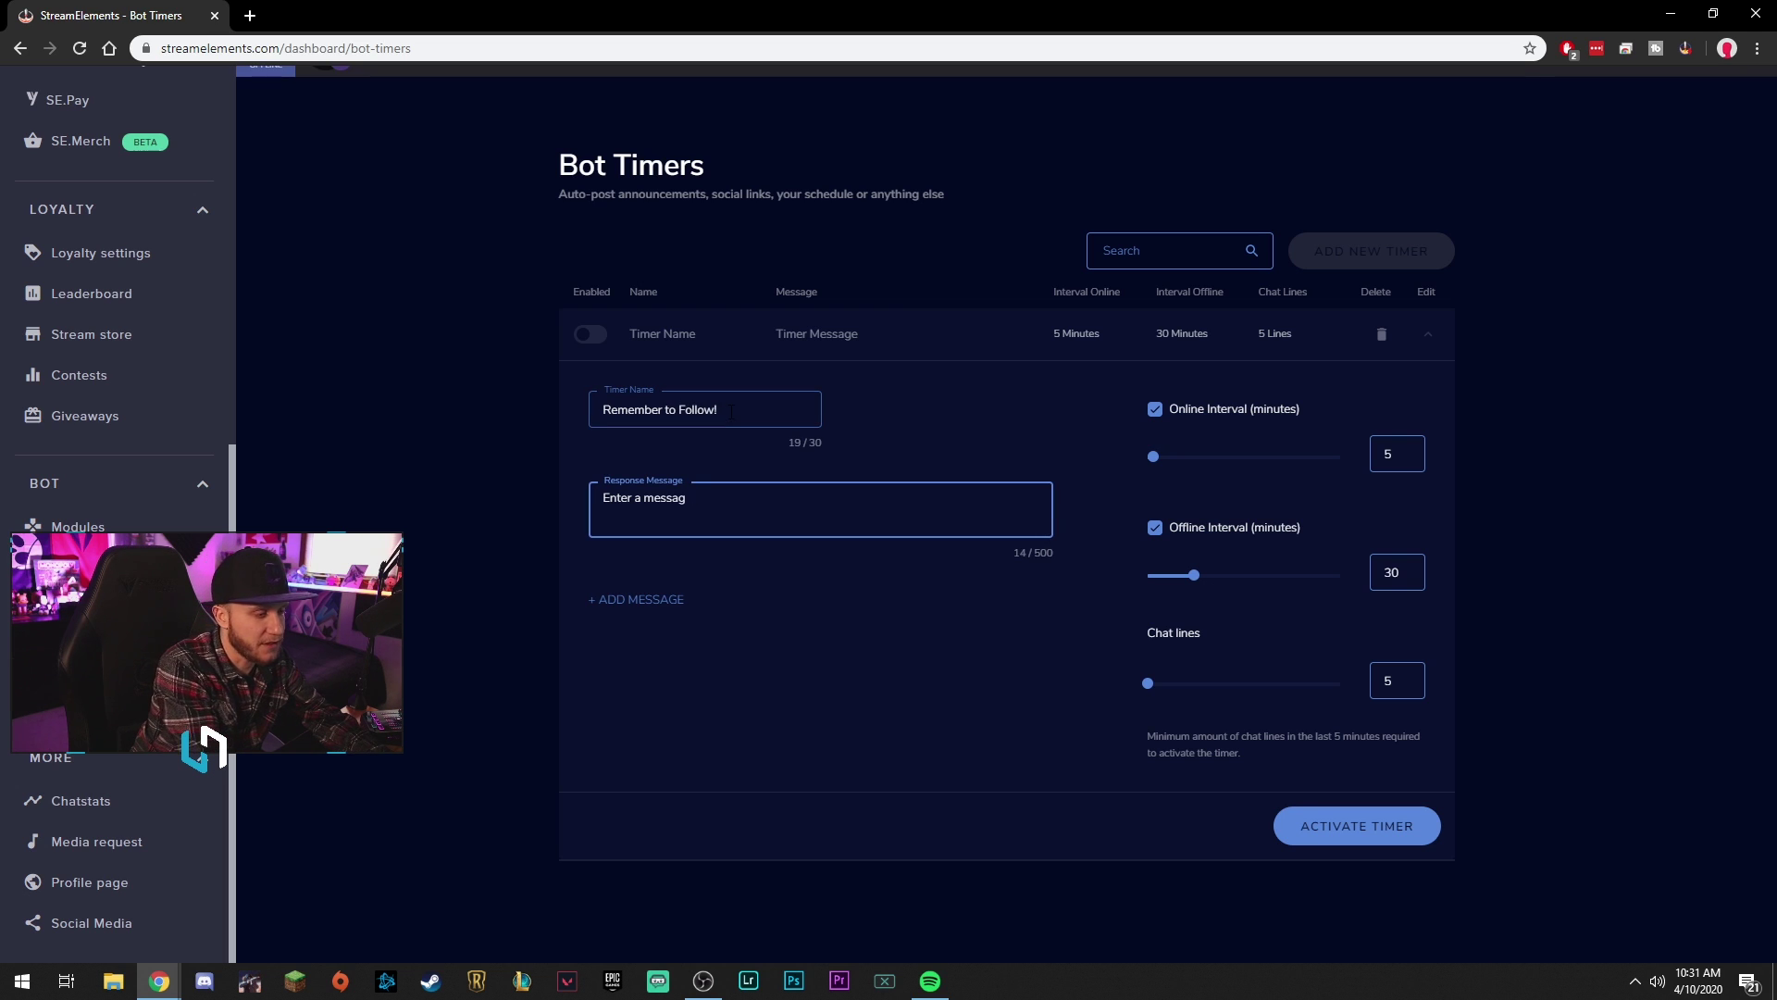
key(BackSpace)
key(BackSpace)
key(BackSpace)
key(BackSpace)
key(BackSpace)
key(BackSpace)
key(BackSpace)
key(BackSpace)
key(BackSpace)
key(BackSpace)
key(BackSpace)
key(BackSpace)
text(Hey guys if you're)
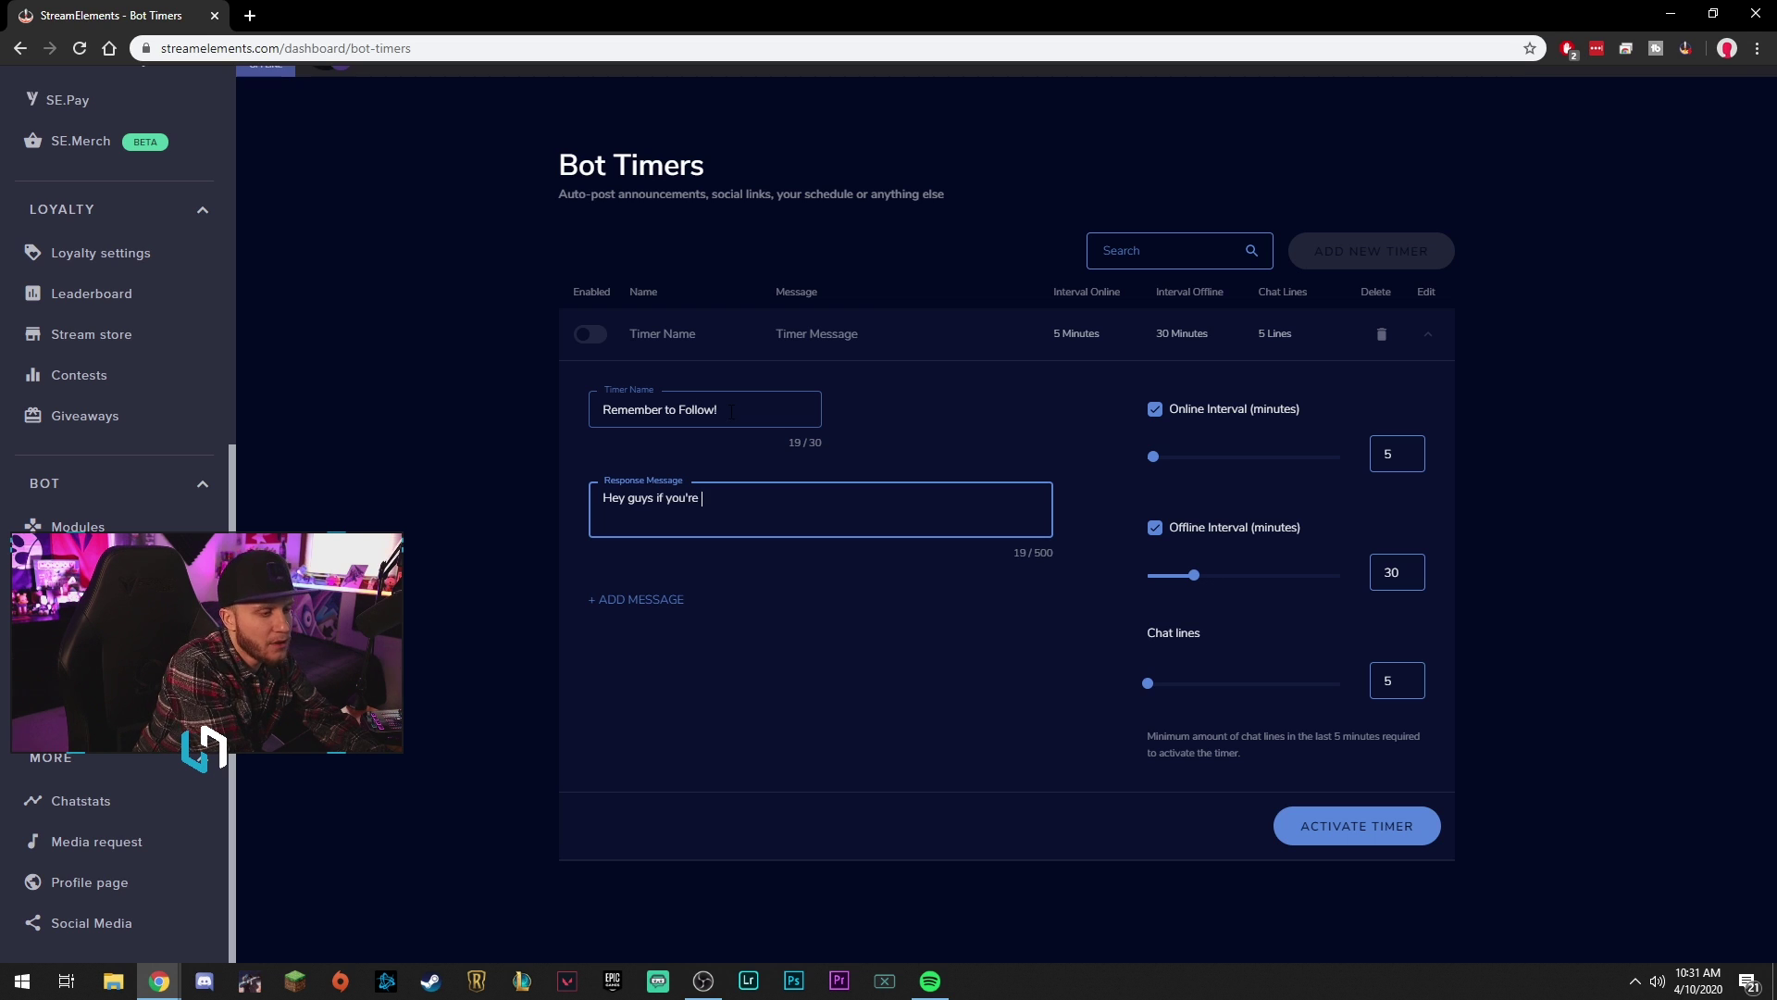
text( enjoying Hammer)
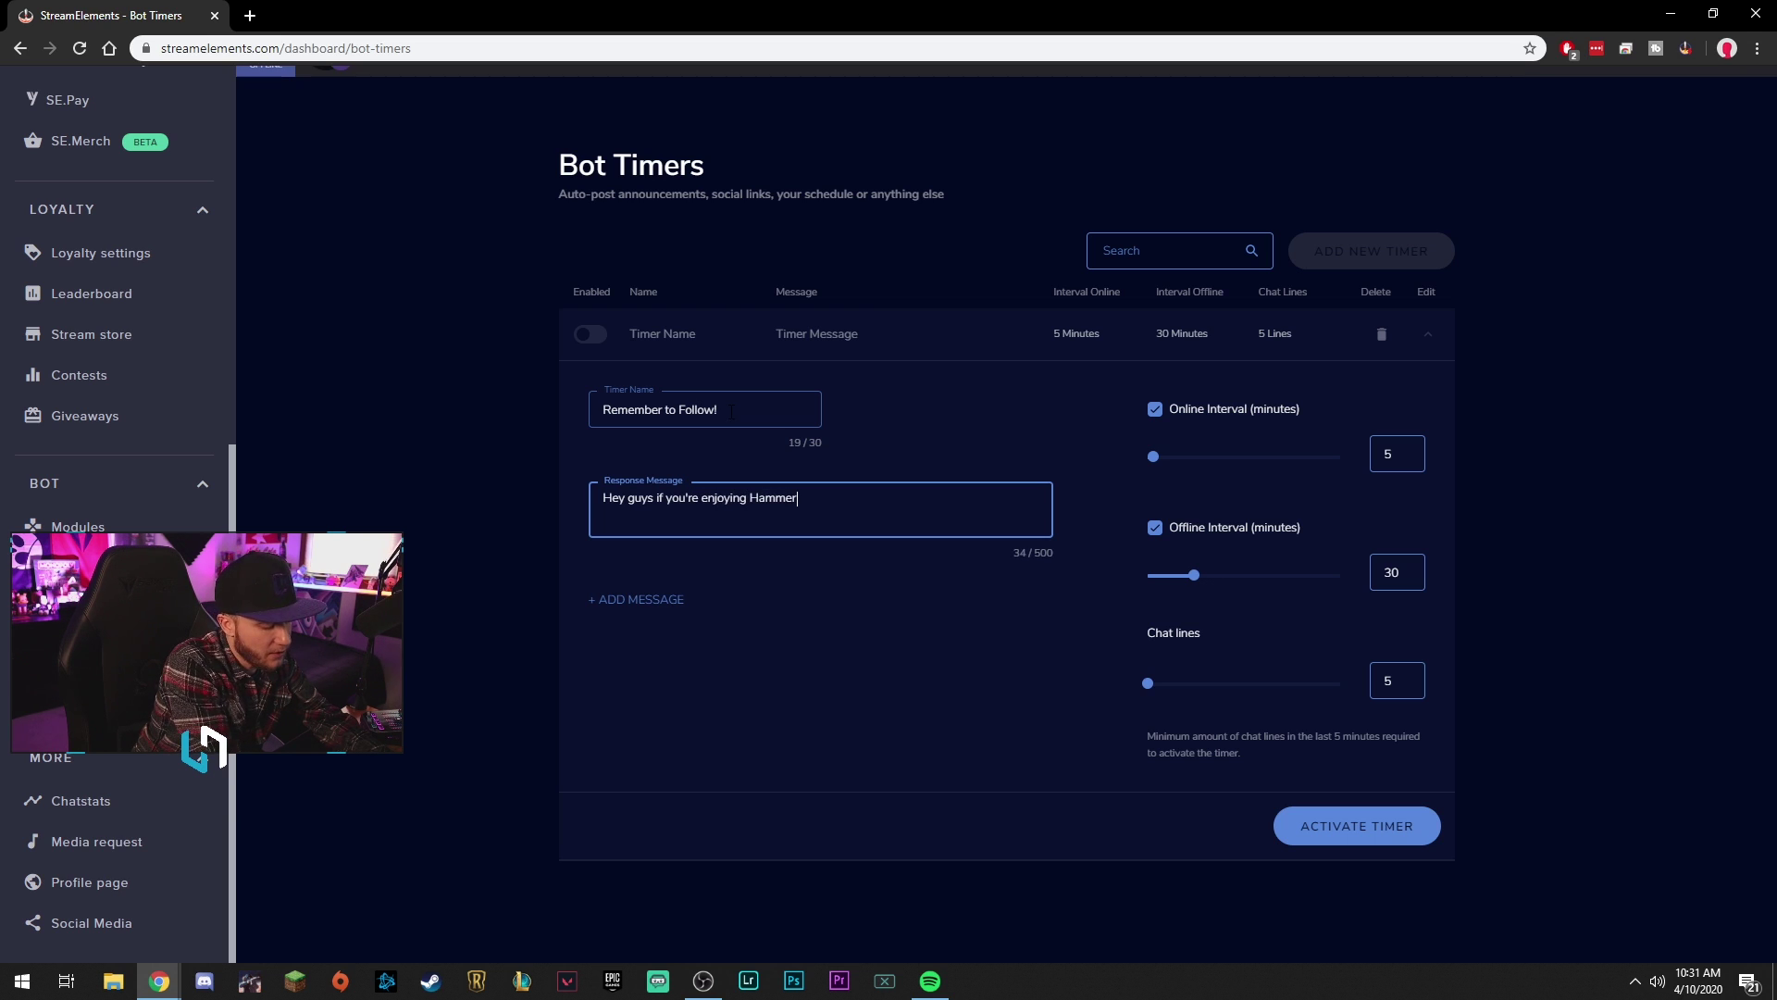
text('s stream, don't forge)
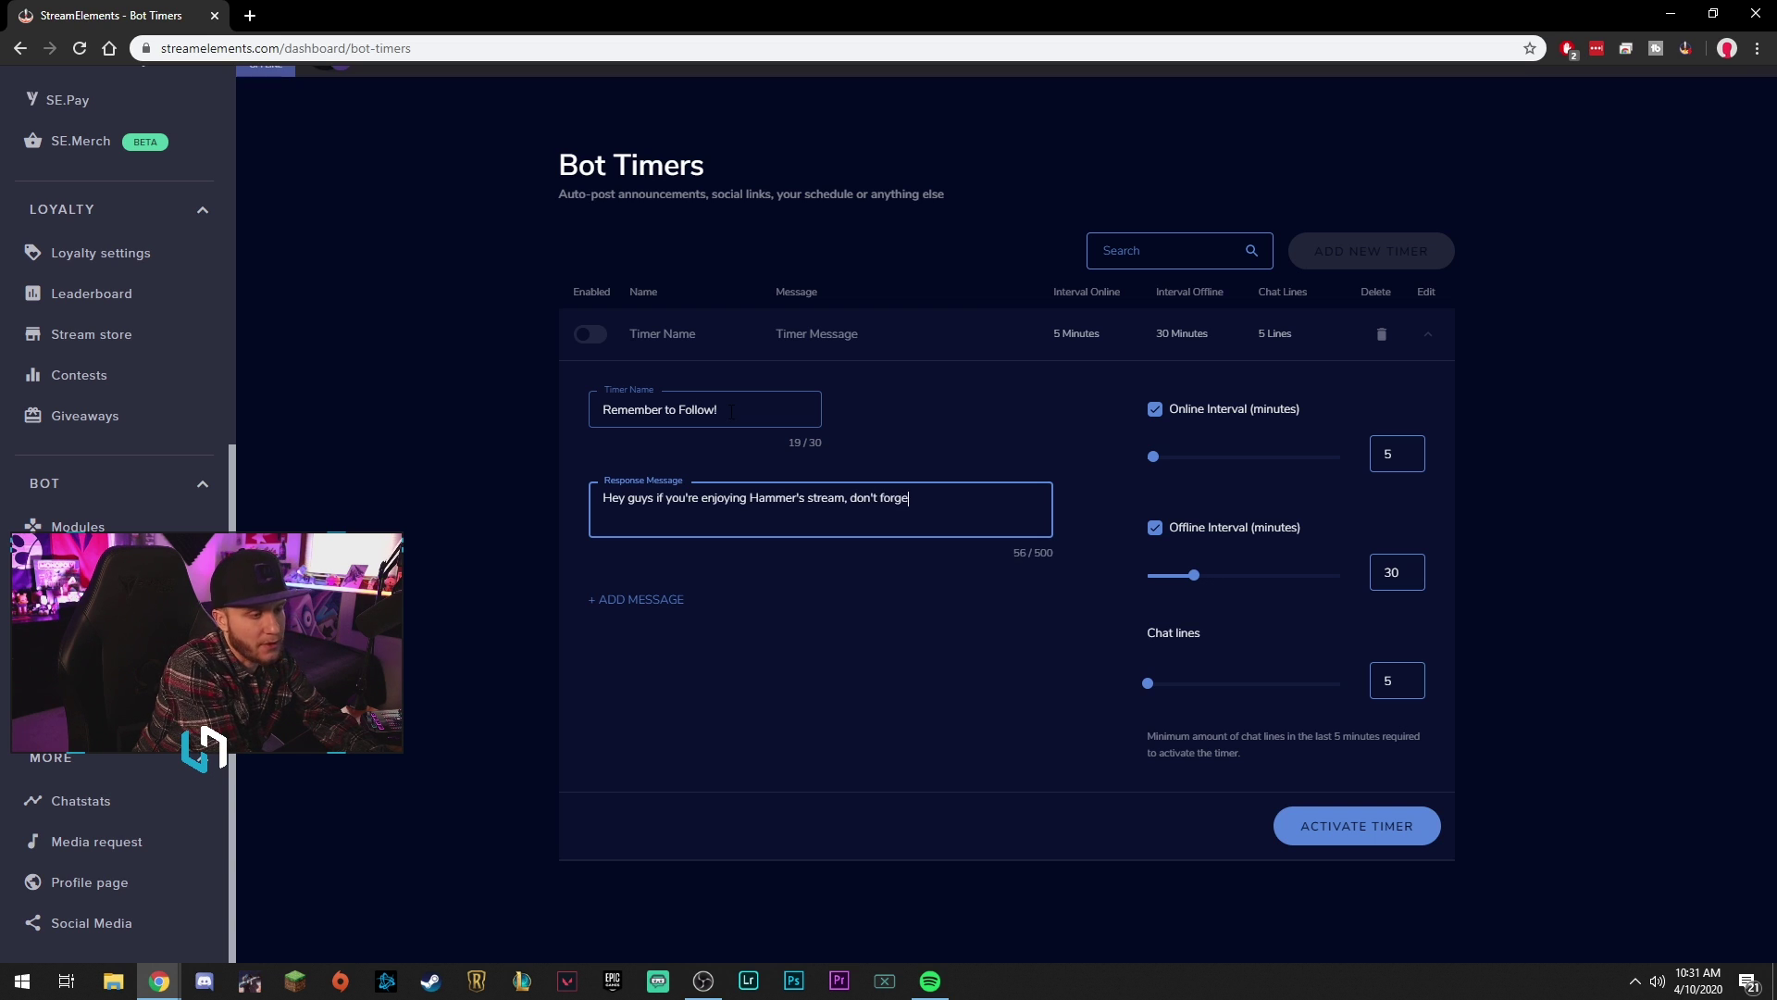
text(t to hit that follow bgutton!)
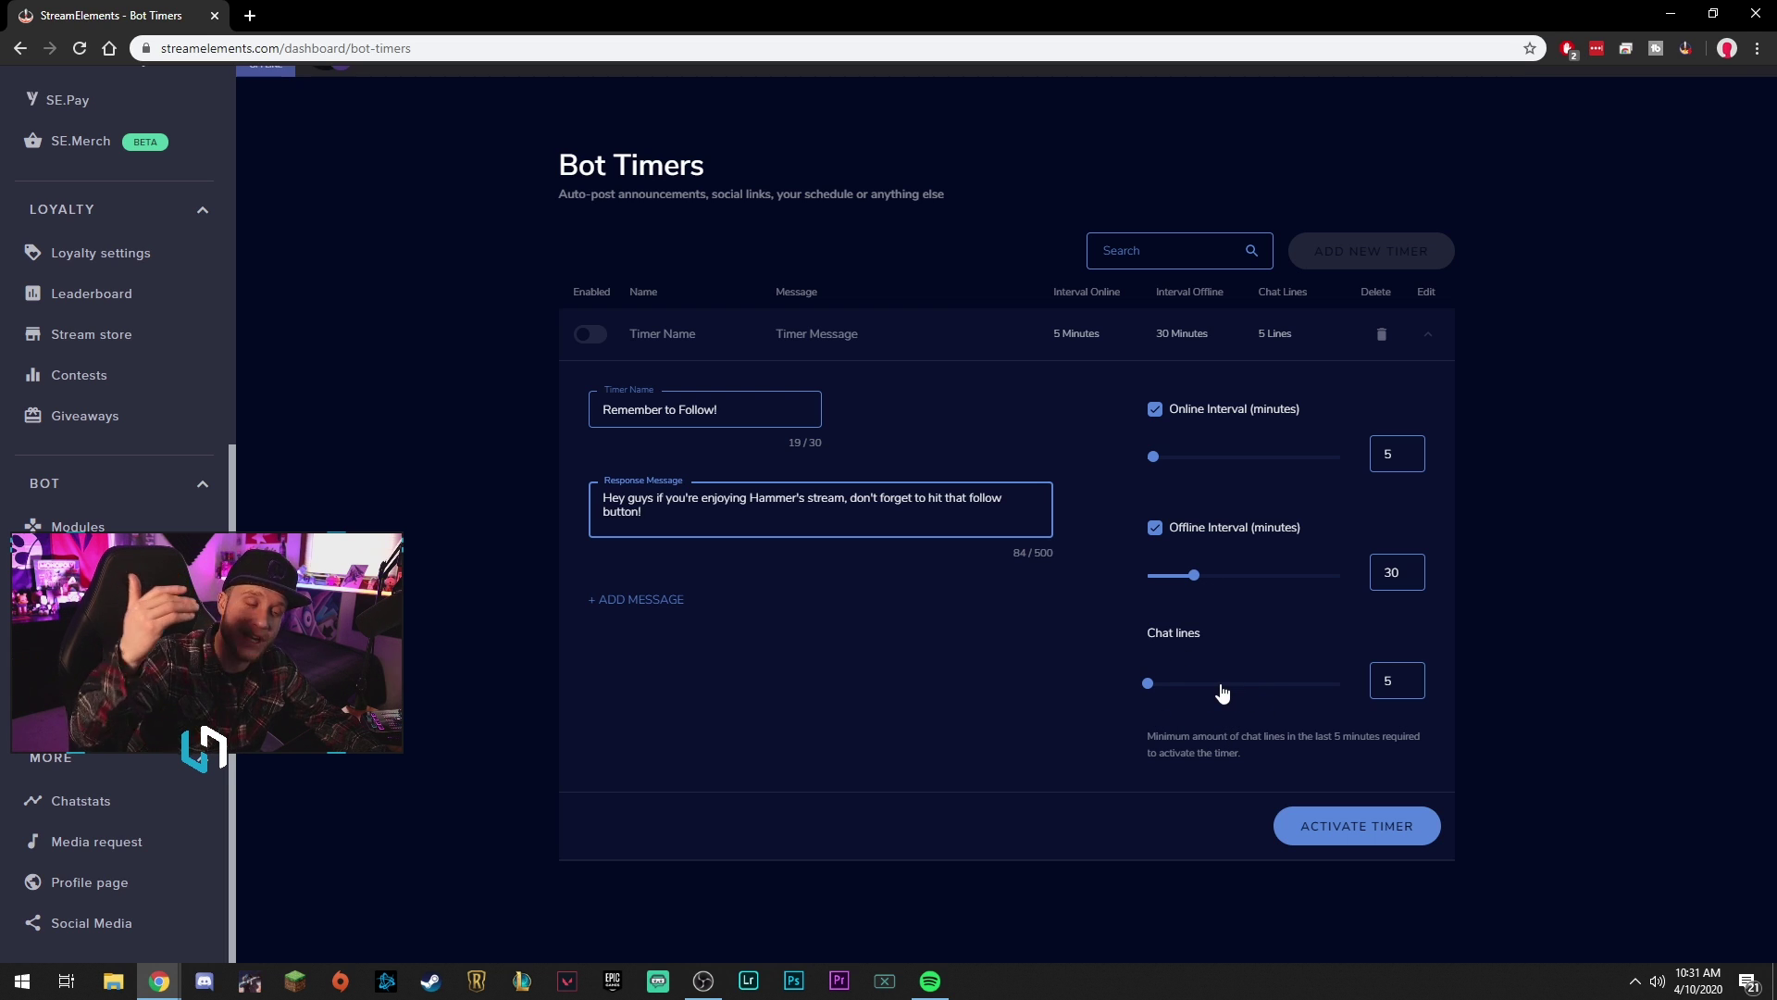
Step: Review the timer's chat lines requirement and online interval, kept at 5 and 30 minutes
click(1393, 680)
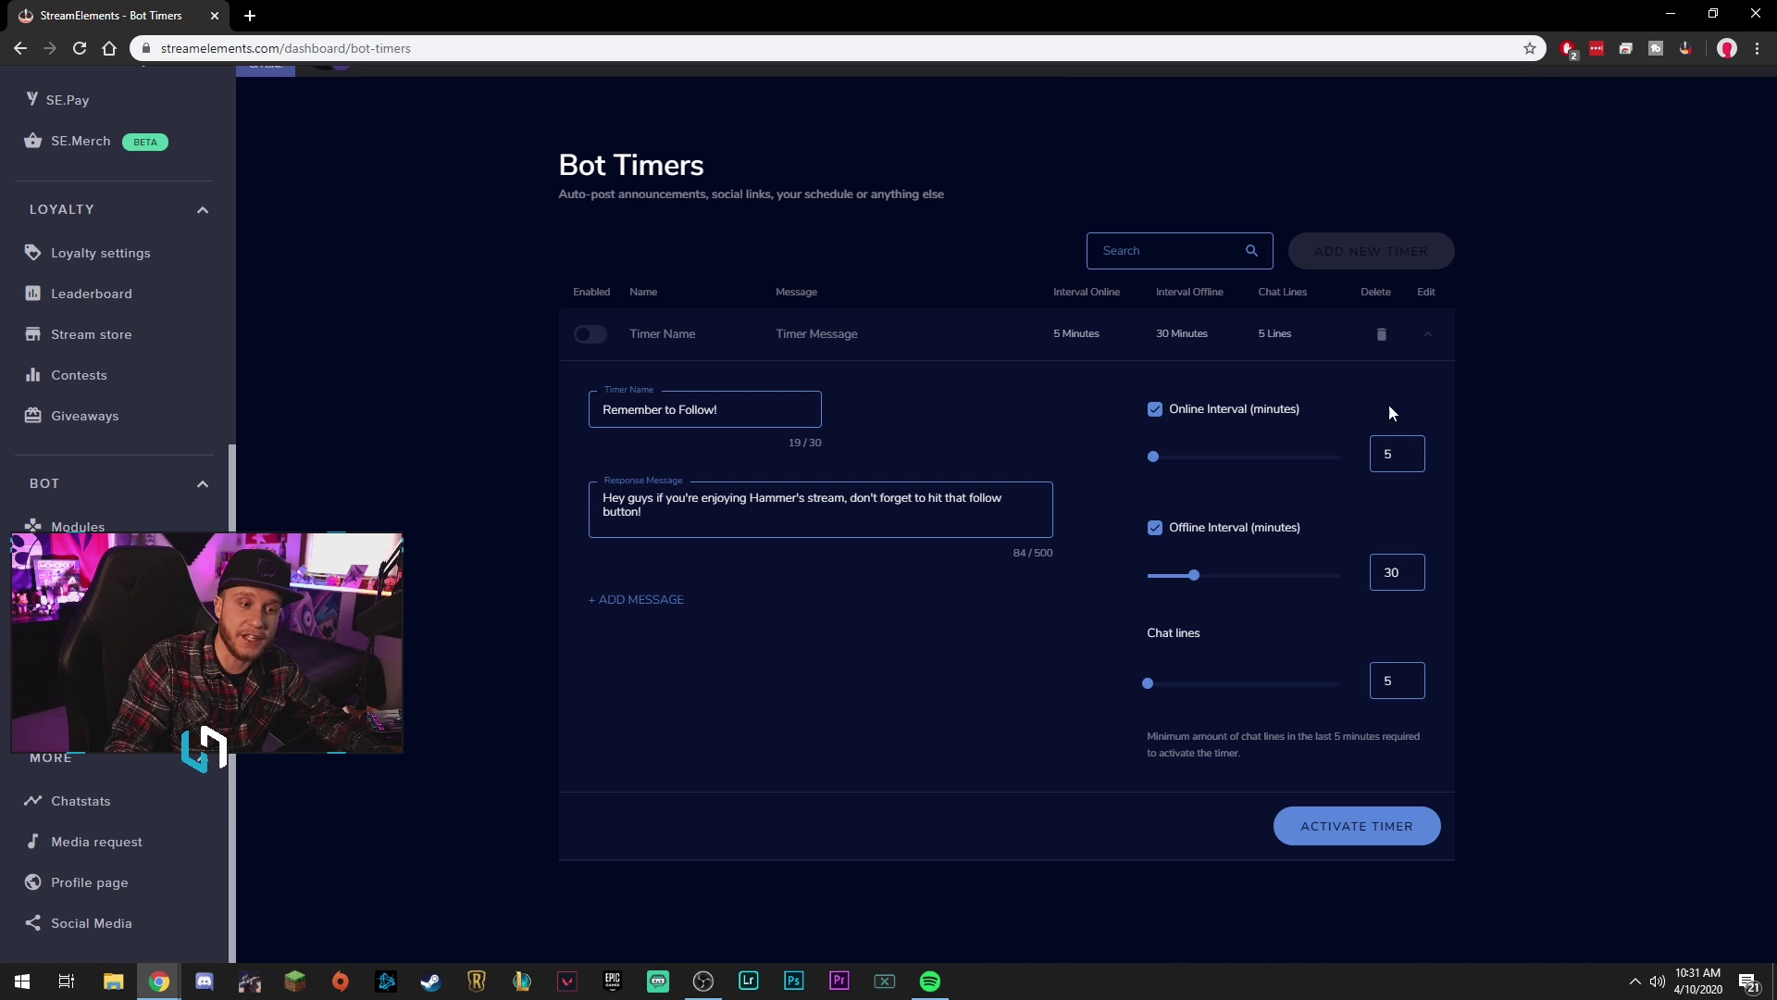
double_click(1388, 454)
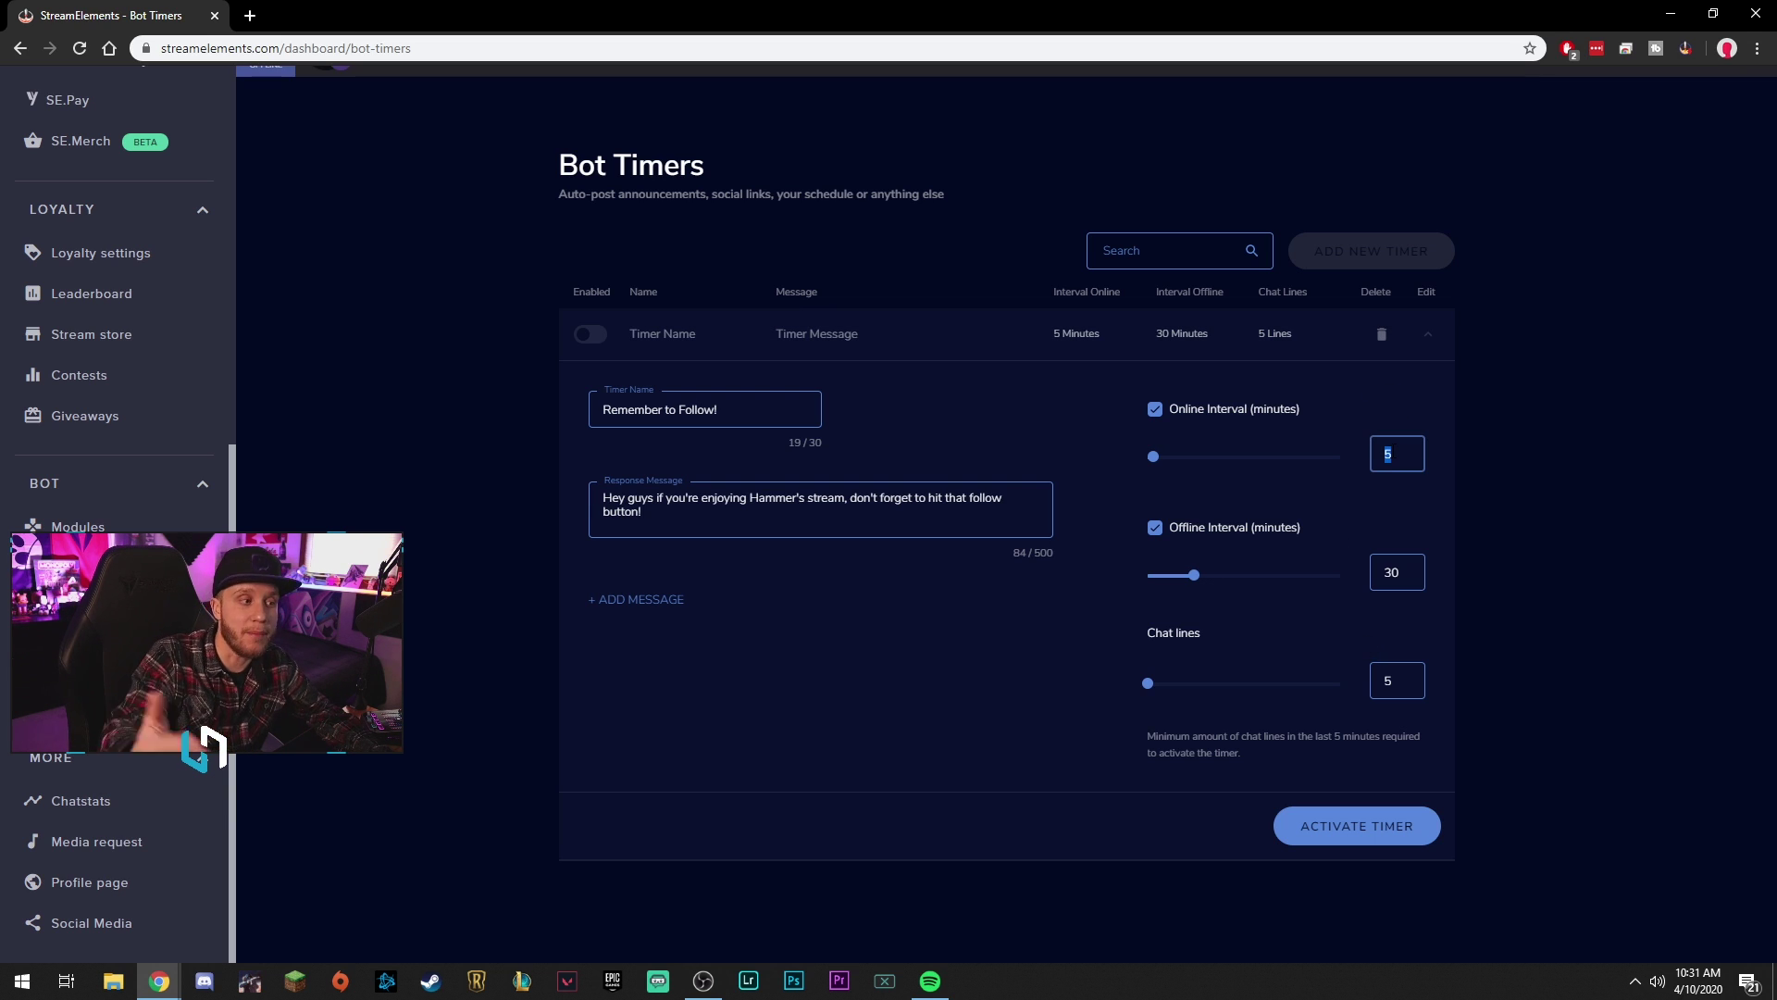